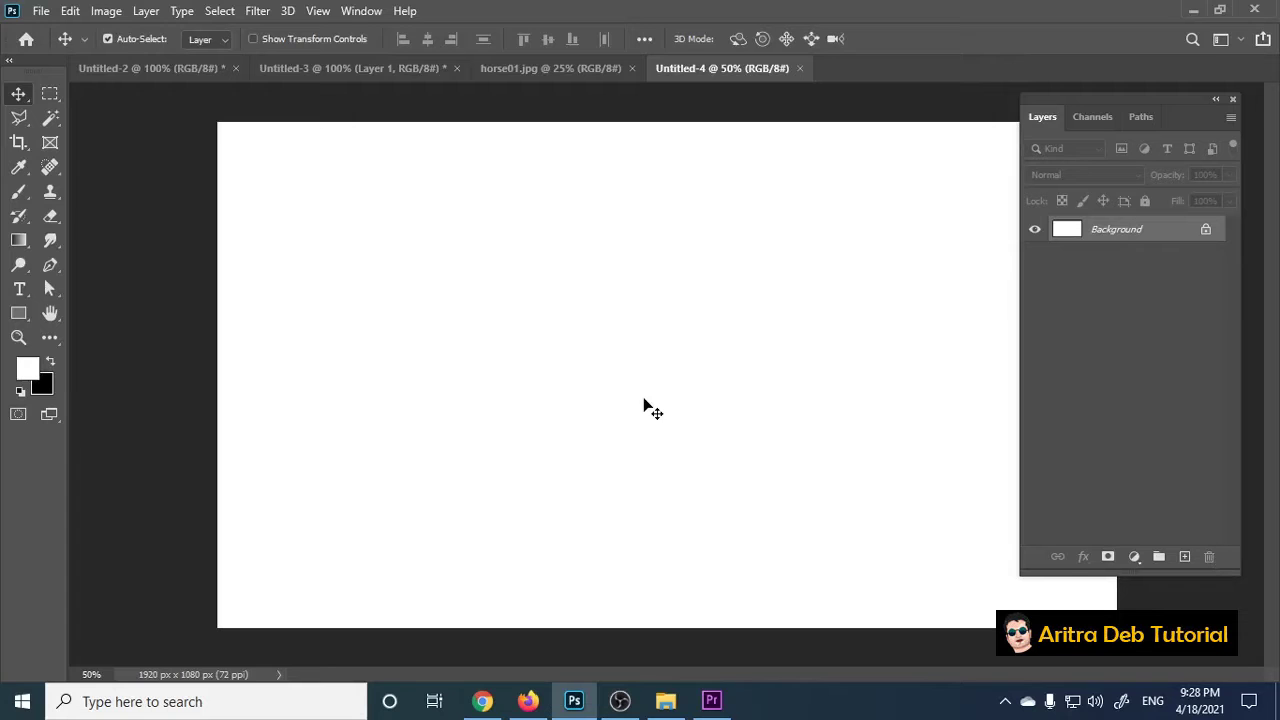
Step: Look through the Untitled-3 and eagle-head documents, ending on the horse01.jpg photo
click(566, 68)
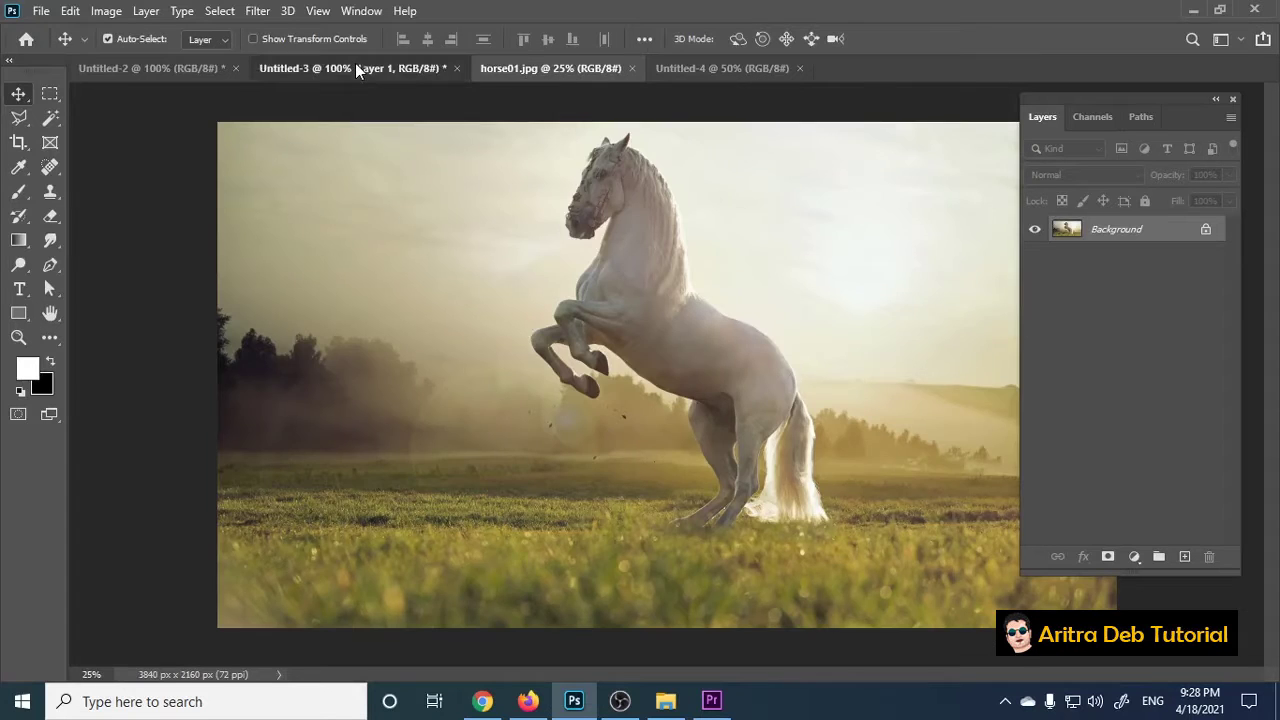
click(273, 68)
click(184, 67)
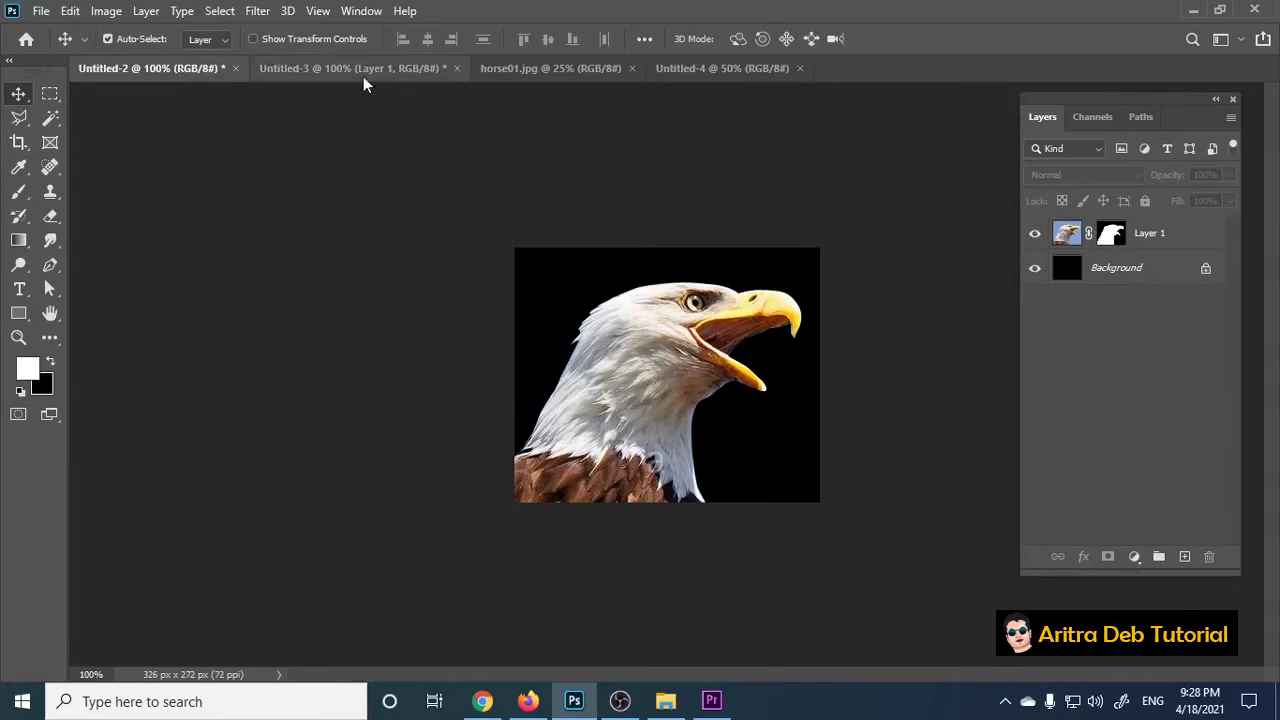
click(590, 68)
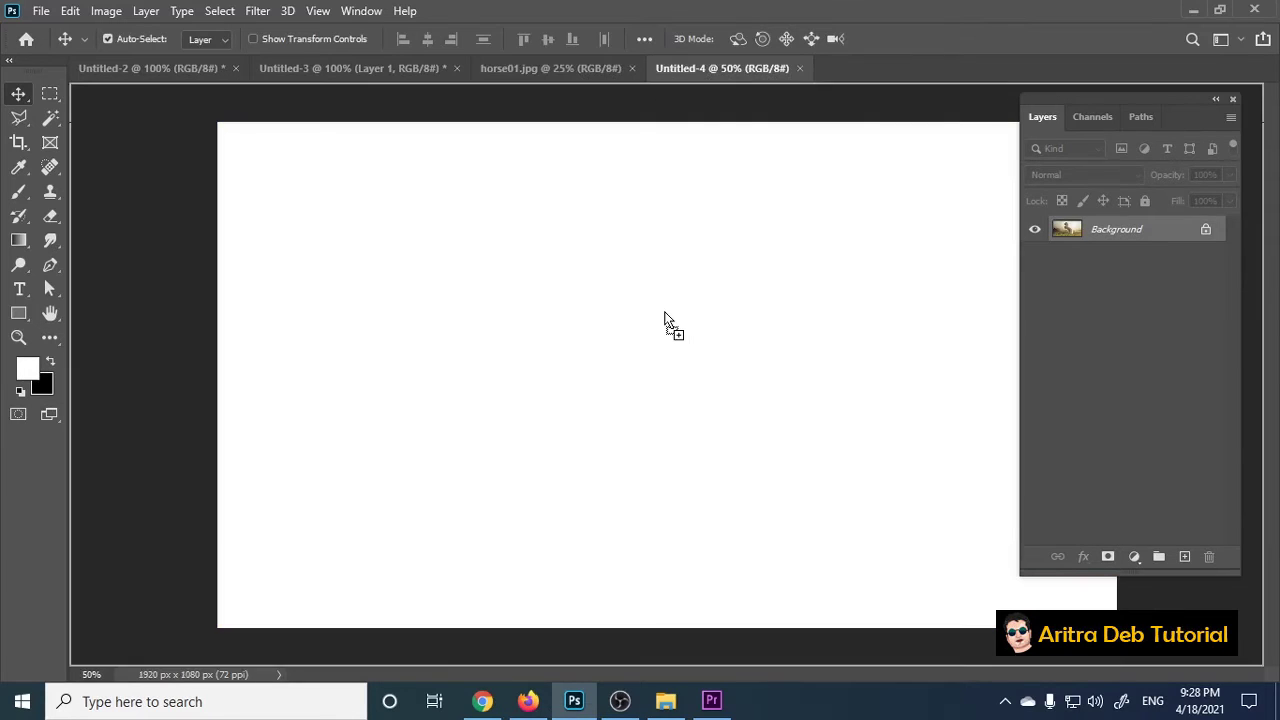
Step: Place the horse photo into Untitled-4 and scale it to about 50% to fill the 1920×1080 canvas
mouse_move(666, 78)
mouse_down()
mouse_move(663, 309)
mouse_move(716, 422)
mouse_up()
key(ctrl+minus)
key(ctrl+minus)
key(ctrl+minus)
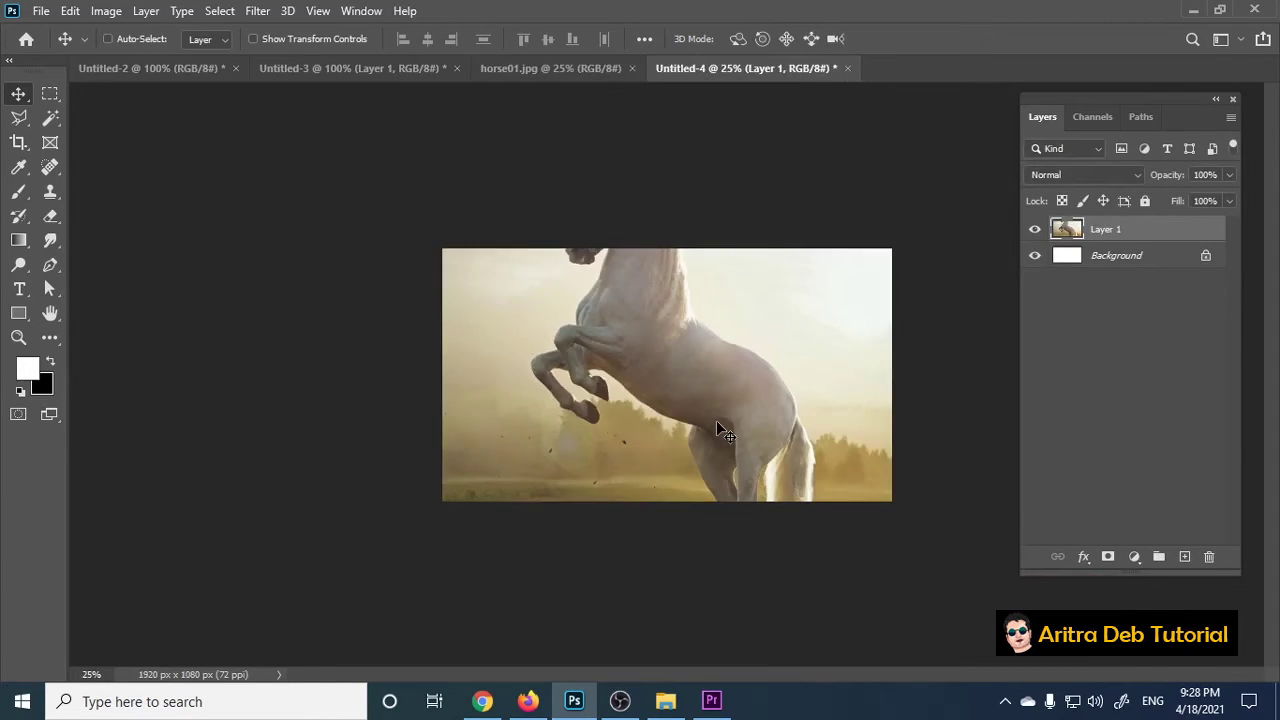
key(ctrl+t)
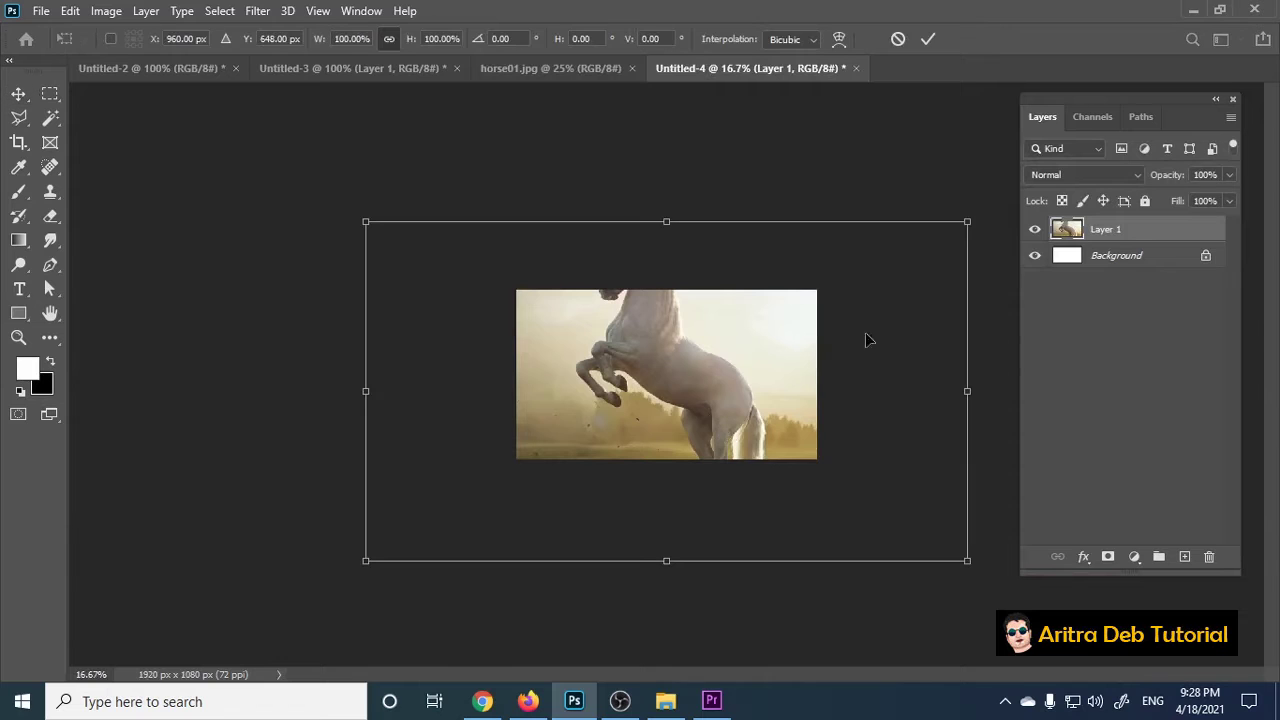
drag(967, 221, 714, 363)
drag(660, 441, 810, 341)
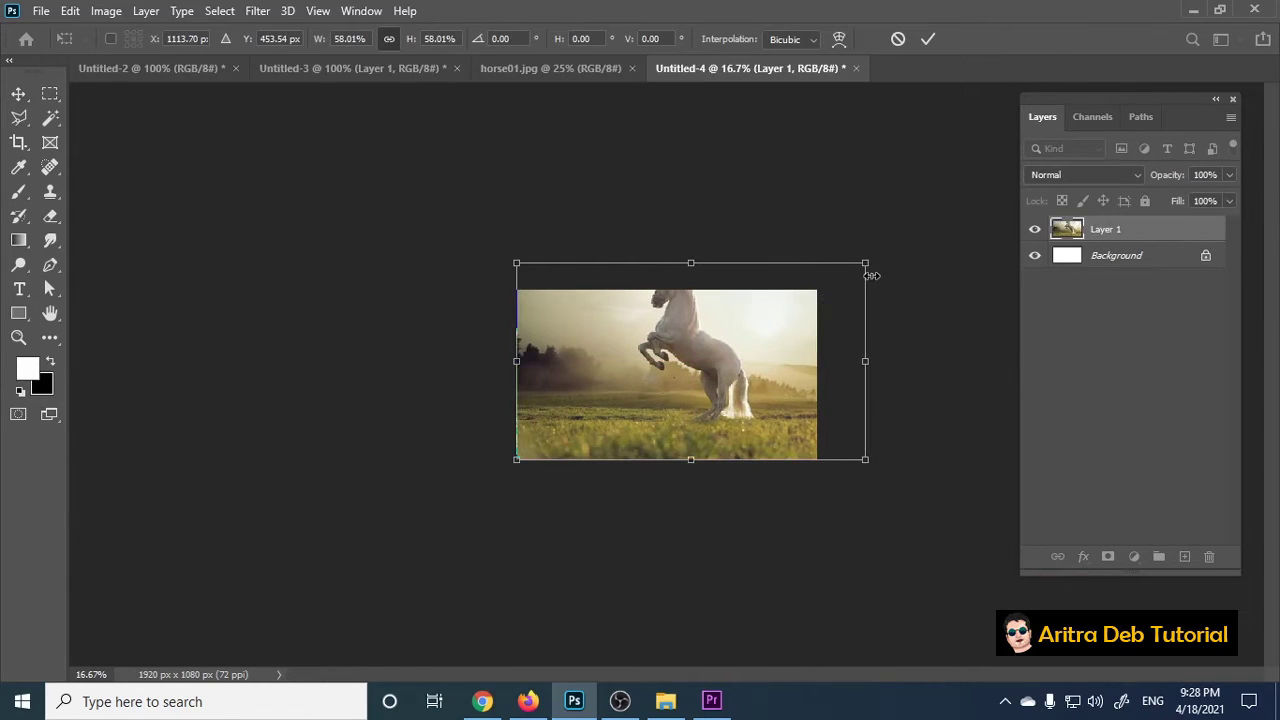
drag(867, 263, 818, 289)
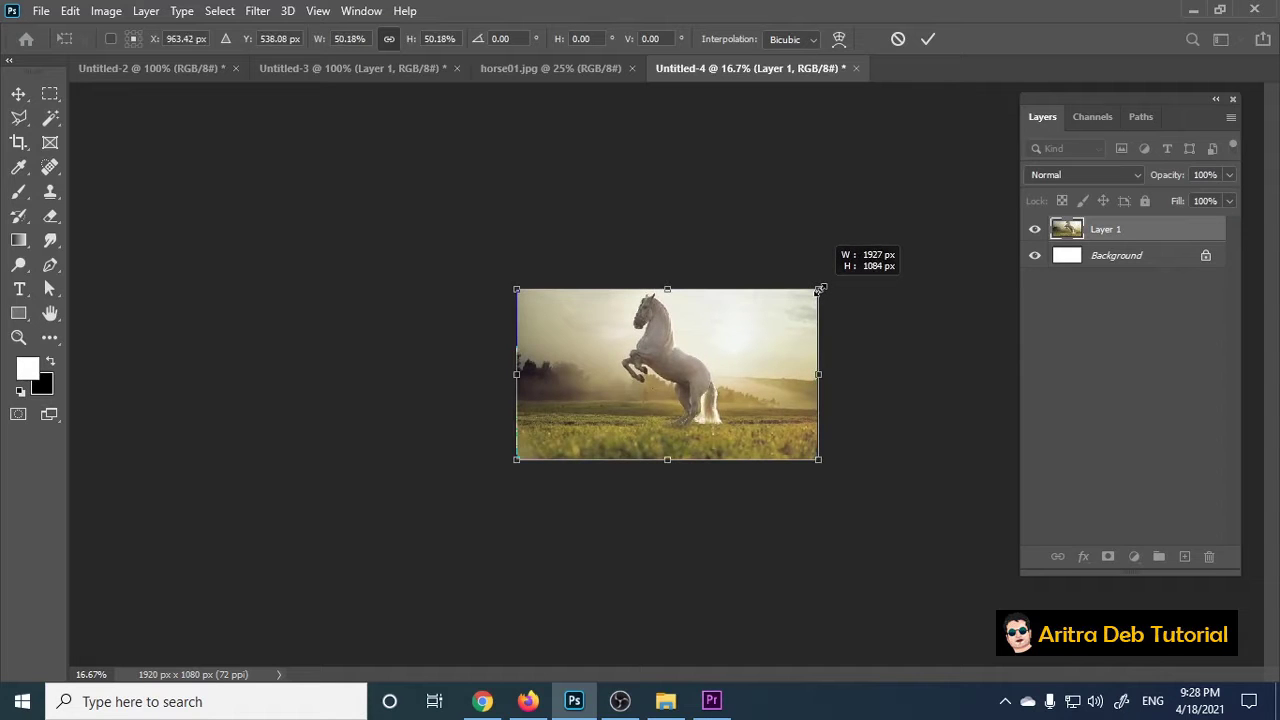
key(Return)
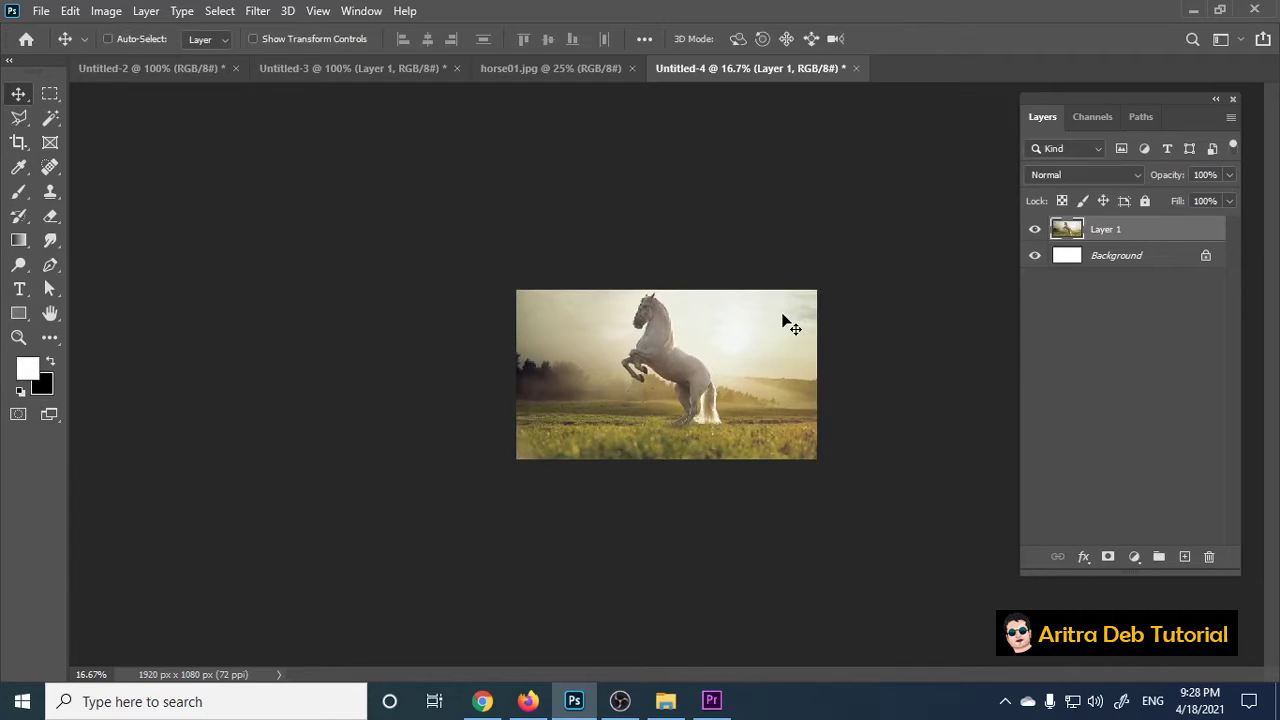
key(ctrl+plus)
key(ctrl+plus)
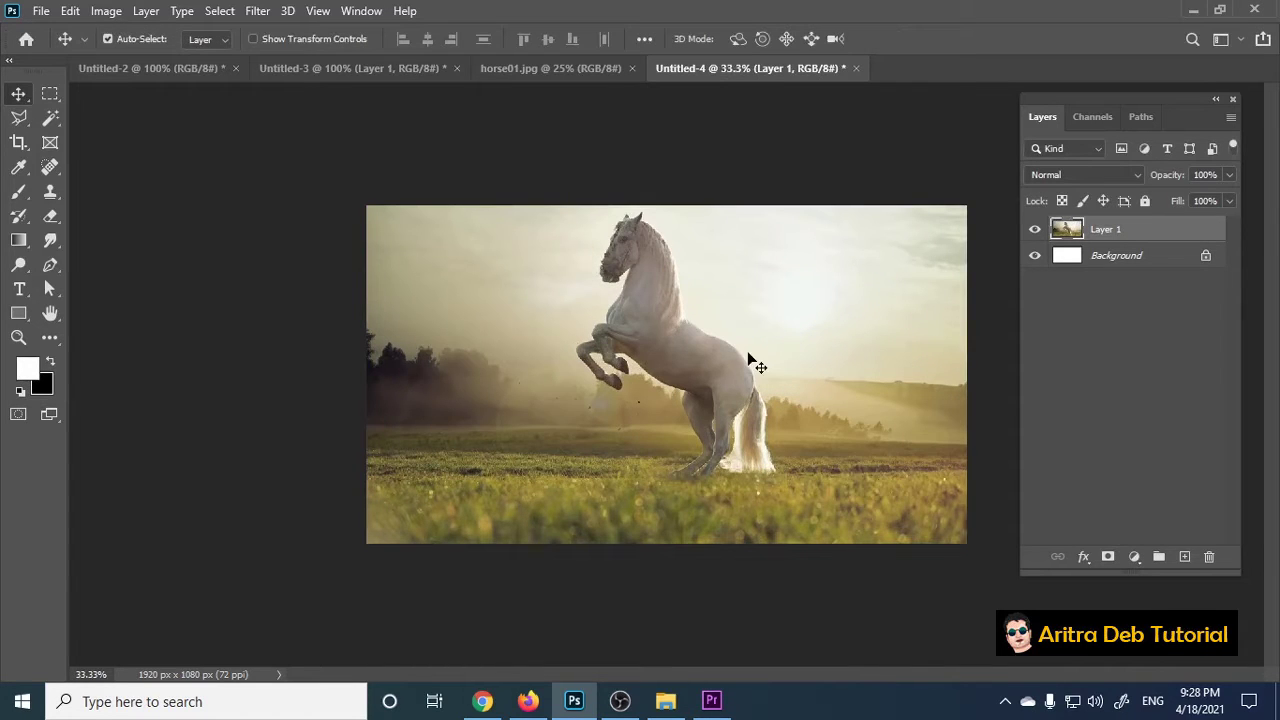
Step: Nudge the horse layer down and fill the Background with pale sky cream (231, 235, 221)
key(shift+Down)
key(shift+Down)
key(shift+Down)
key(shift+Up)
key(shift+Up)
key(shift+Up)
key(shift+Up)
key(shift+Up)
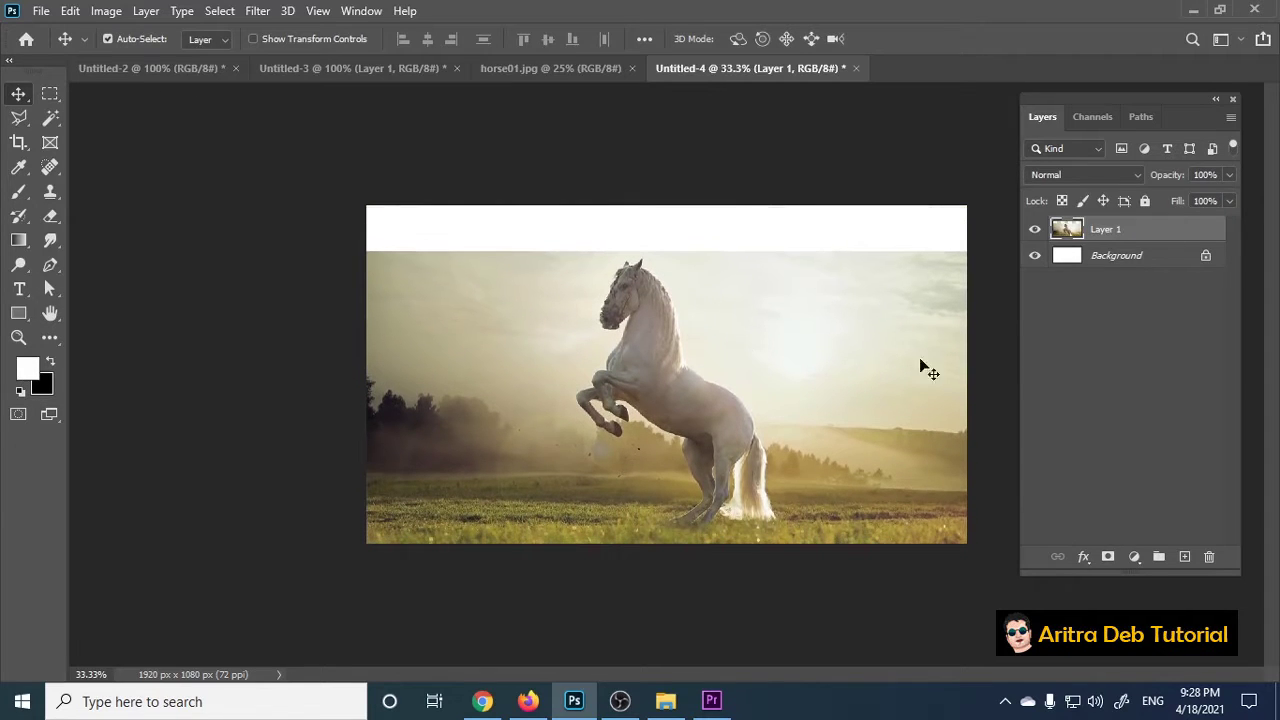
click(1099, 262)
click(30, 377)
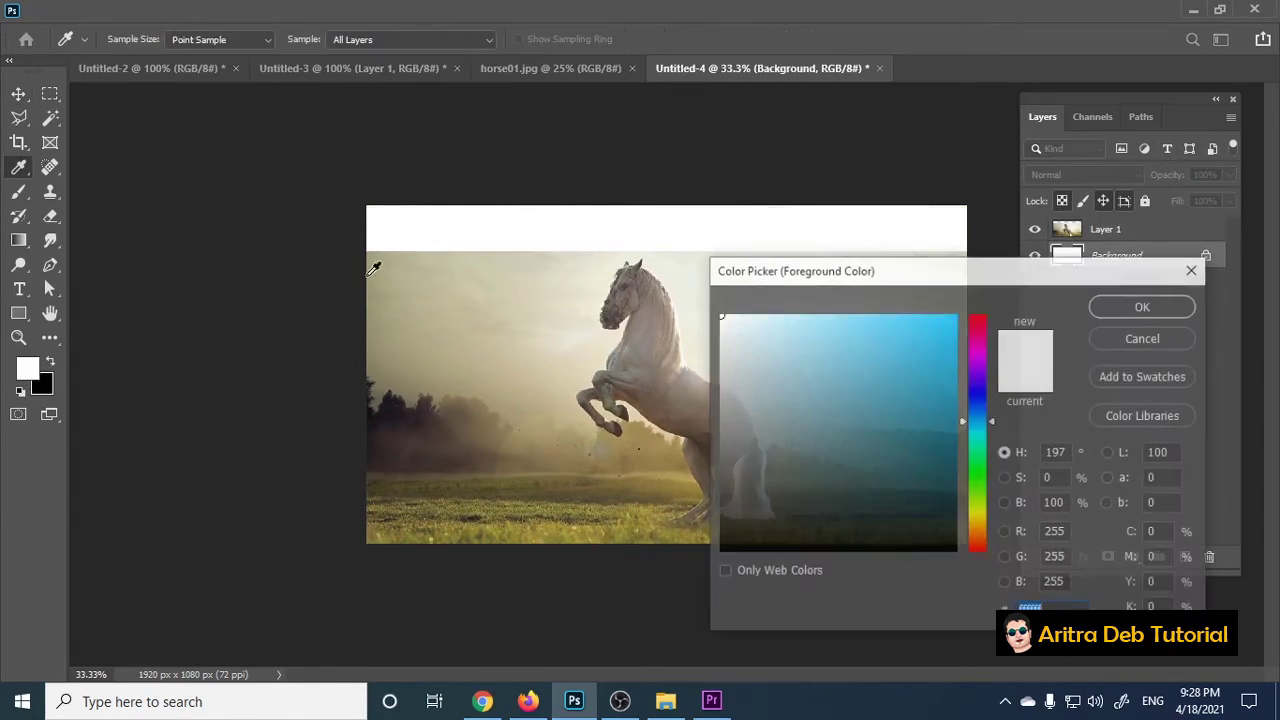
click(381, 256)
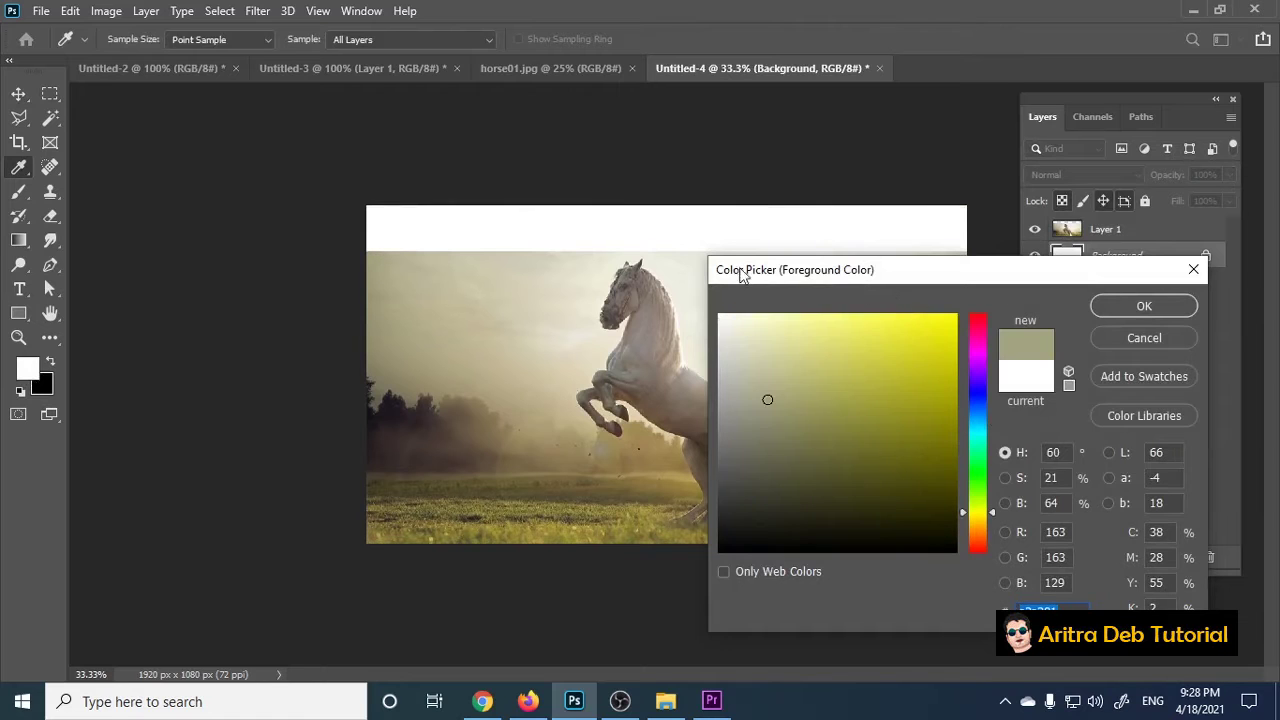
click(700, 247)
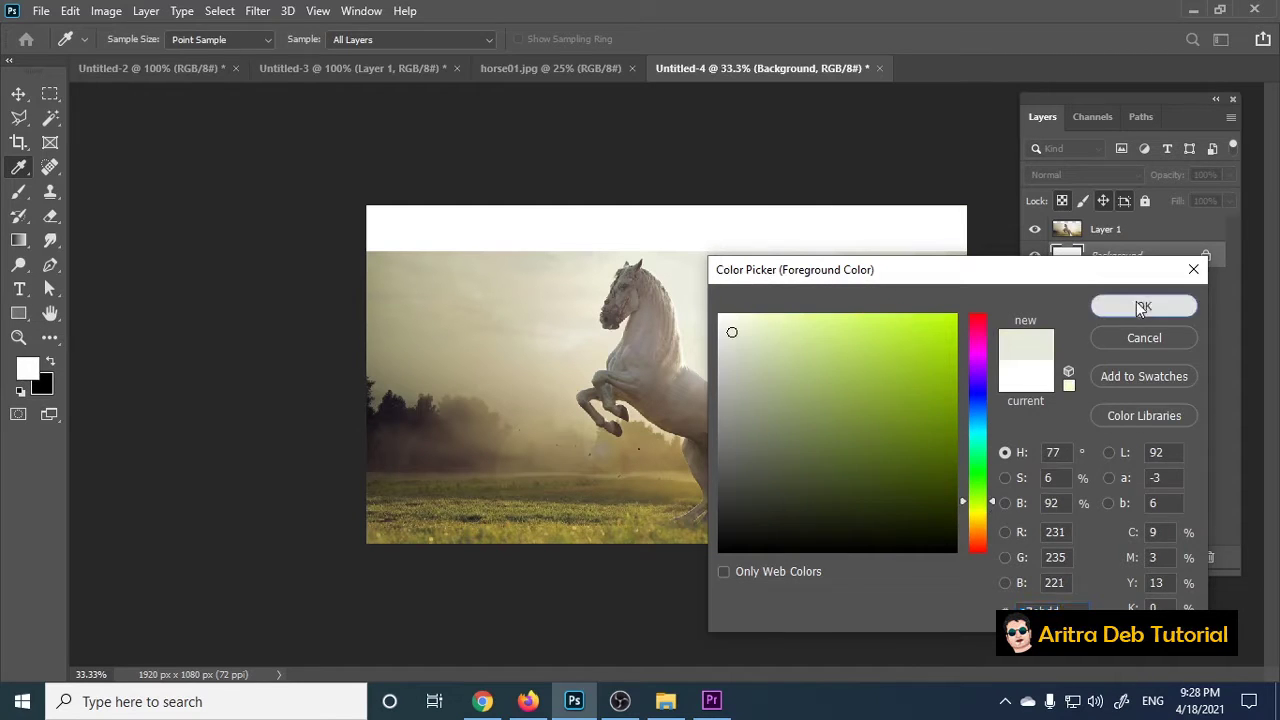
click(1140, 305)
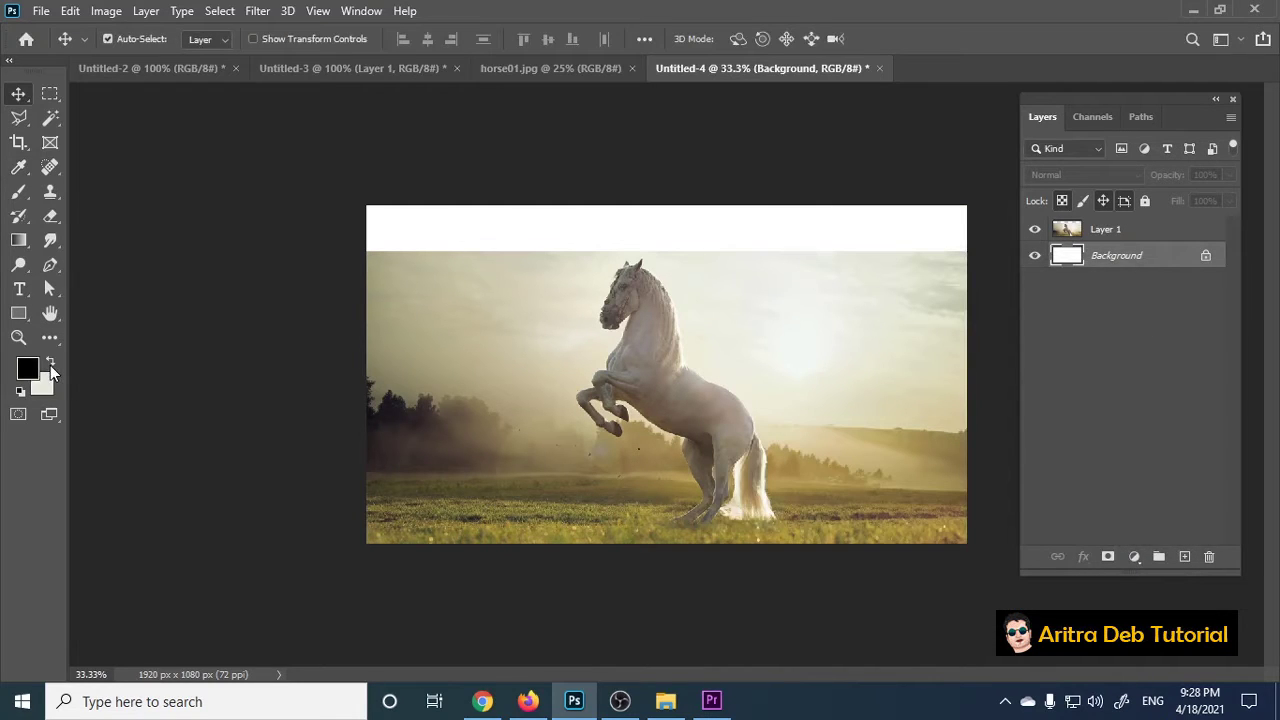
key(ctrl+BackSpace)
Step: Mask the horse layer's top edge with a soft black brush, then bring up the eagle document
click(839, 319)
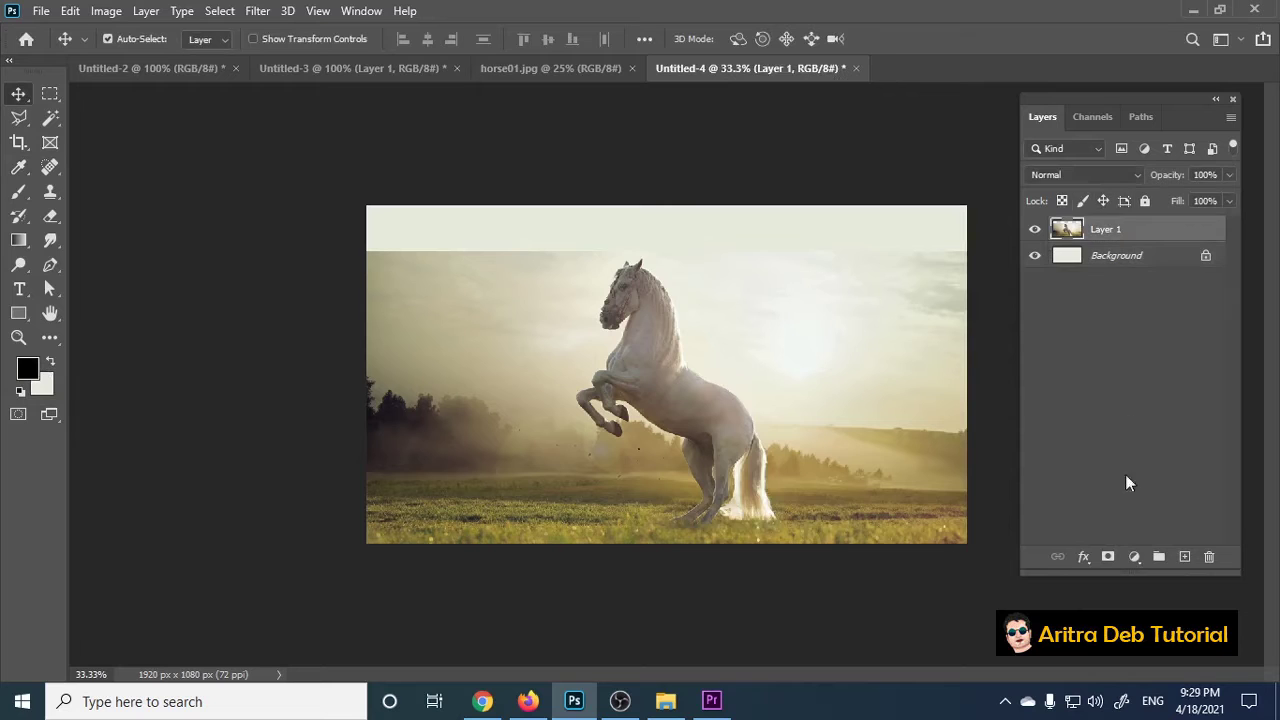
click(1108, 557)
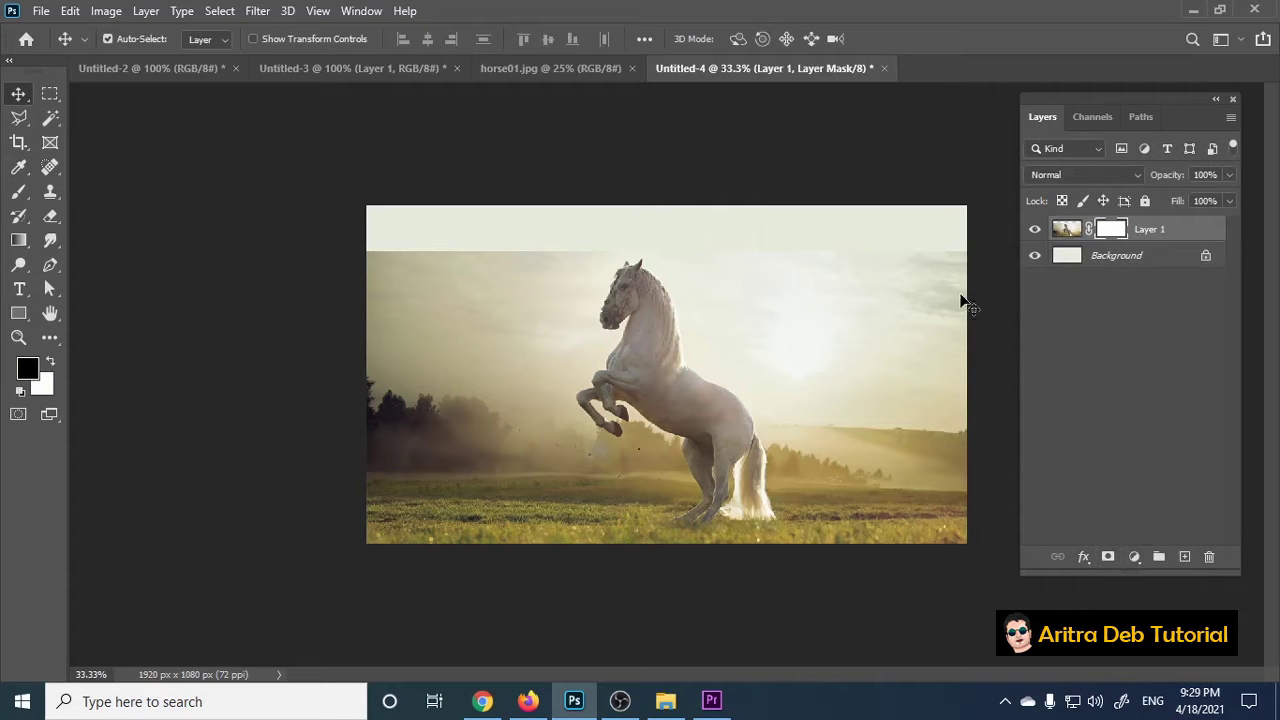
click(18, 192)
drag(318, 259, 446, 200)
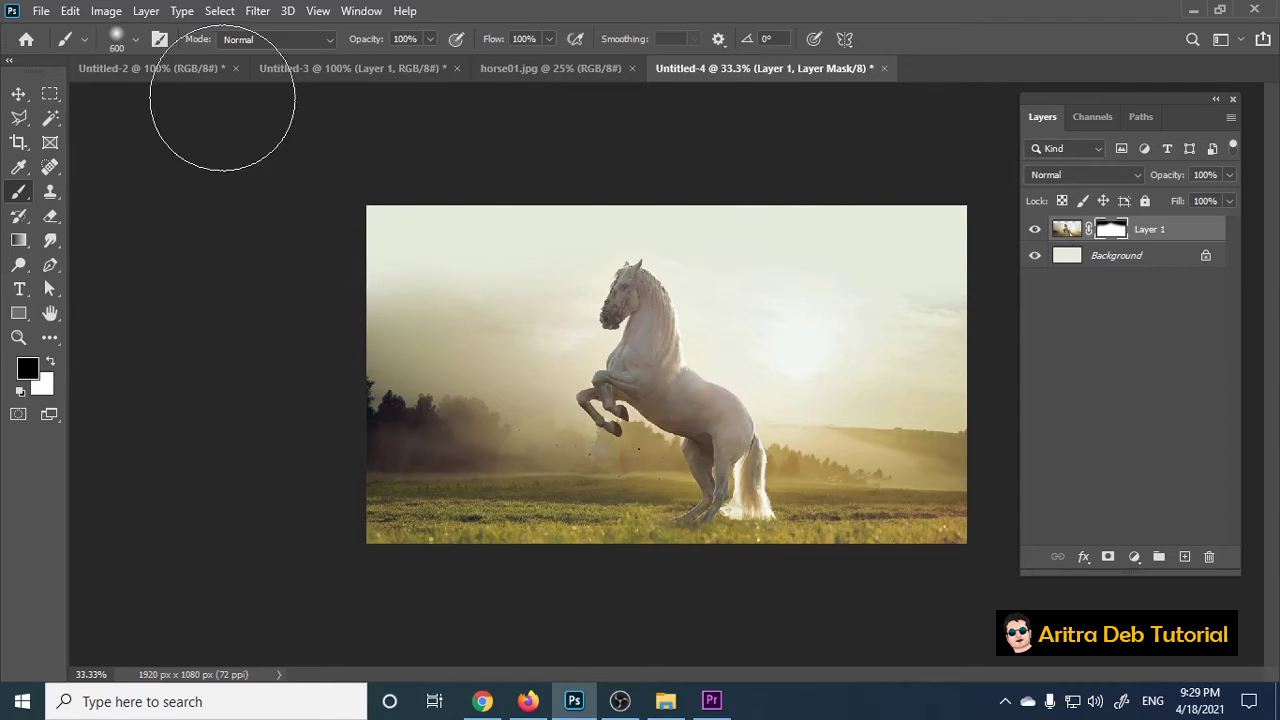
click(138, 70)
Step: Drag the eagle head layer into Untitled-4 and drop it over the horse's head
key(v)
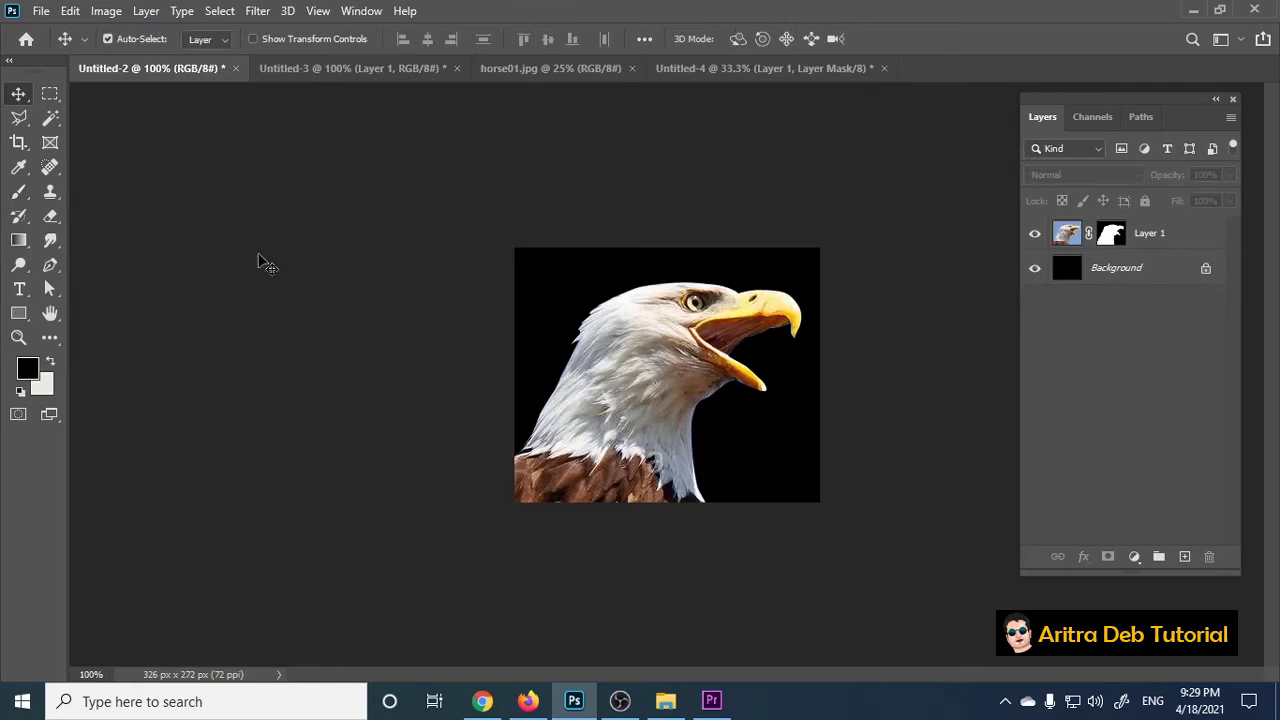
click(1035, 268)
click(1035, 268)
drag(715, 330, 736, 82)
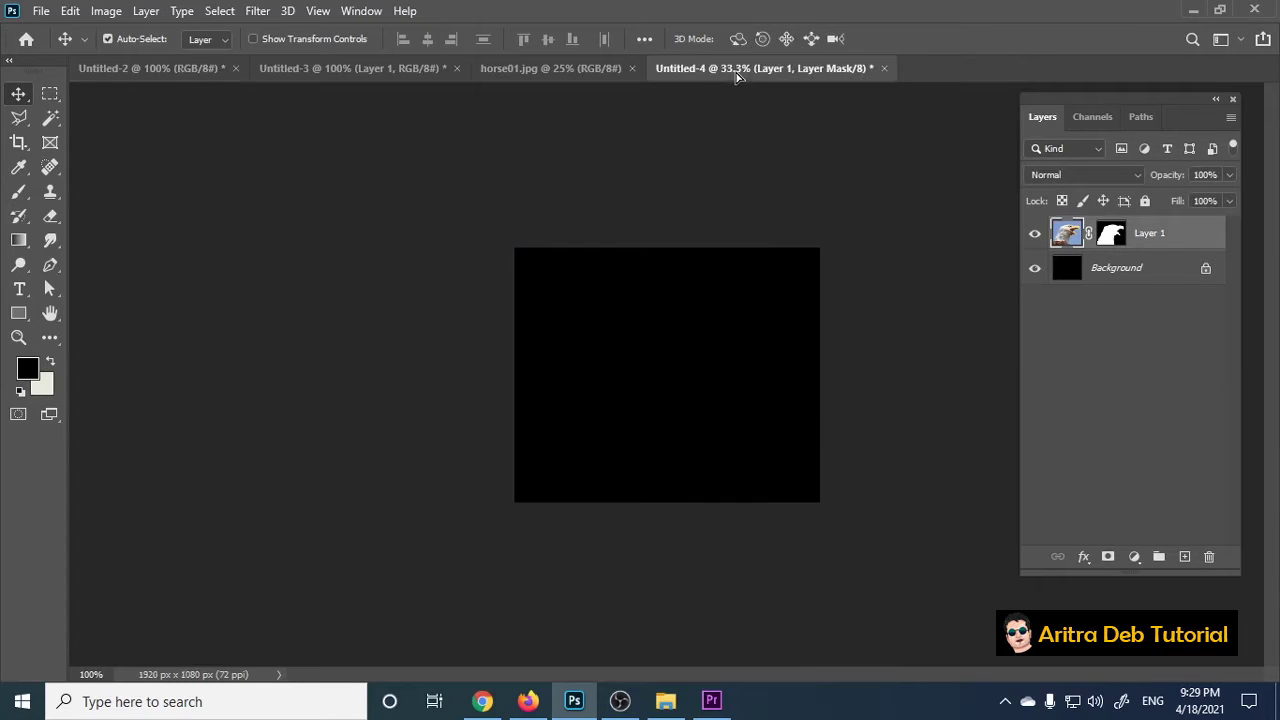
drag(736, 82, 689, 311)
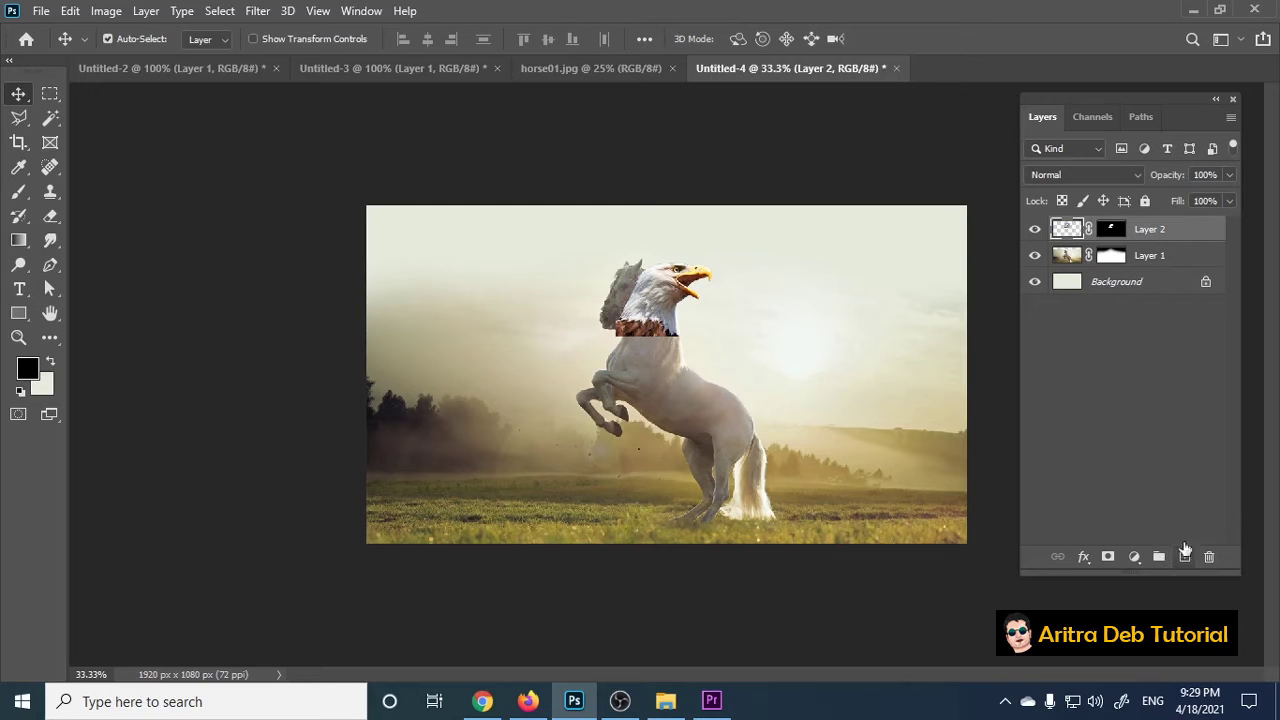
Step: Merge the eagle layer with a new empty layer into one plain layer
right_click(1193, 236)
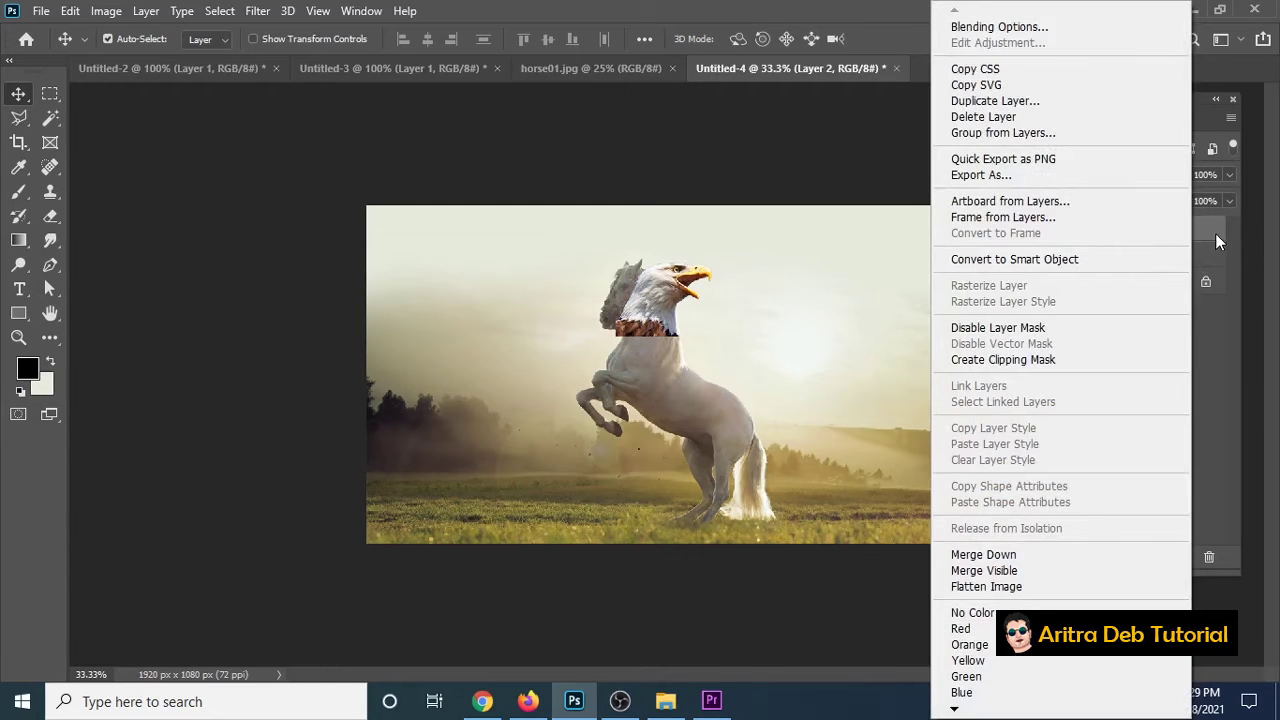
key(Escape)
click(1184, 556)
ctrl+click(1172, 256)
right_click(1172, 256)
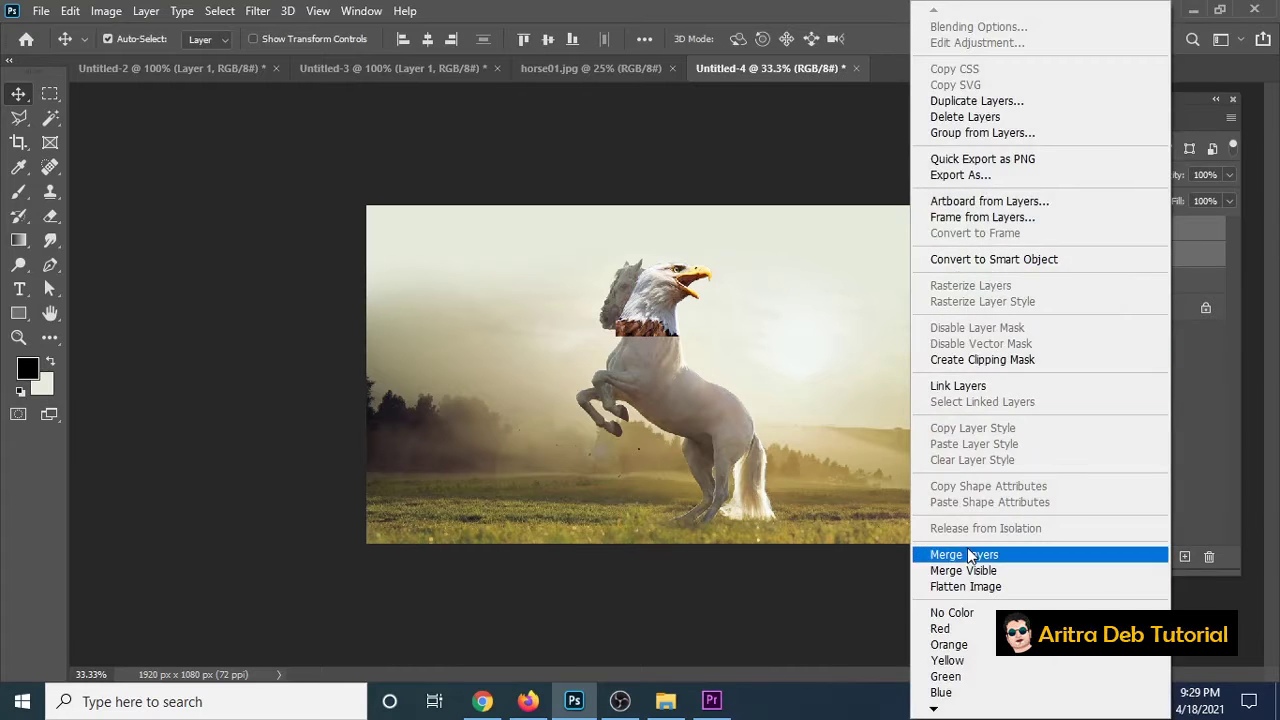
click(964, 554)
Step: Zoom to 200% and nudge the eagle head up to sit over the horse's neck
key(ctrl+plus)
key(ctrl+plus)
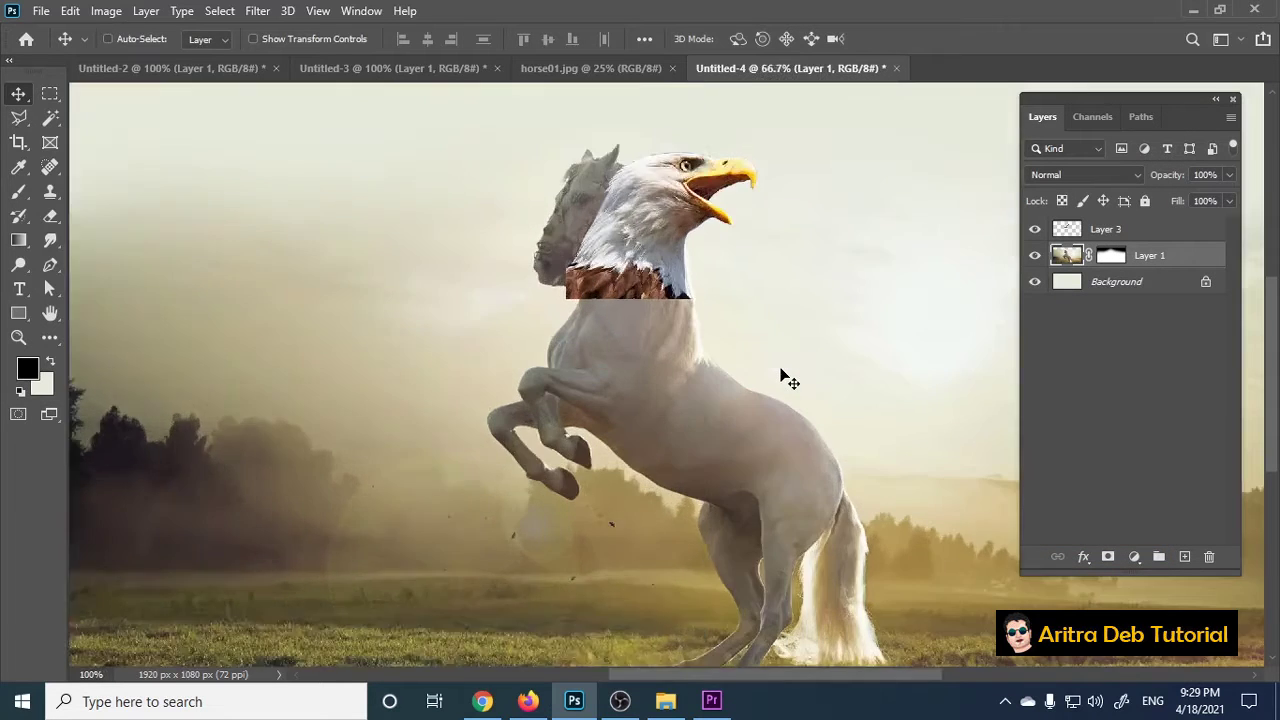
key(ctrl+plus)
key(ctrl+plus)
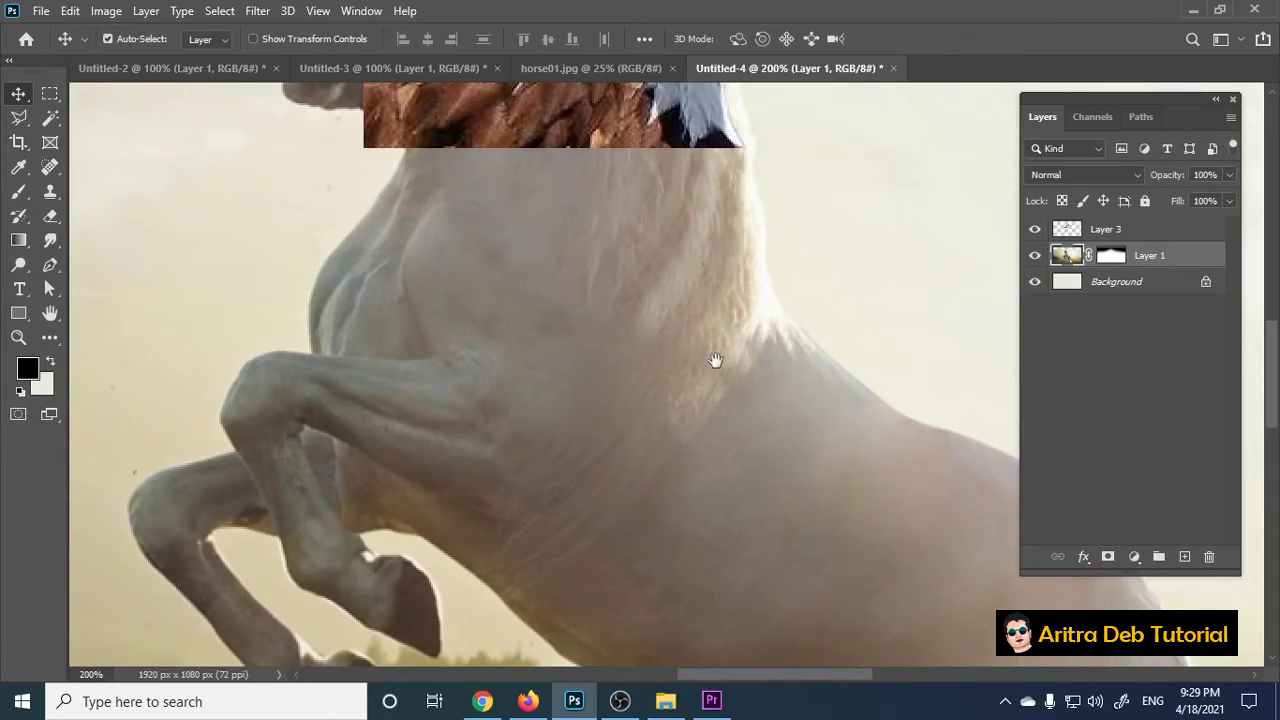
scroll(714, 357, up, 5)
mouse_move(635, 312)
mouse_down()
mouse_move(674, 372)
mouse_move(605, 471)
mouse_up()
key(ctrl+minus)
key(ctrl+minus)
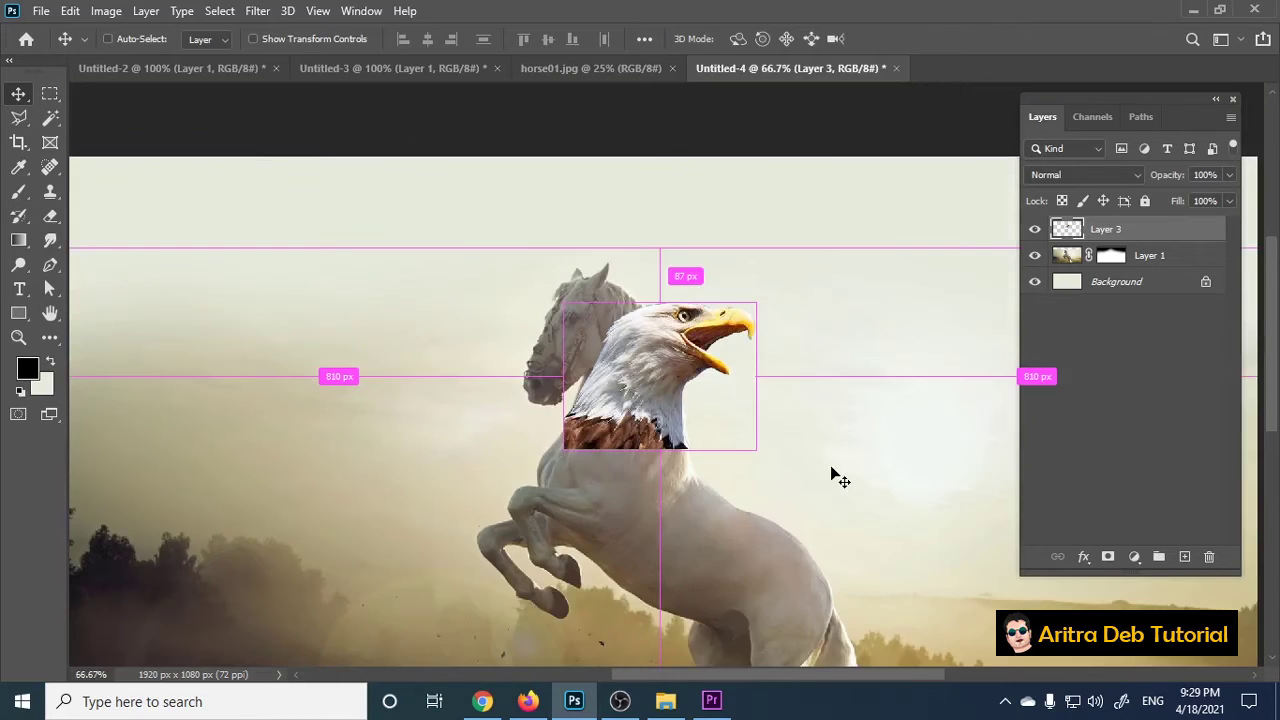
key(ctrl+minus)
key(ctrl+plus)
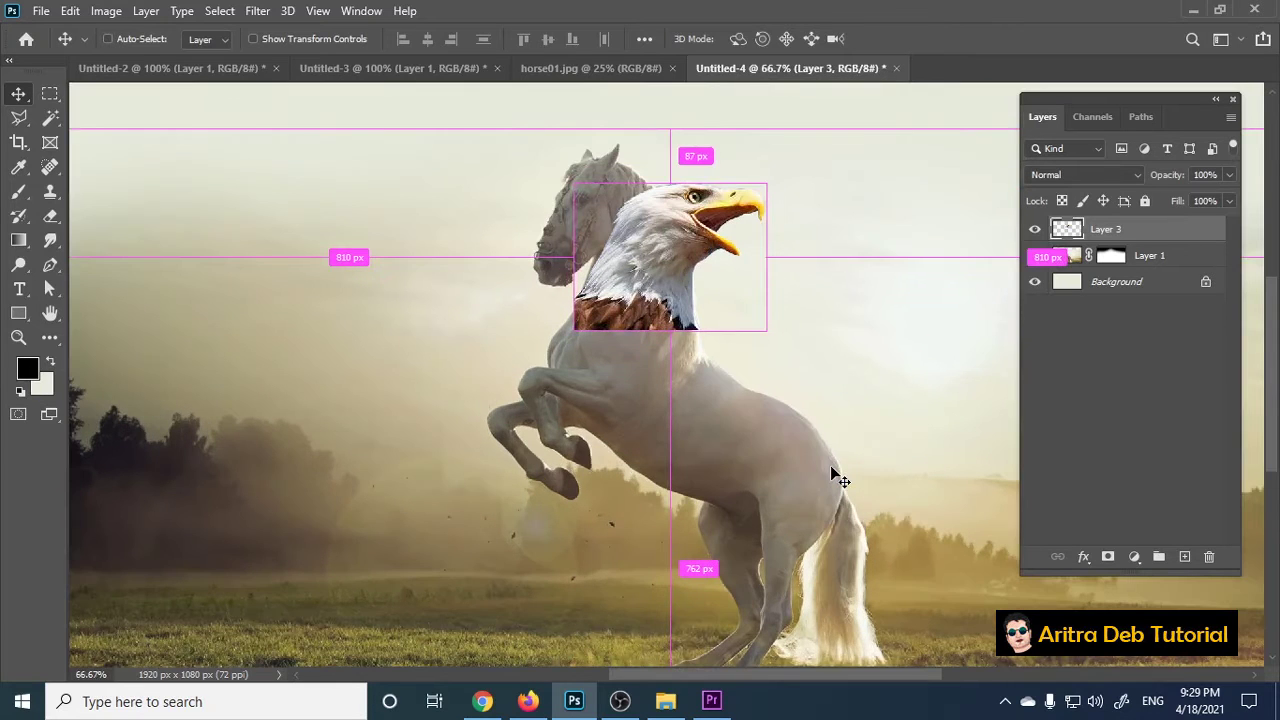
key(ctrl+plus)
key(ctrl+plus)
drag(711, 331, 689, 618)
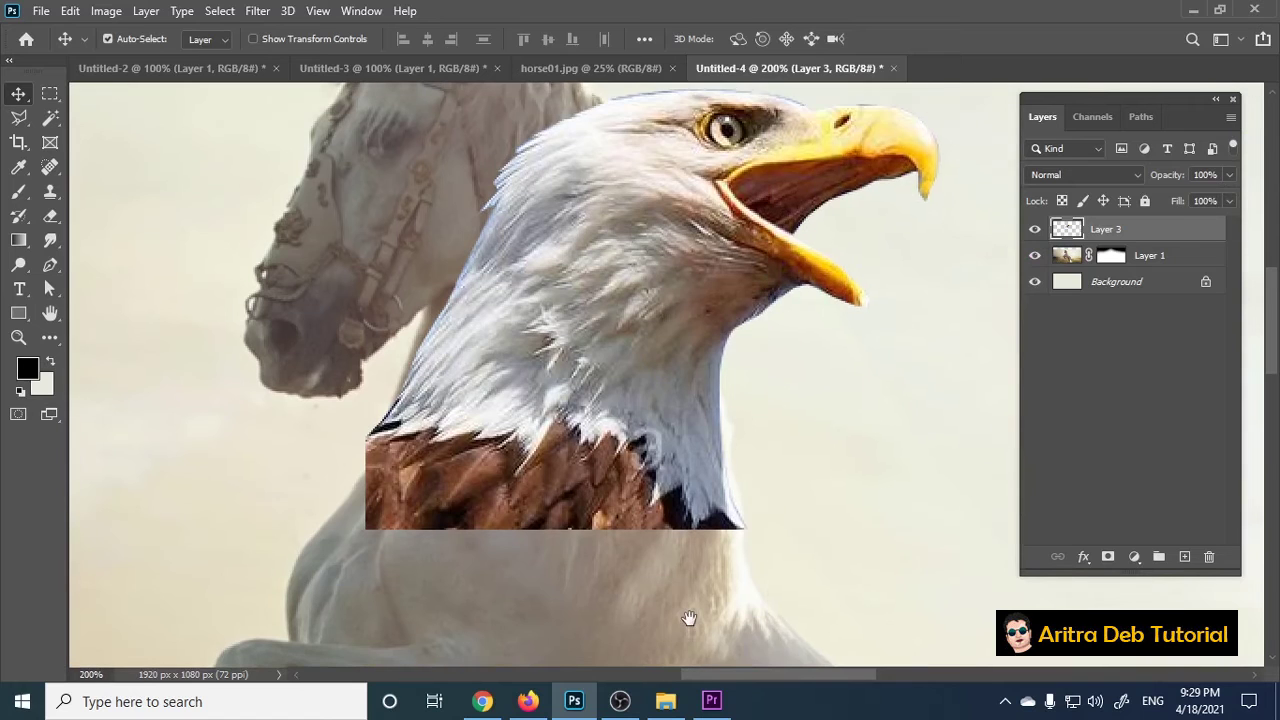
drag(681, 411, 690, 382)
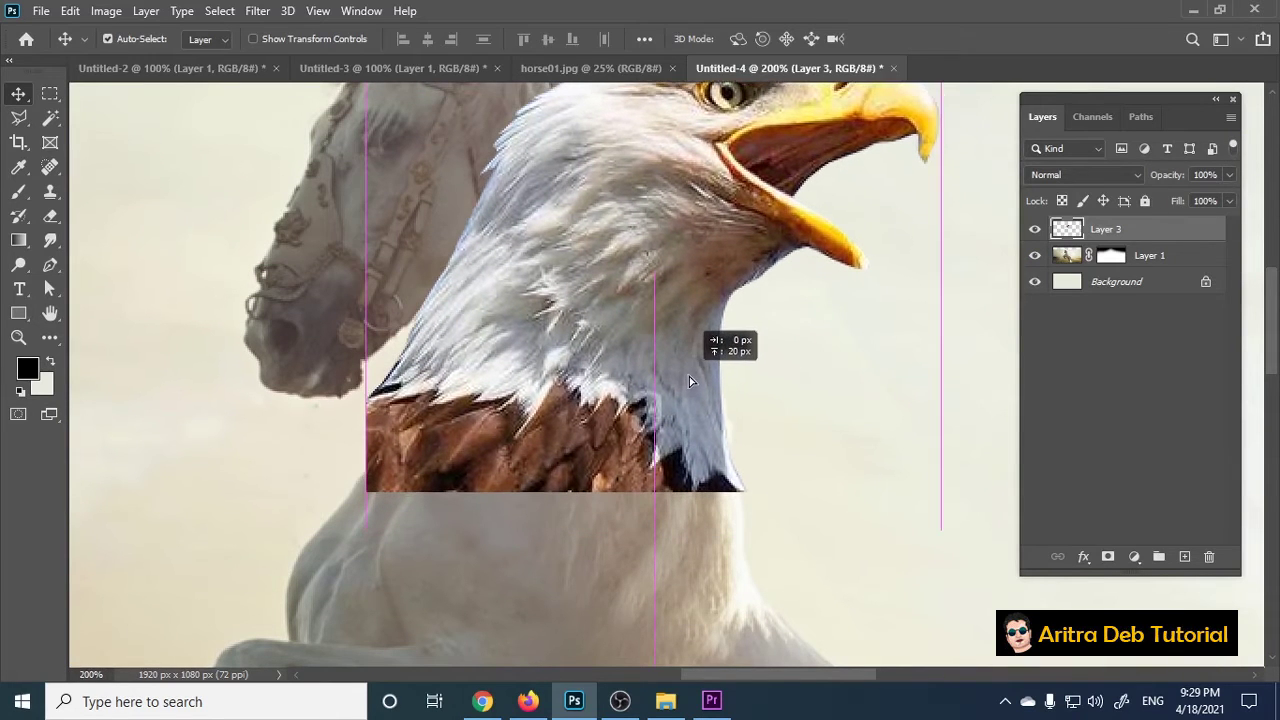
drag(690, 388, 689, 379)
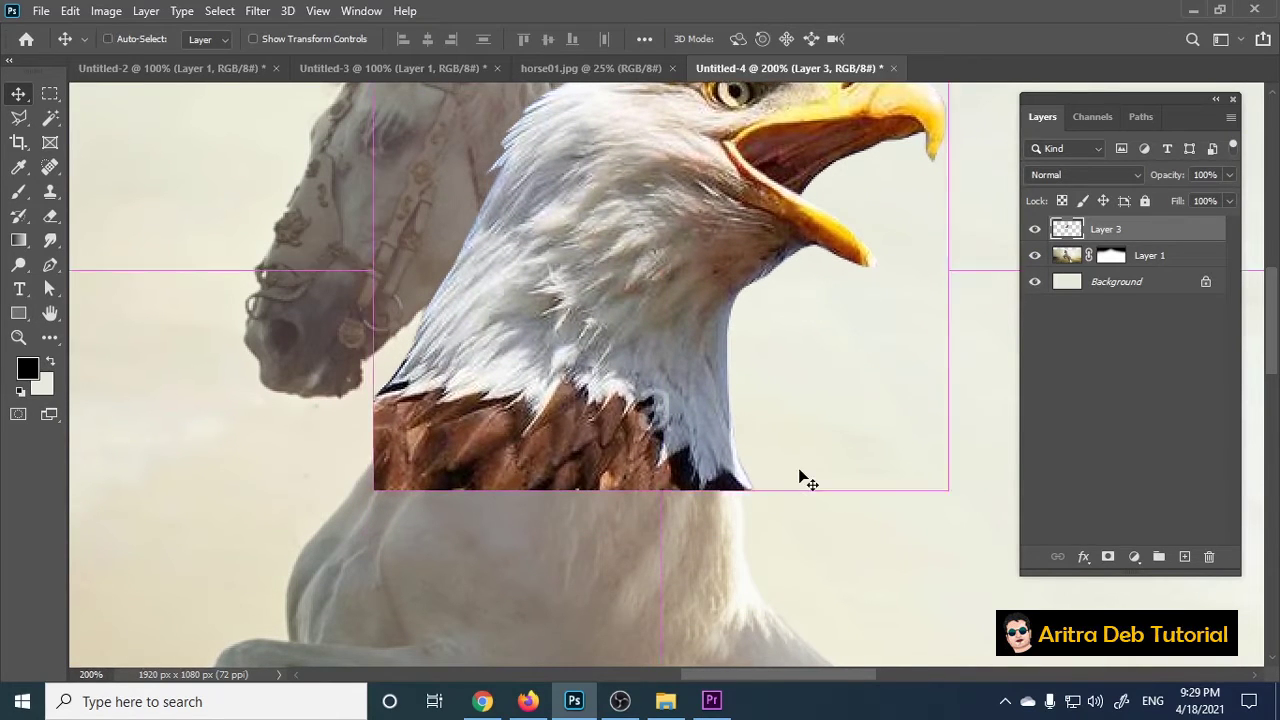
Step: Zoom out and pan to bring the eagle-to-horse neck seam into view
key(ctrl+minus)
key(ctrl+minus)
key(ctrl+minus)
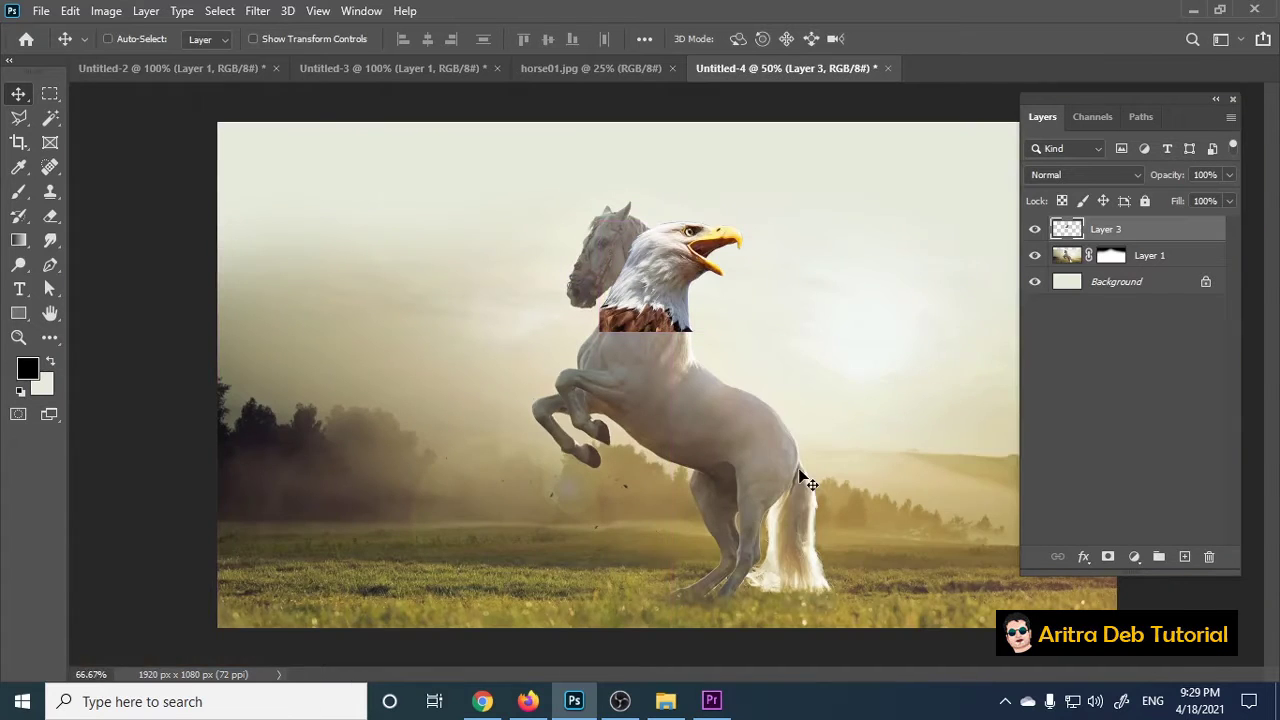
scroll(800, 480, up, 2)
scroll(800, 480, up, 2)
drag(777, 308, 719, 614)
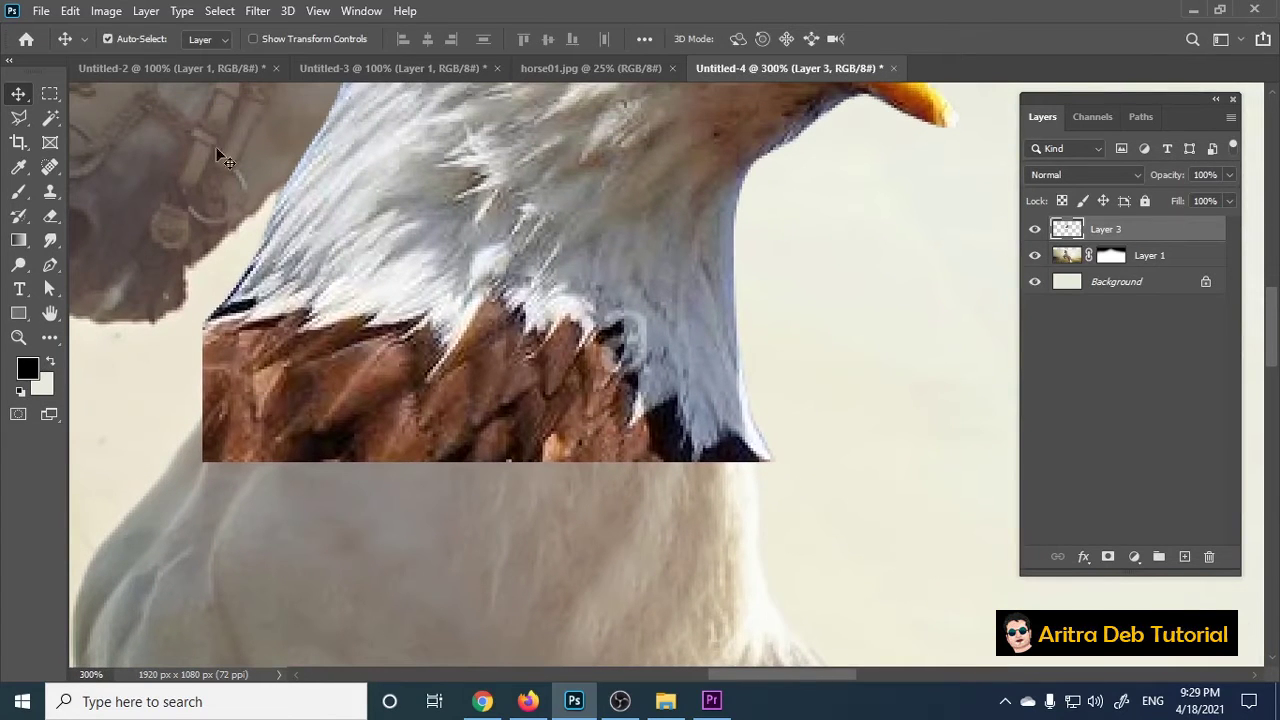
Step: Lower Layer 3 fill to 26% and trace a Pen path along the horse's right neck edge
click(1229, 201)
drag(1213, 220, 1164, 219)
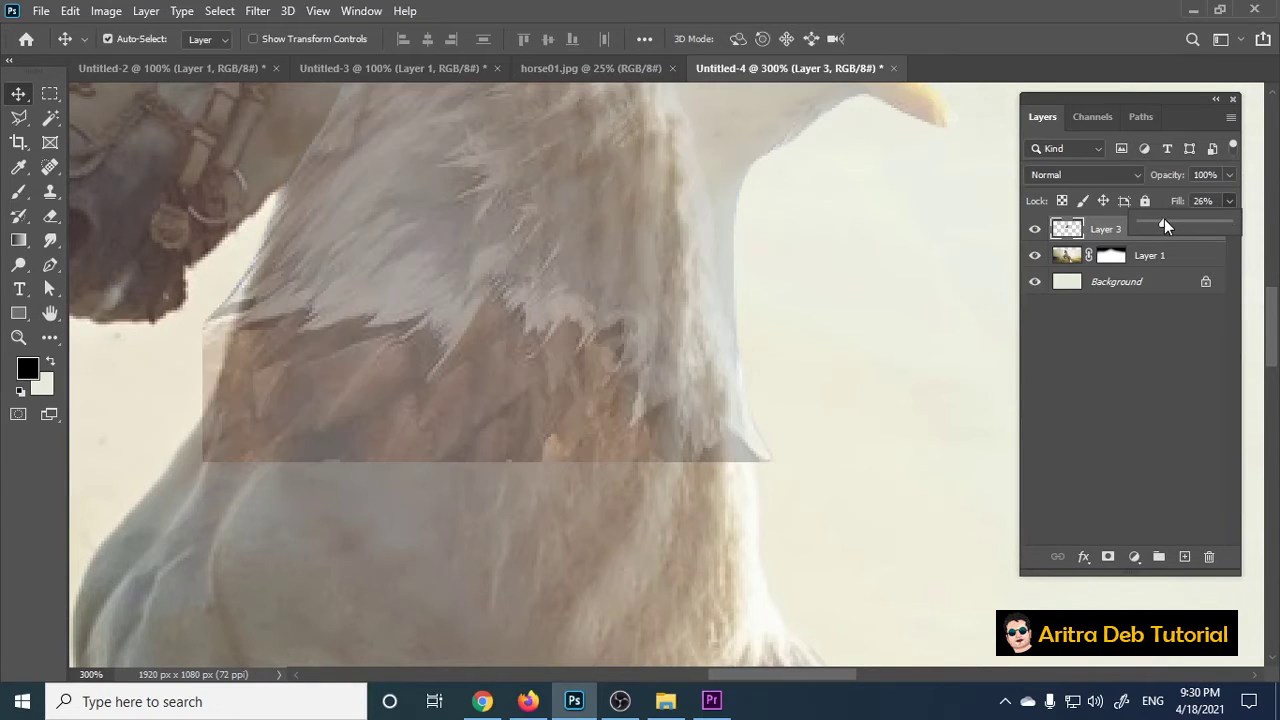
click(48, 266)
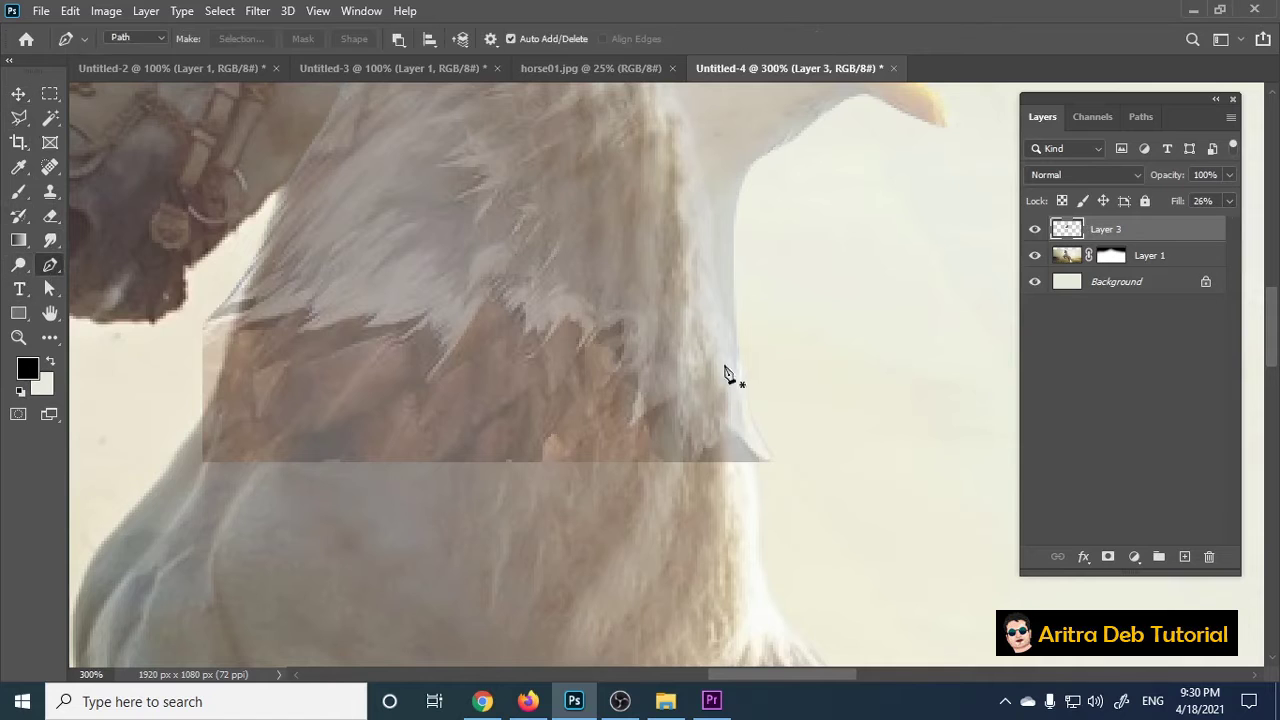
click(742, 327)
click(762, 555)
key(ctrl+z)
key(ctrl+z)
click(756, 552)
drag(737, 356, 731, 298)
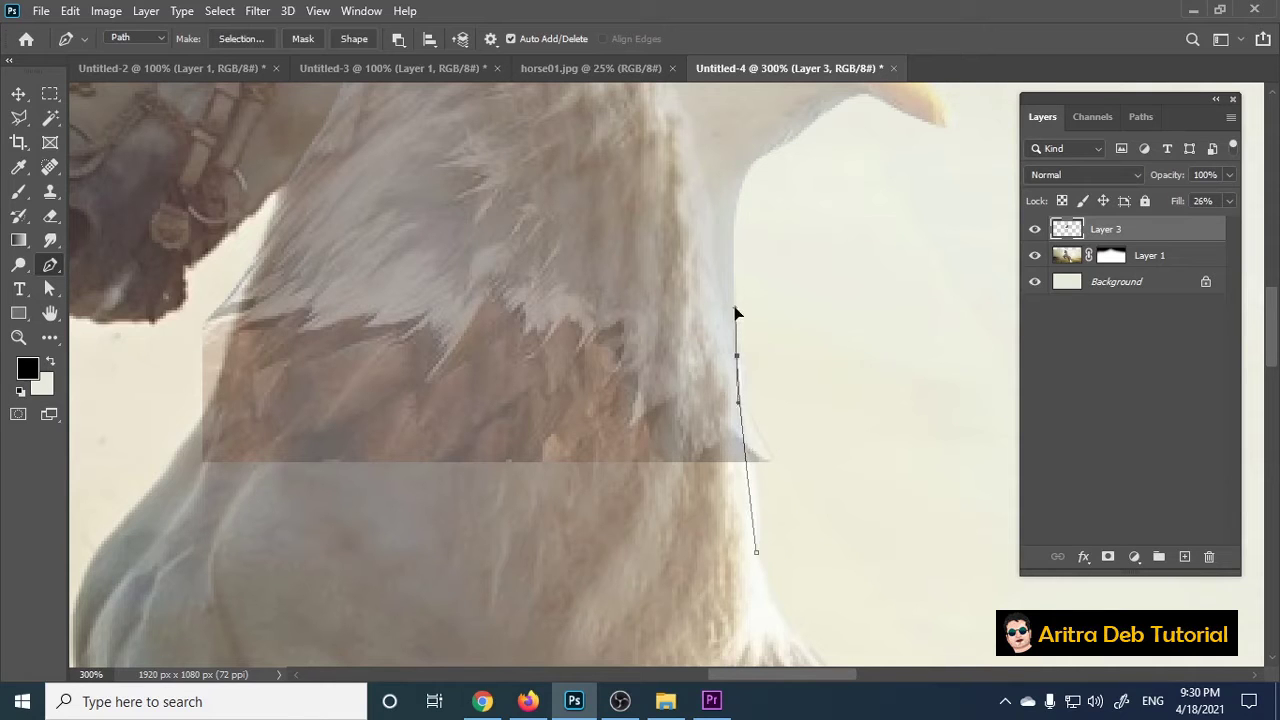
click(796, 314)
drag(843, 505, 837, 528)
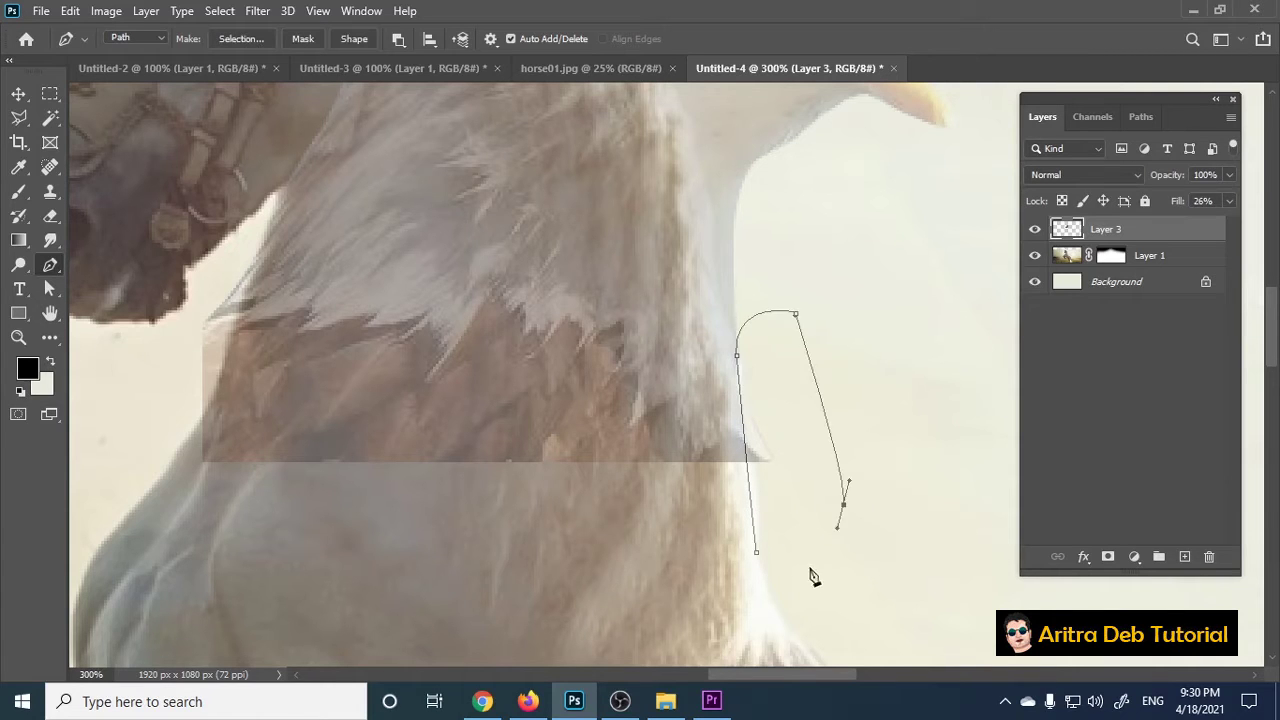
click(757, 553)
Step: Trace the left neck edge along the horse's jaw and convert the paths to a selection
drag(445, 508, 644, 543)
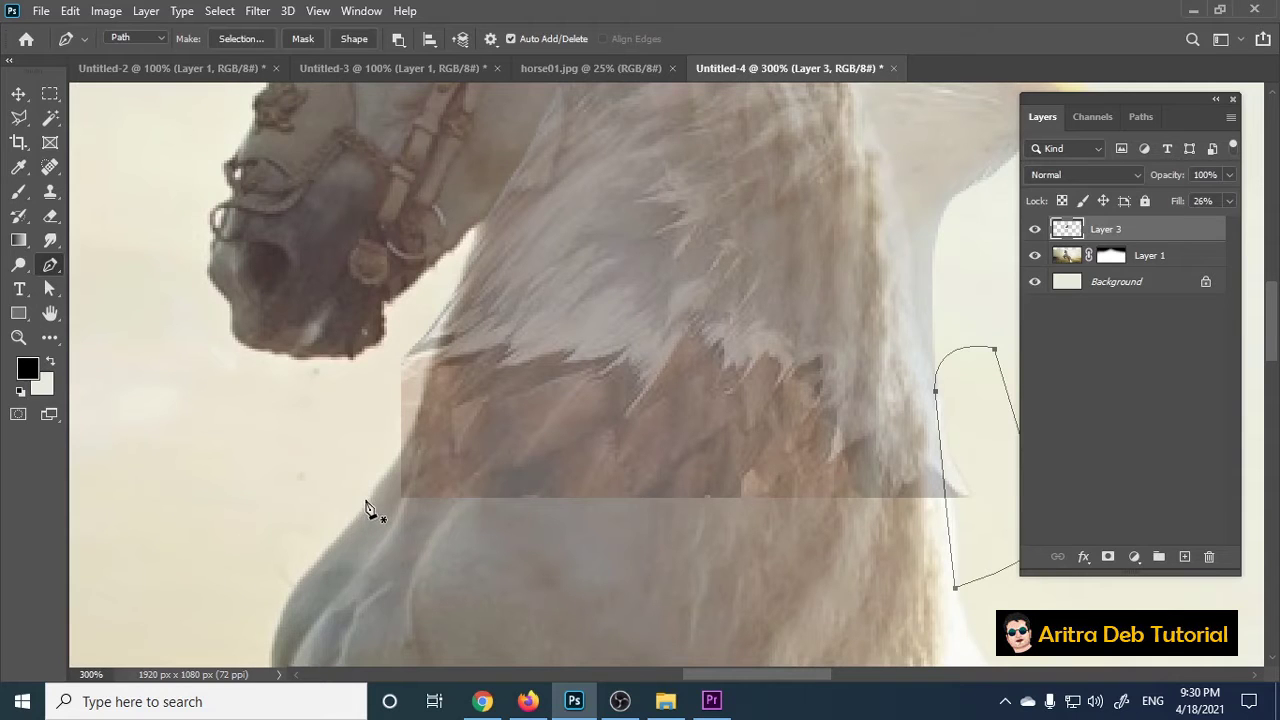
drag(426, 383, 447, 323)
click(472, 248)
click(387, 304)
drag(334, 404, 334, 421)
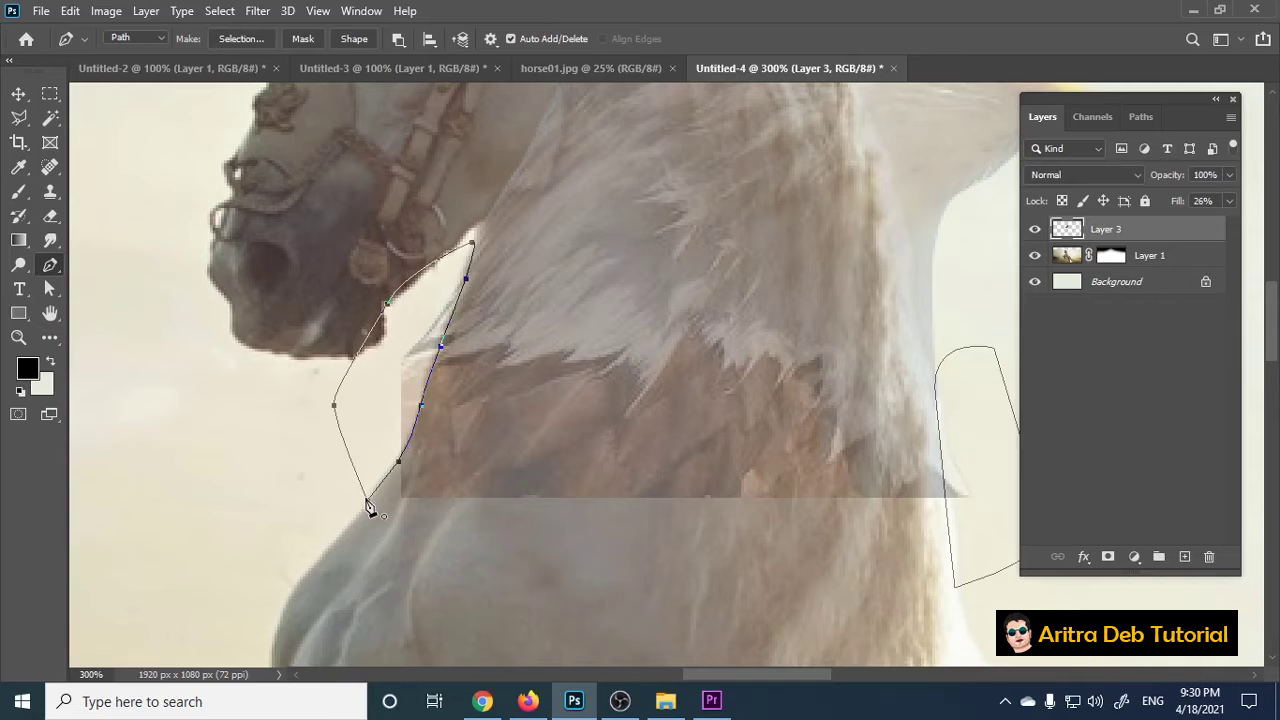
click(367, 500)
key(ctrl+Return)
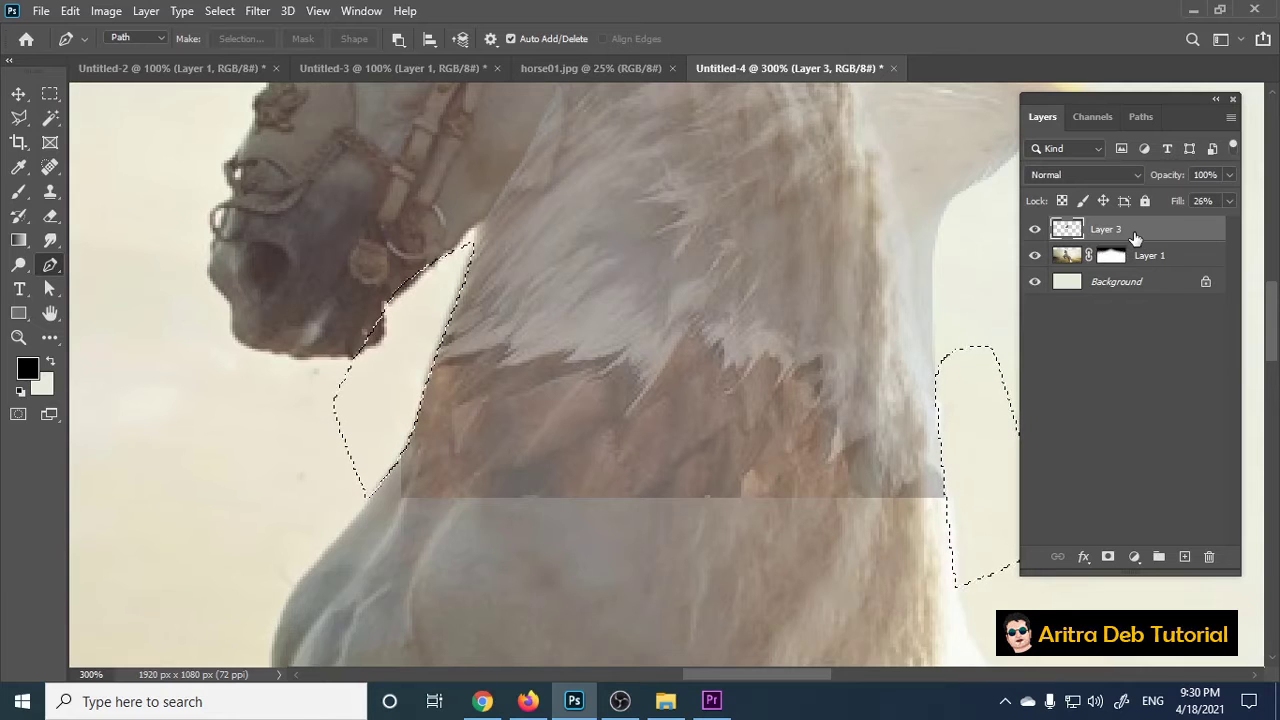
Step: Delete eagle pixels outside the neck, deselect, restore fill to 100%, and add a layer mask
key(Delete)
key(ctrl+d)
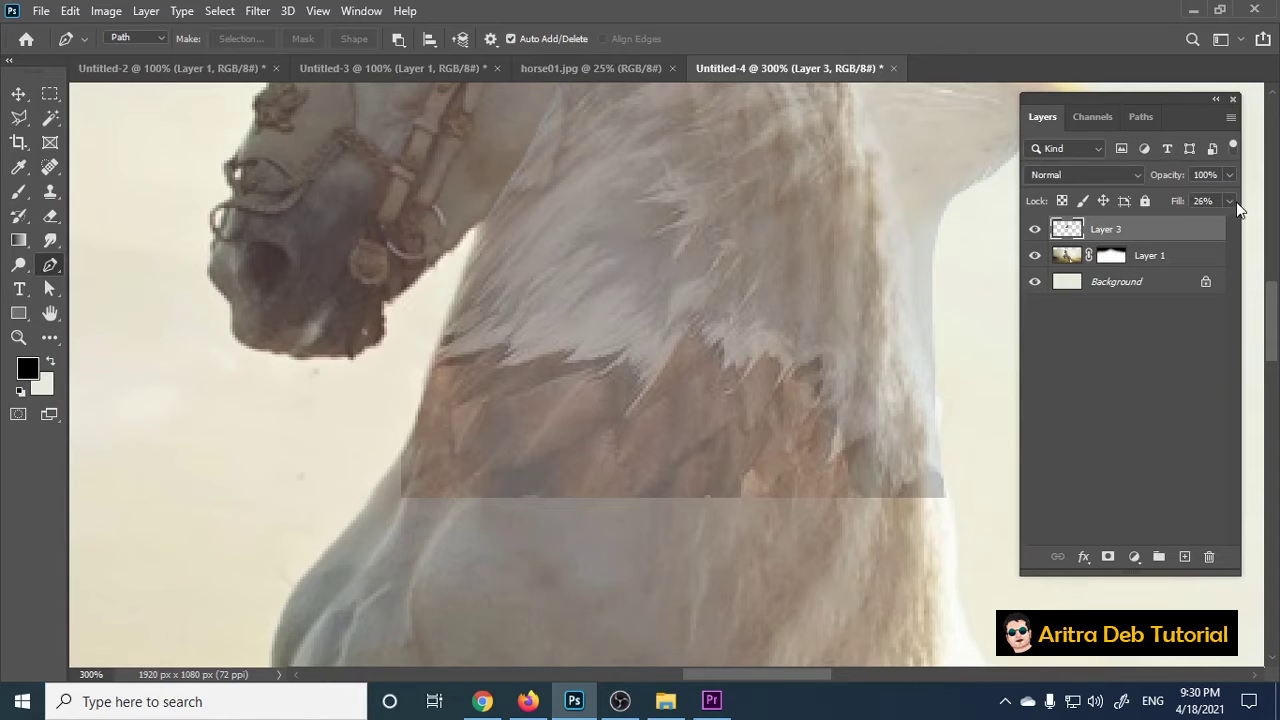
click(1230, 201)
drag(1171, 220, 1230, 222)
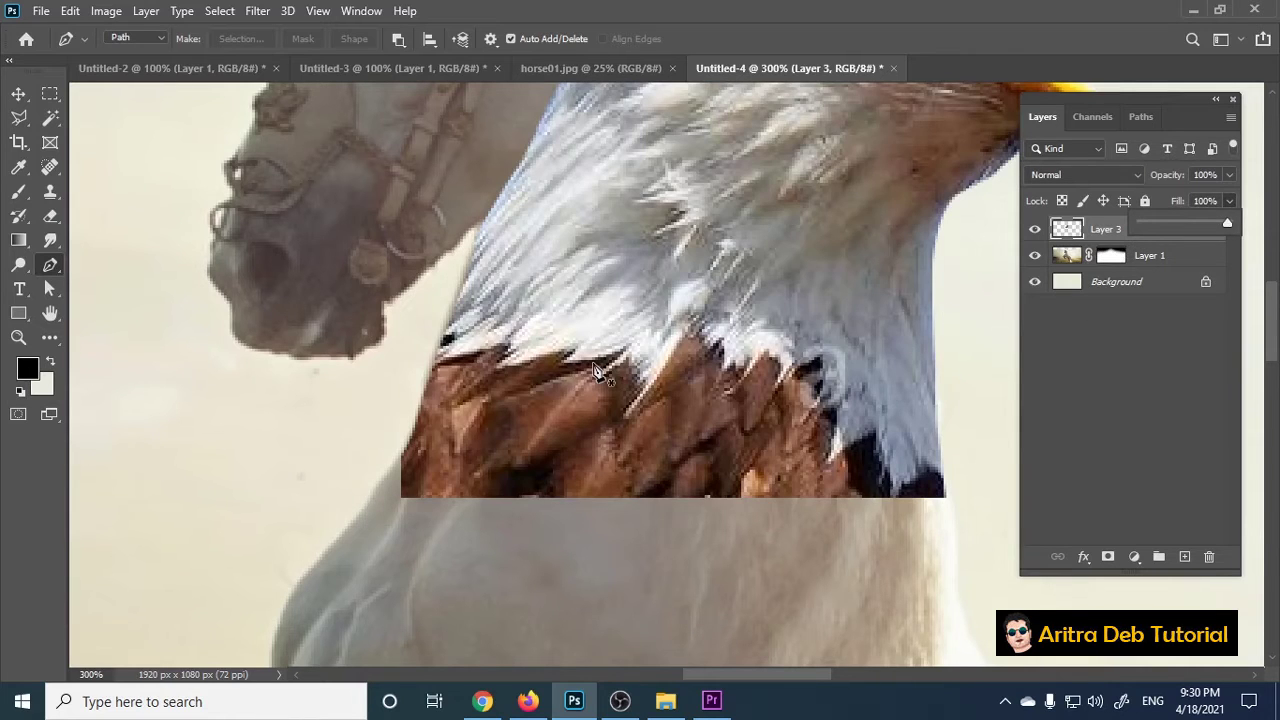
click(18, 93)
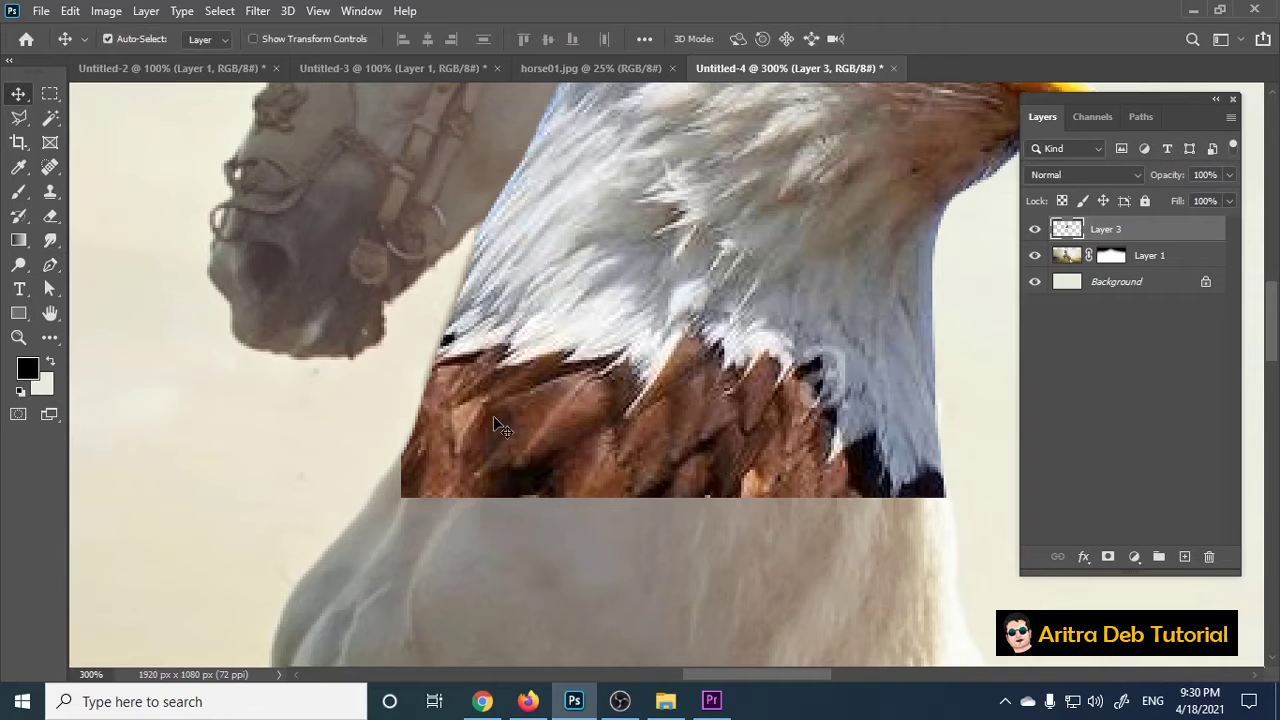
key(ctrl+minus)
scroll(733, 357, up, 2)
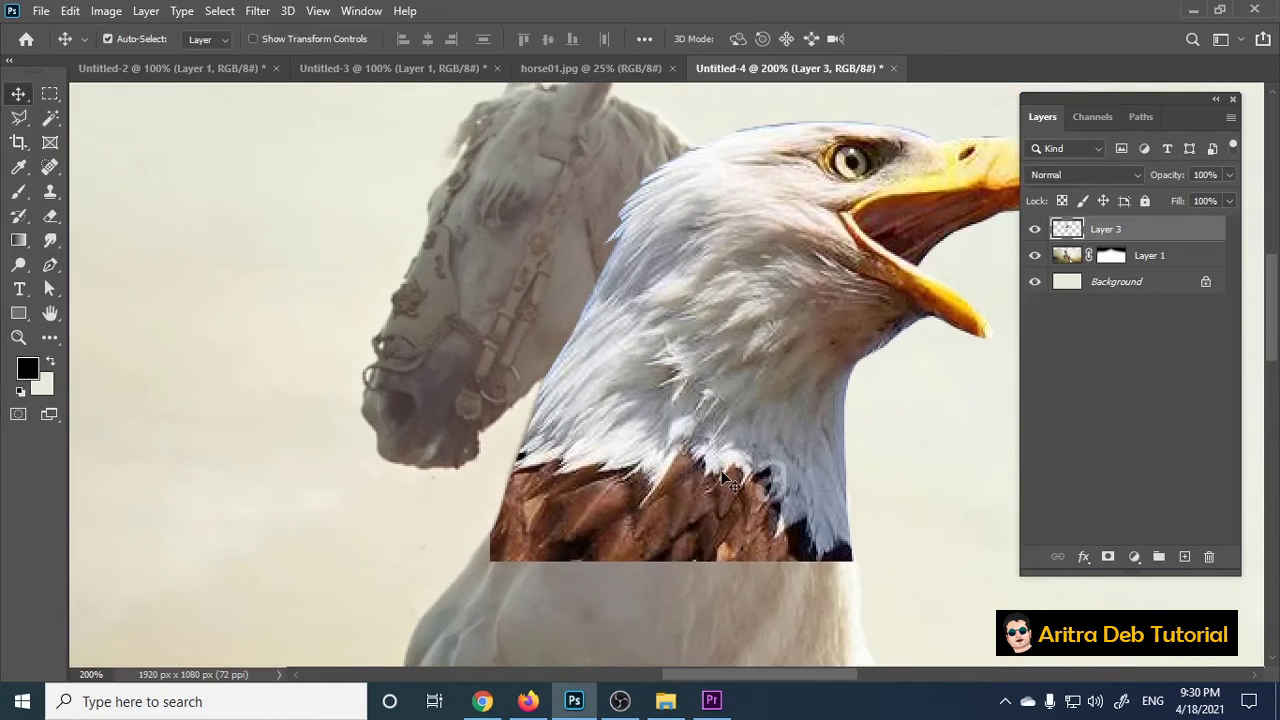
scroll(727, 482, up, 1)
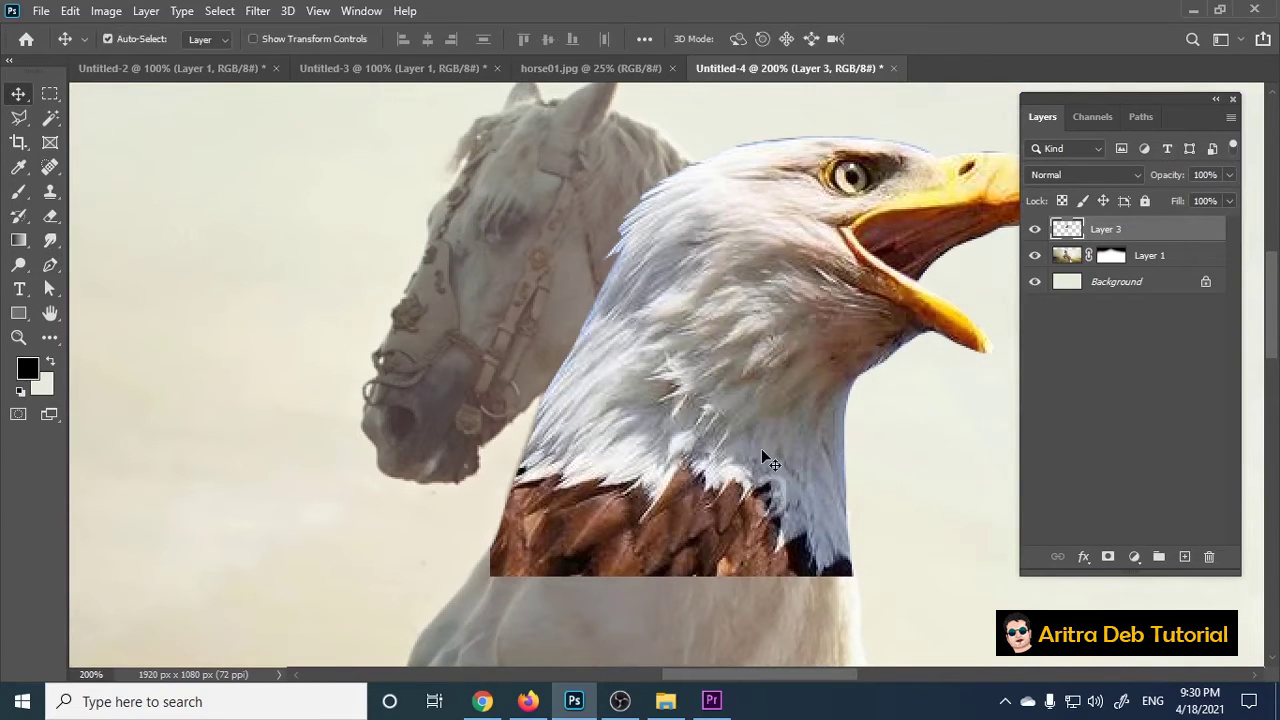
click(1108, 556)
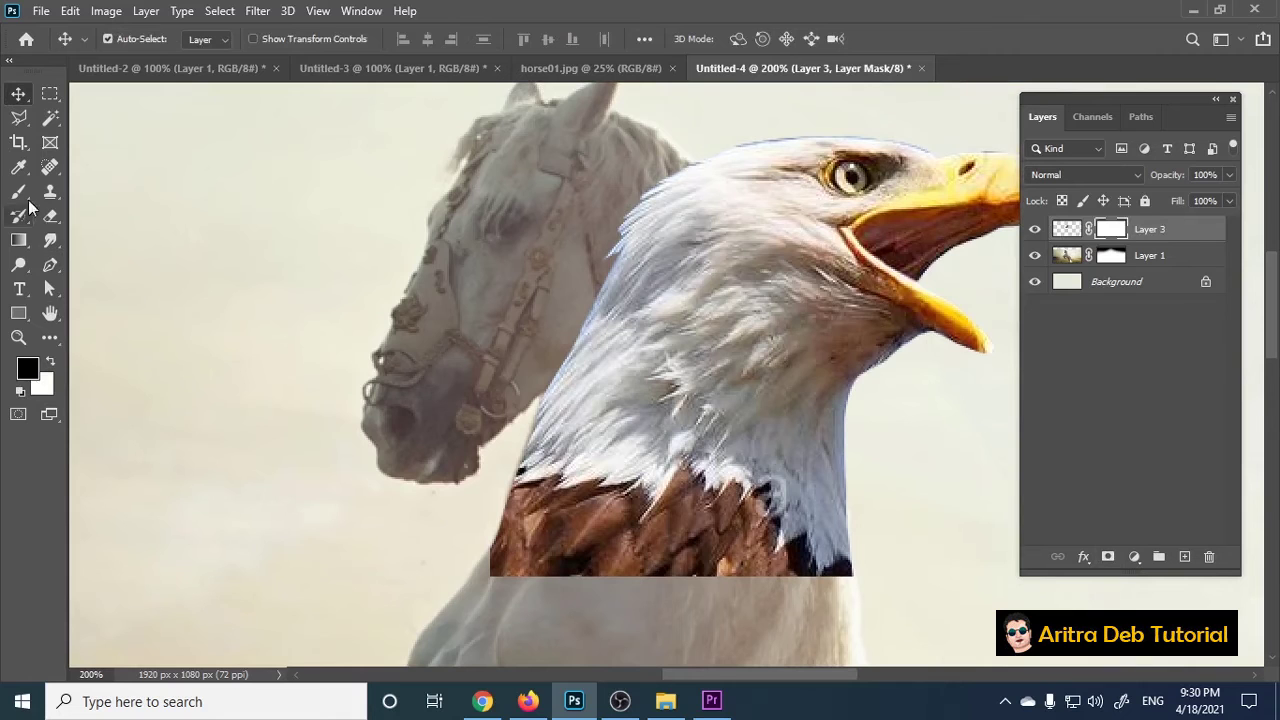
Step: Paint black on Layer 3's mask with a 125 brush to hide the brown lower neck feathers
key(b)
key(bracketleft)
key(bracketleft)
key(bracketleft)
key(bracketleft)
key(bracketleft)
key(bracketleft)
key(bracketleft)
key(bracketleft)
mouse_move(506, 570)
mouse_down()
mouse_move(508, 586)
mouse_move(623, 529)
mouse_move(623, 614)
mouse_move(732, 587)
mouse_move(805, 535)
mouse_up()
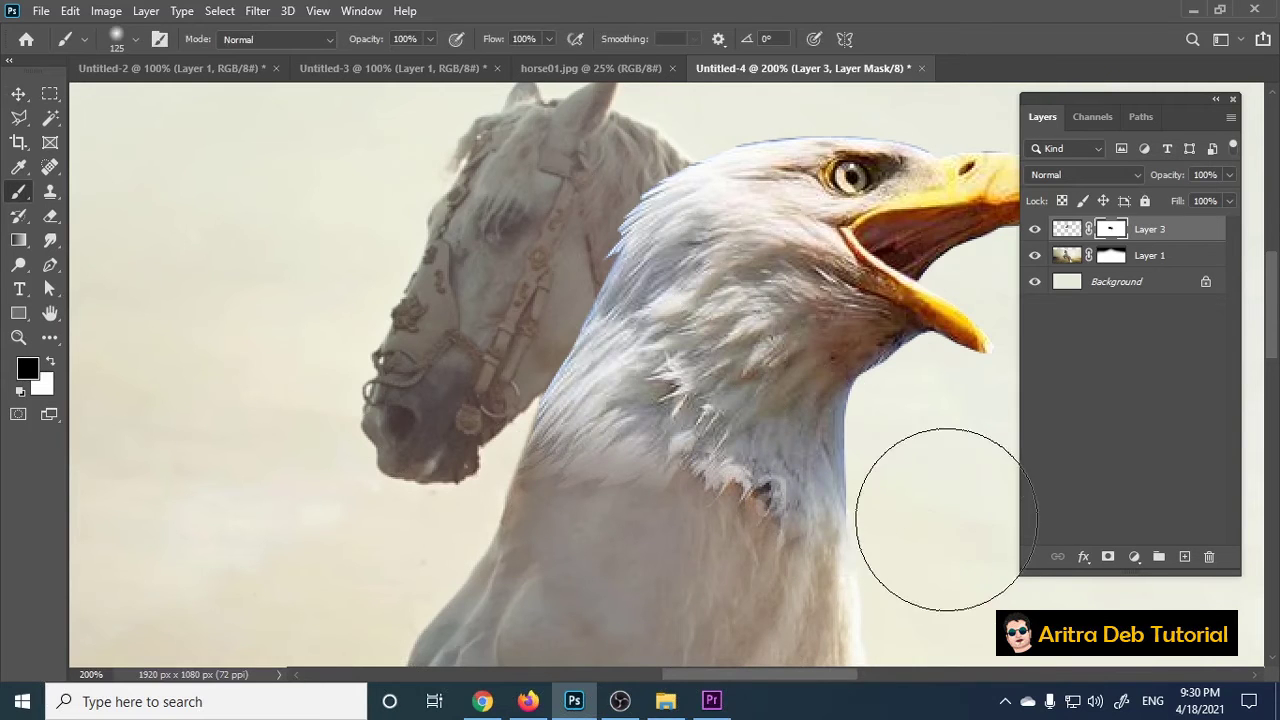
mouse_move(903, 645)
mouse_down()
mouse_move(623, 620)
mouse_move(643, 608)
mouse_move(571, 620)
mouse_move(778, 529)
mouse_up()
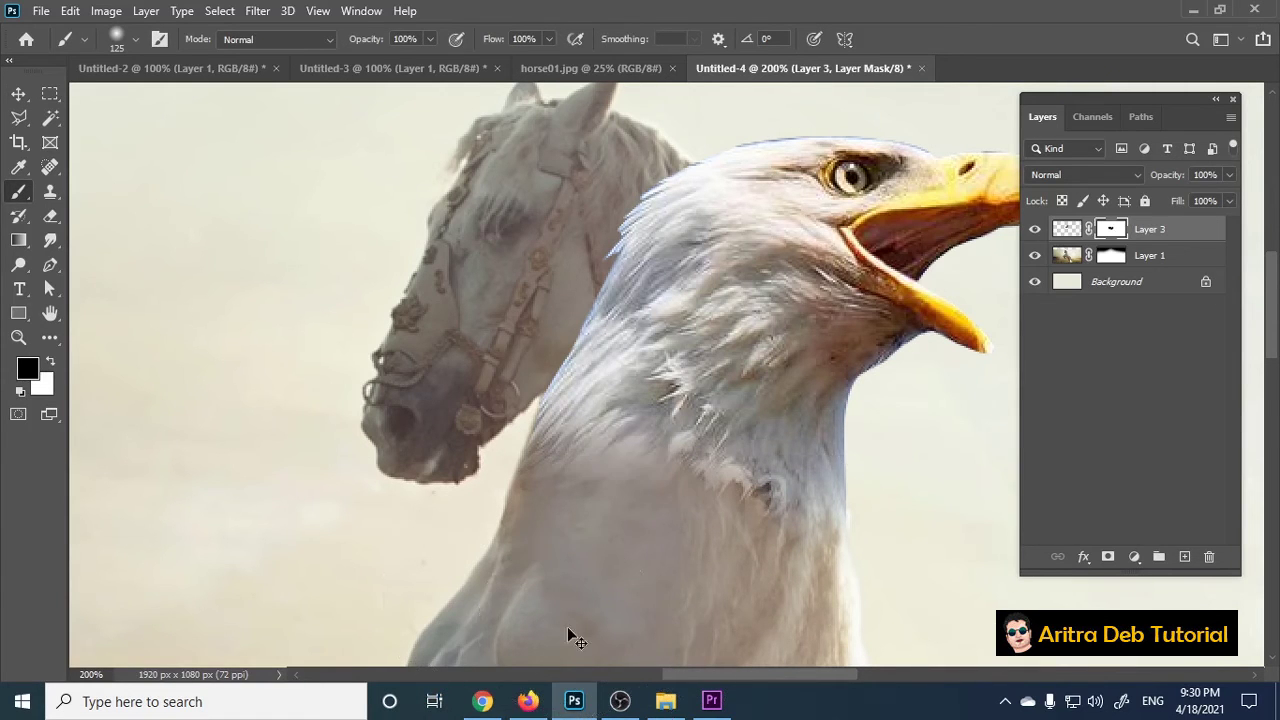
key(ctrl+z)
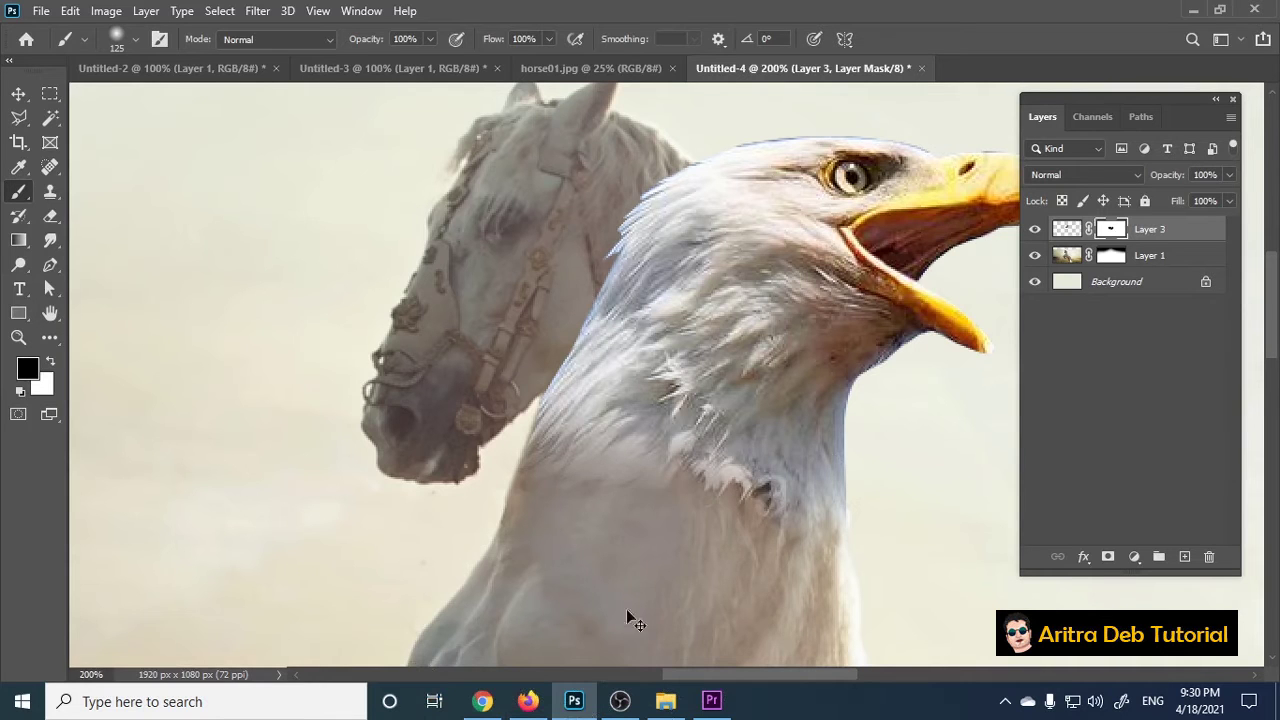
drag(626, 609, 700, 543)
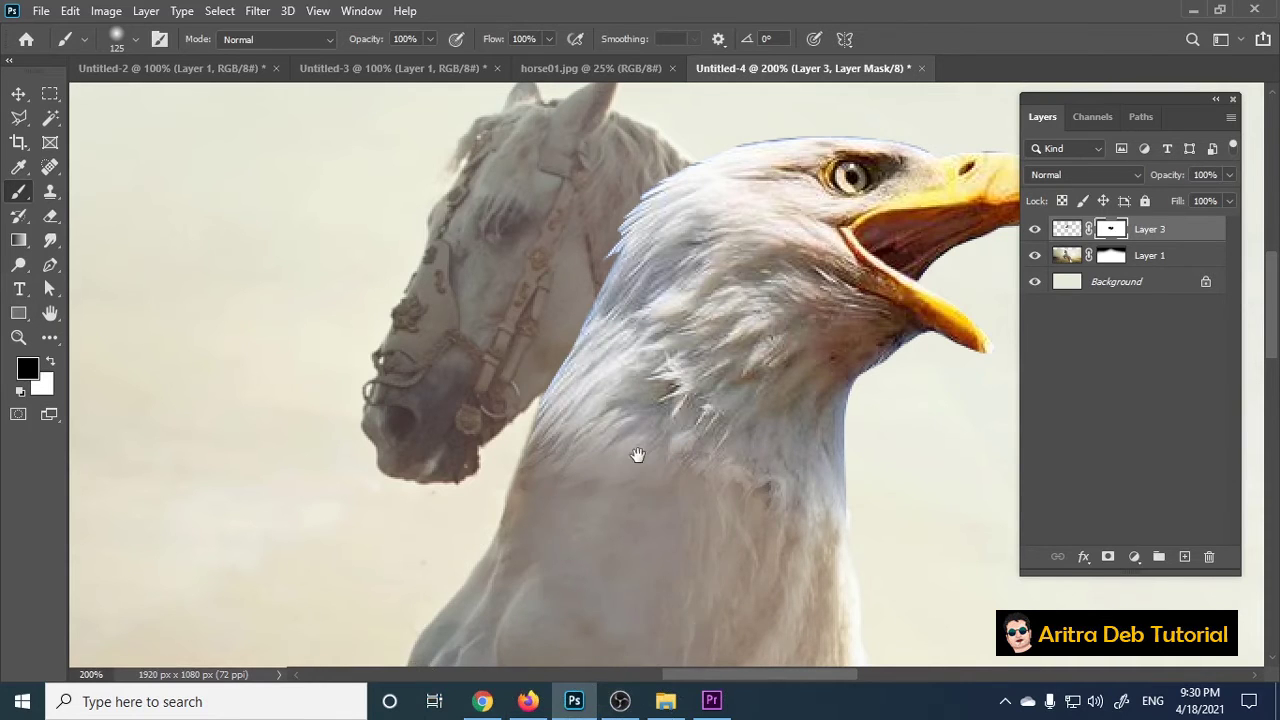
drag(634, 451, 664, 518)
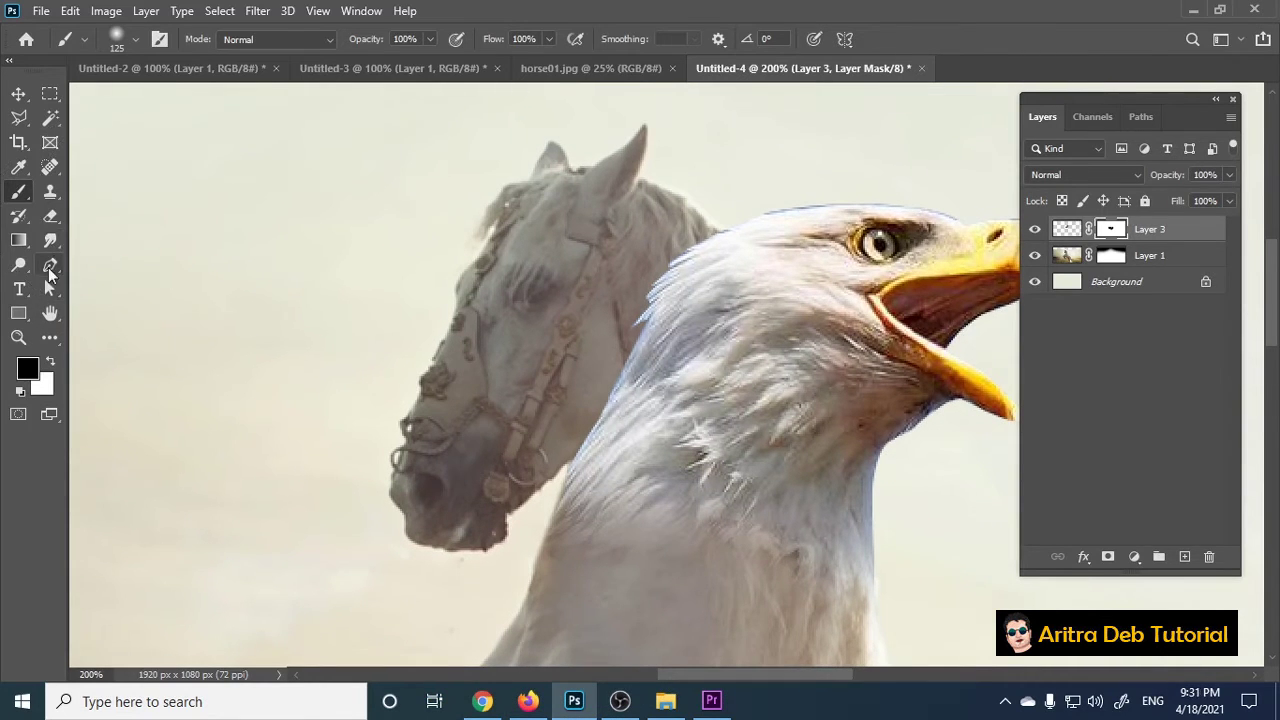
Step: Start a Pen path along the eagle's neck edge and up around its head
click(50, 264)
click(555, 498)
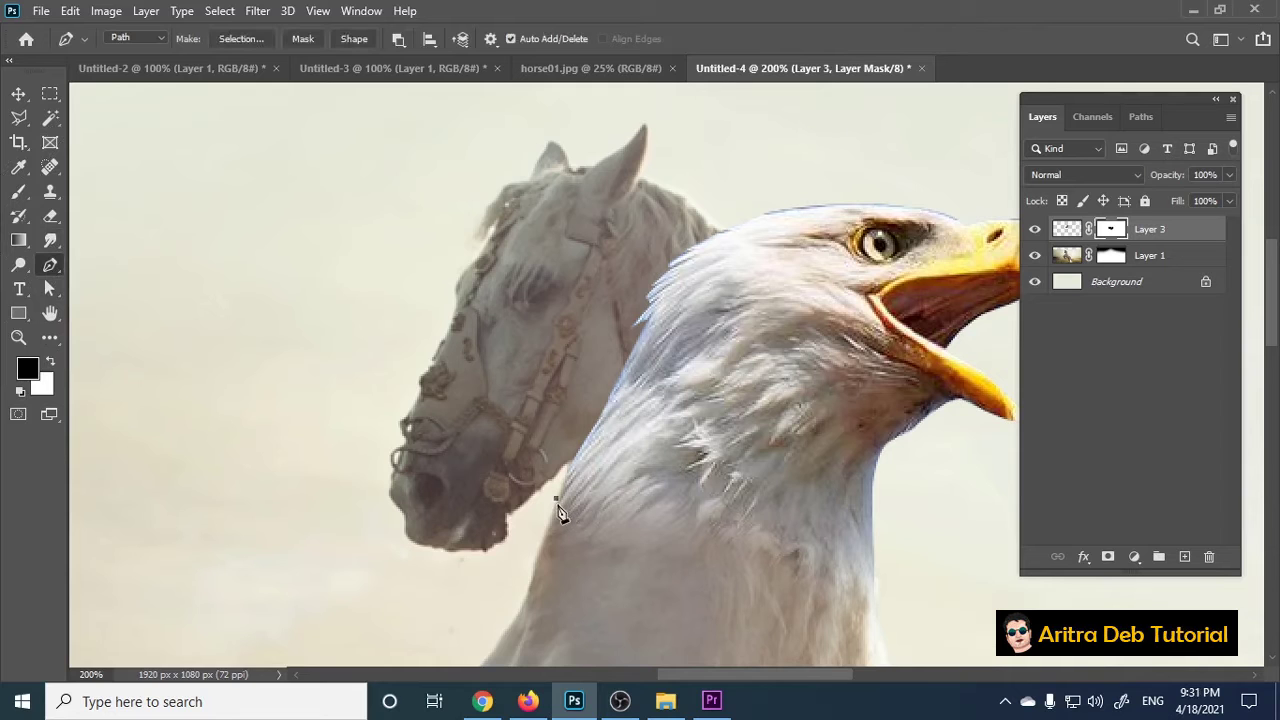
key(ctrl+plus)
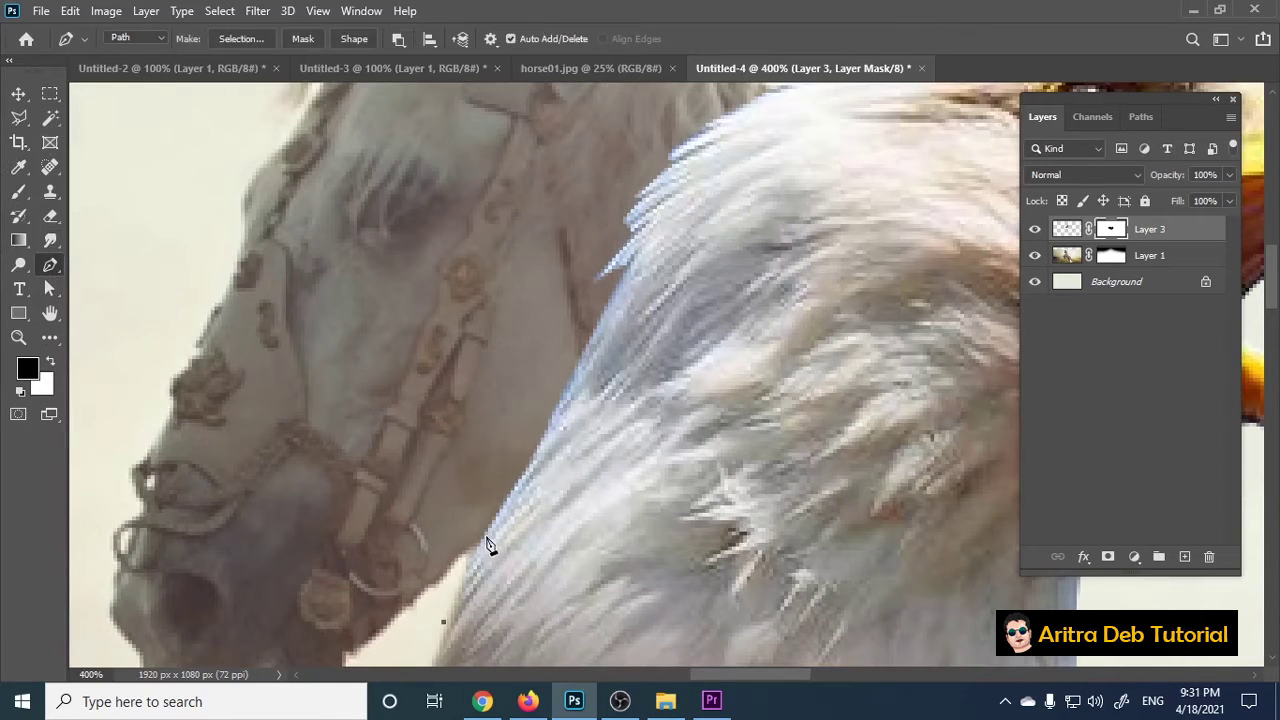
drag(500, 514, 500, 513)
drag(660, 248, 570, 468)
drag(689, 368, 717, 346)
drag(731, 282, 720, 258)
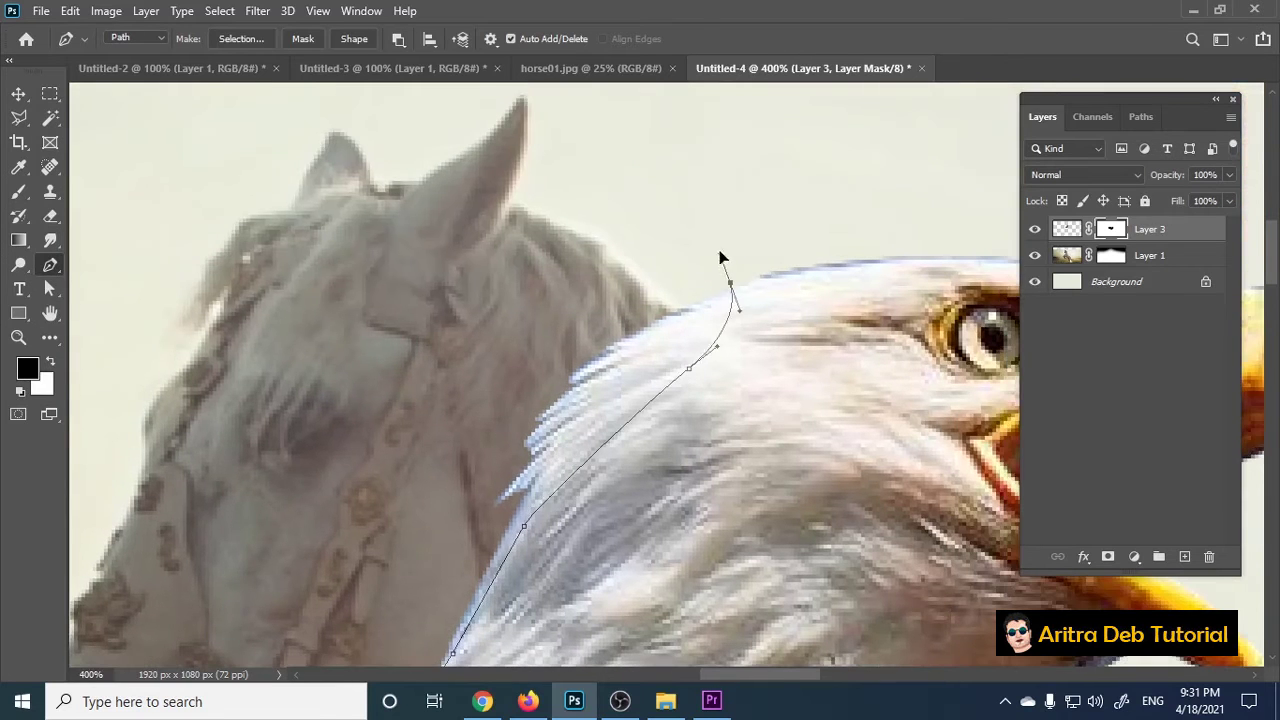
Step: Close the path around the leftover horse head, make it a selection, and target Layer 1
key(ctrl+minus)
key(ctrl+minus)
key(ctrl+minus)
key(ctrl+minus)
drag(601, 321, 570, 346)
drag(533, 442, 555, 476)
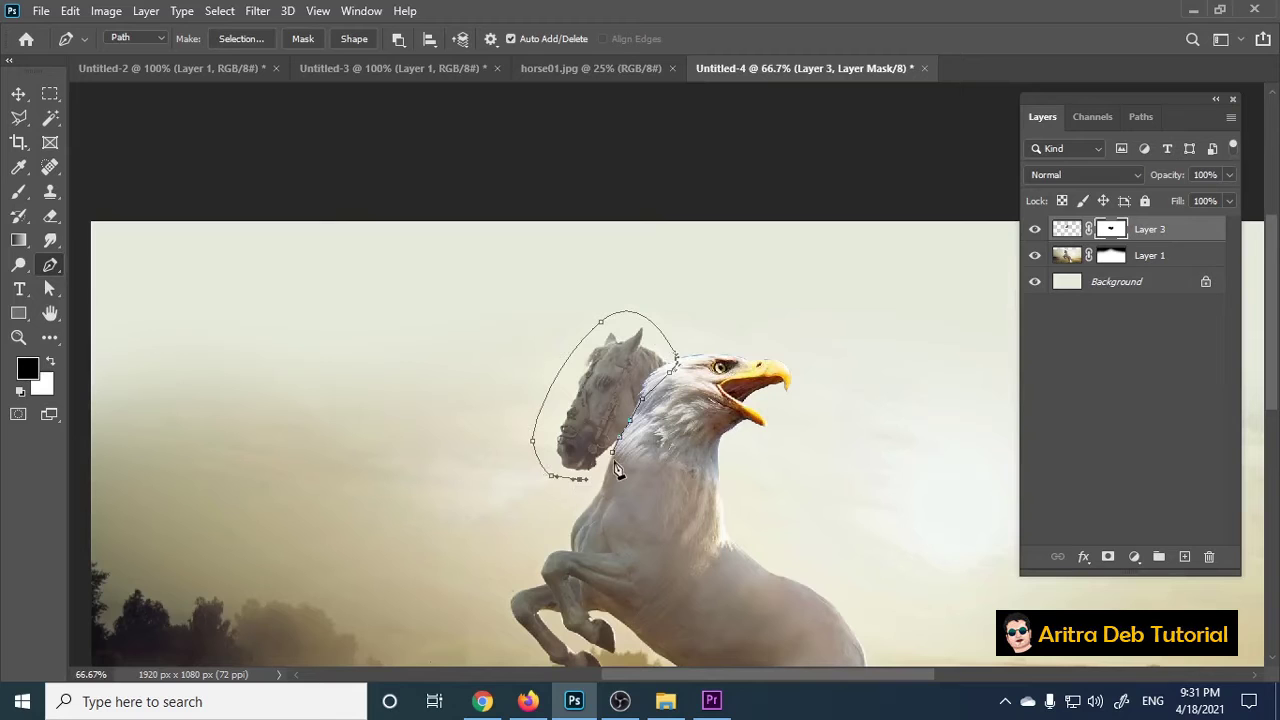
key(ctrl+Return)
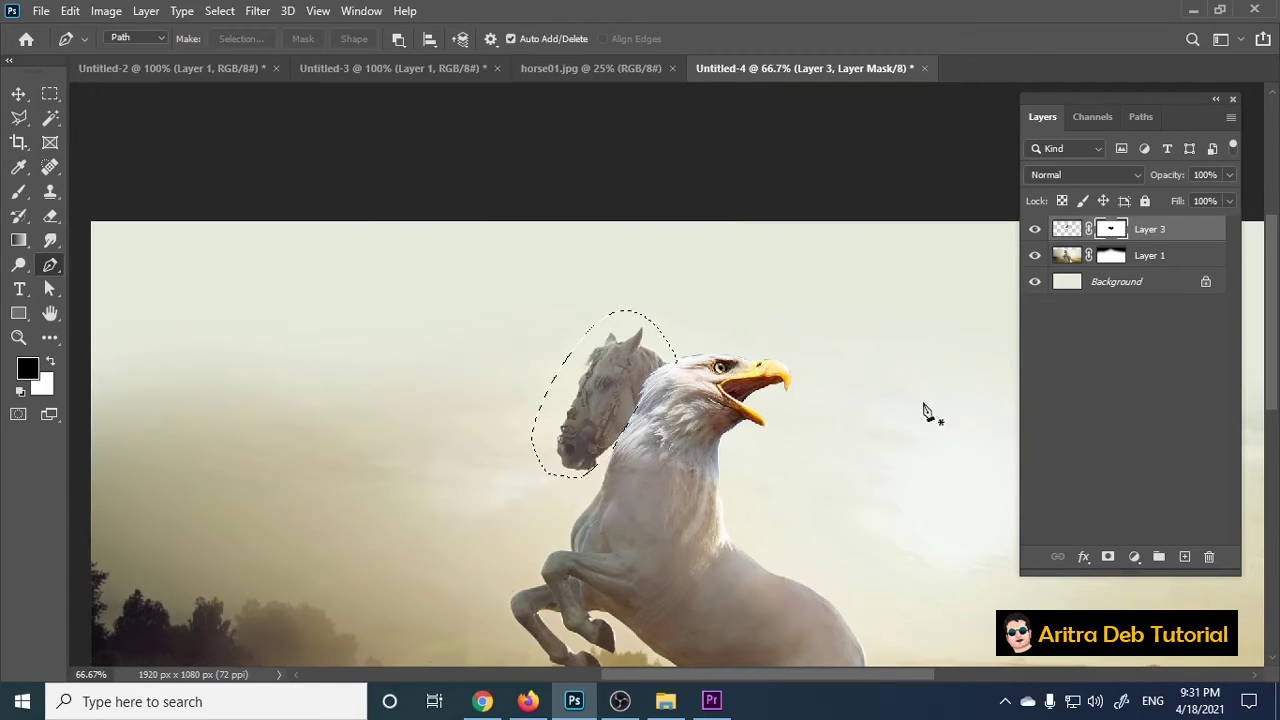
click(1070, 258)
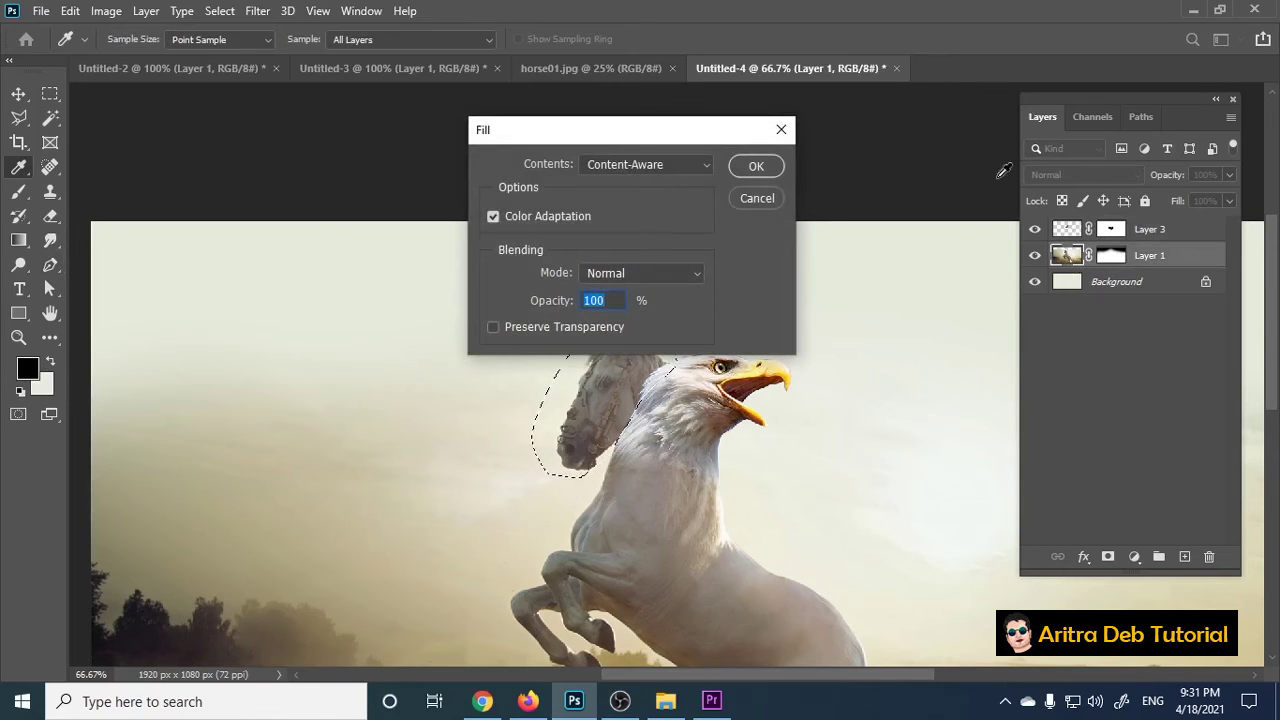
Step: Content-aware fill the old horse head, then patch the faded area with nearby sky
click(757, 167)
key(p)
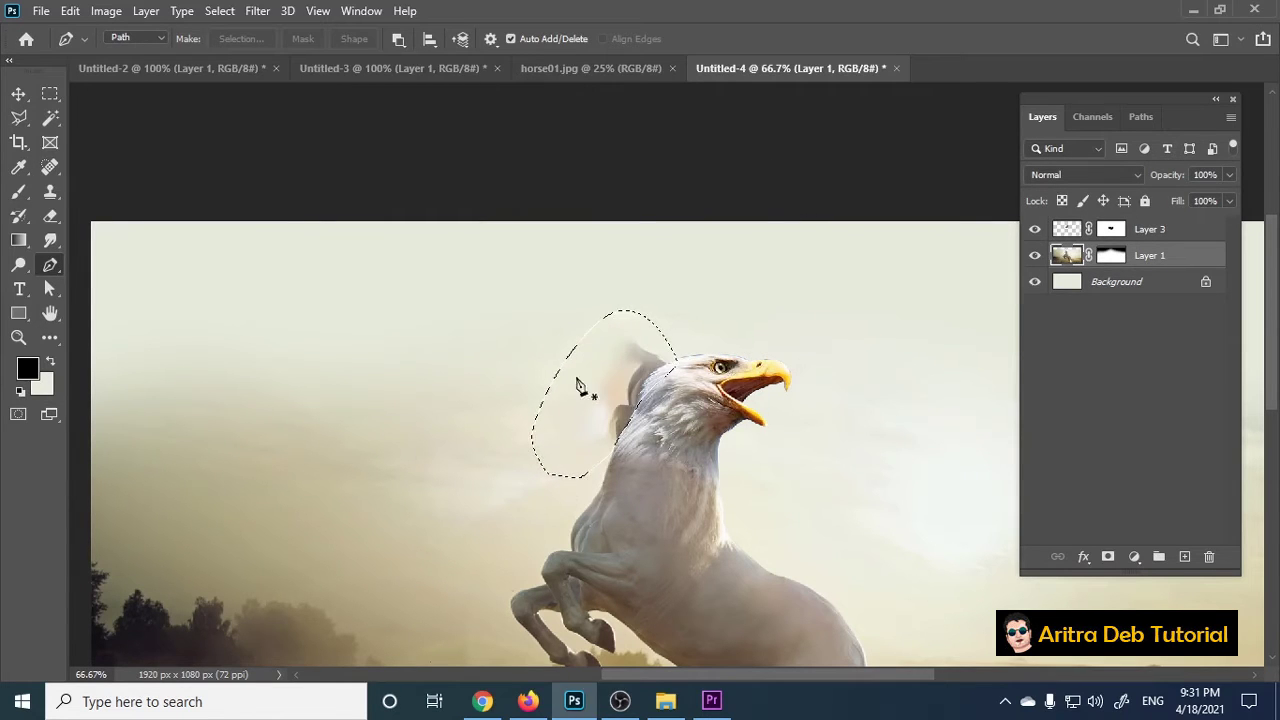
click(50, 168)
right_click(52, 172)
click(110, 203)
drag(523, 409, 328, 395)
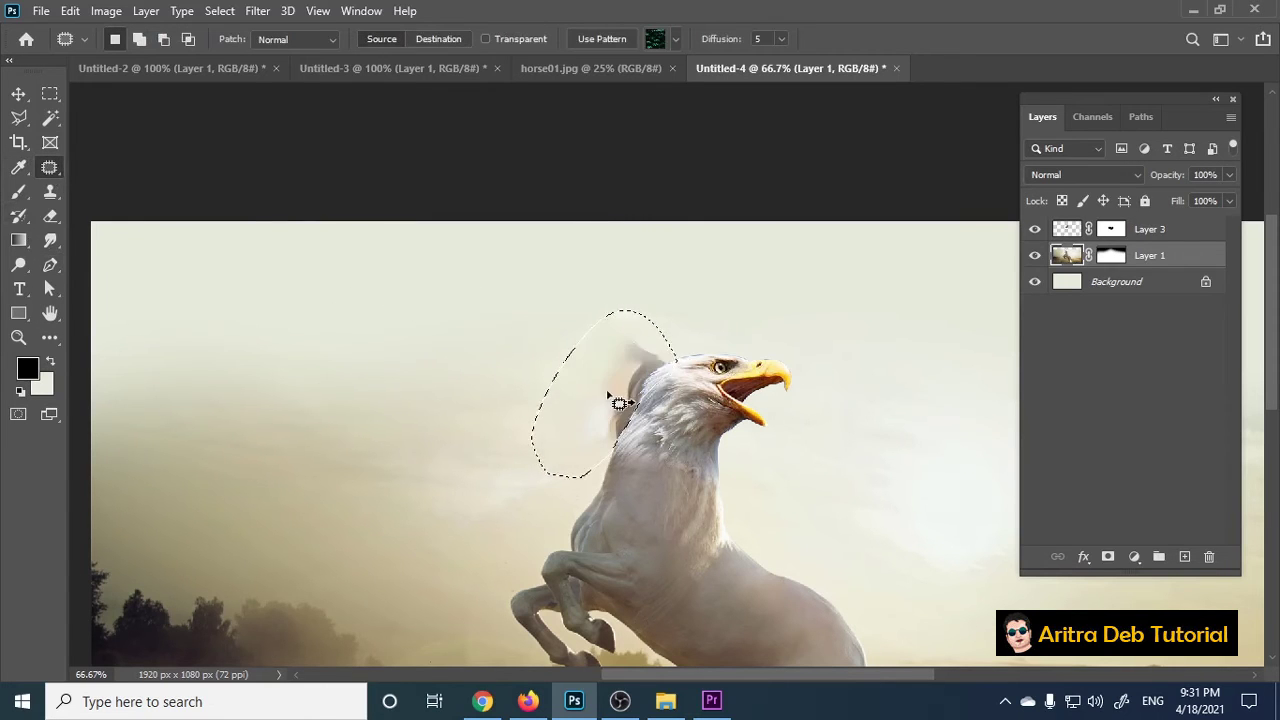
drag(588, 410, 317, 450)
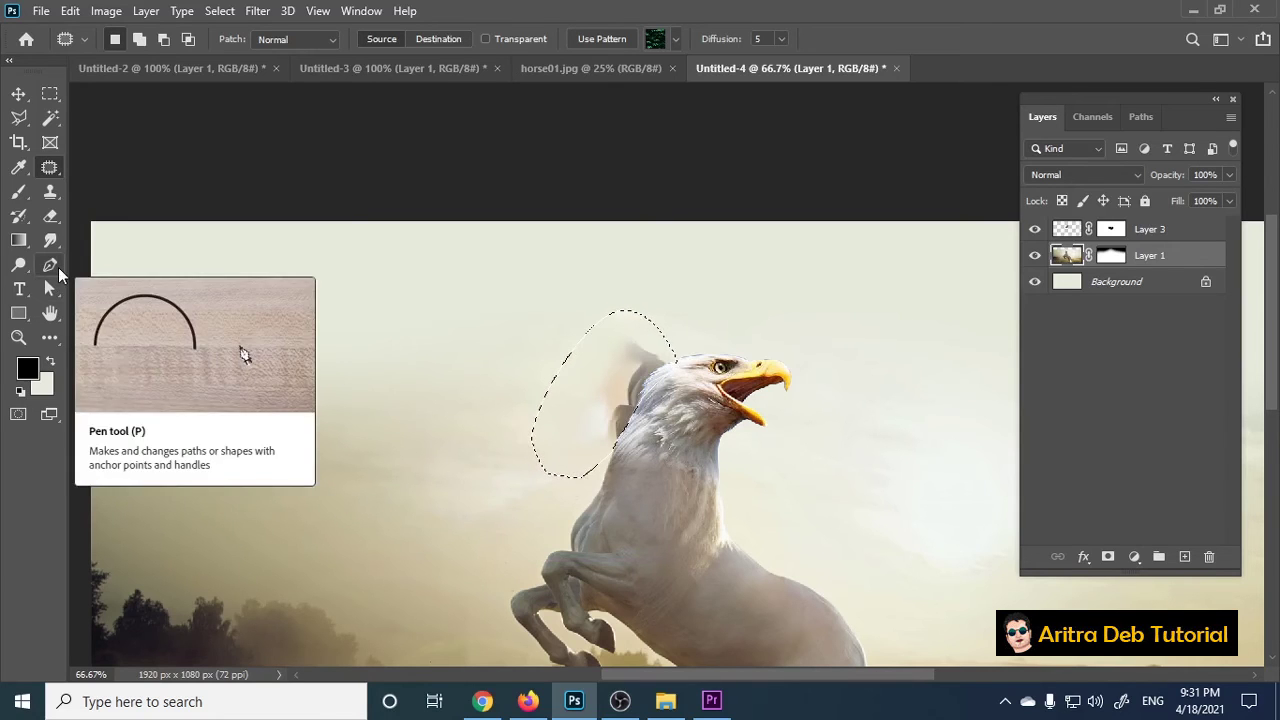
click(120, 248)
Step: Clone-stamp sky over the grey smear beside the neck and pan to show the whole horse
click(47, 195)
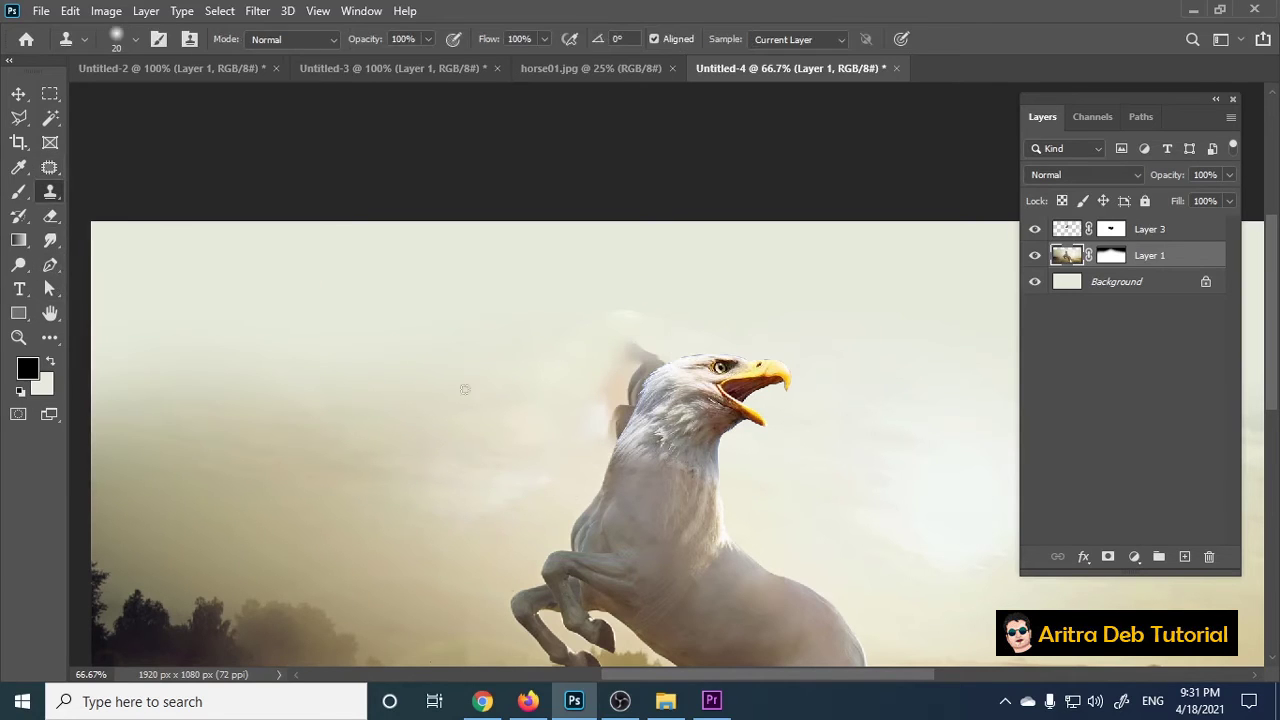
key(bracketright)
key(bracketright)
key(bracketright)
key(bracketright)
key(bracketright)
key(bracketright)
key(bracketright)
key(bracketright)
key(bracketright)
key(bracketright)
drag(630, 397, 640, 371)
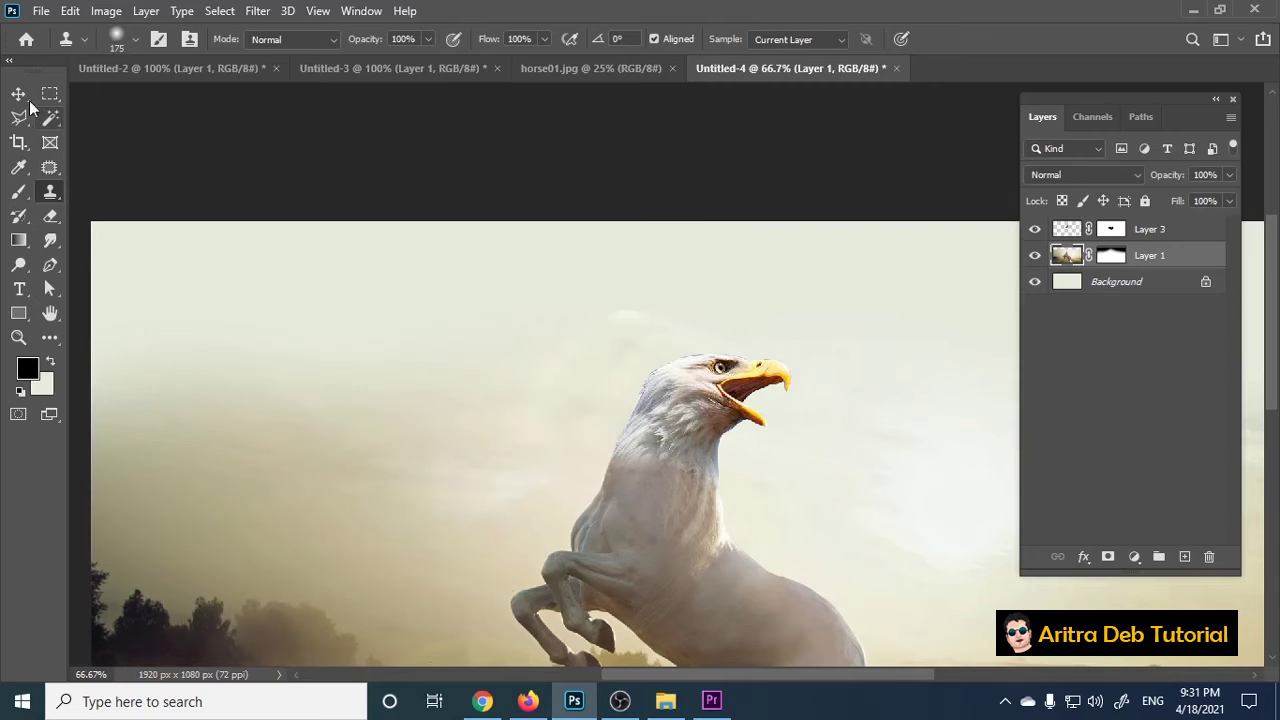
key(v)
mouse_move(629, 506)
mouse_down()
mouse_move(551, 326)
mouse_move(498, 363)
mouse_up()
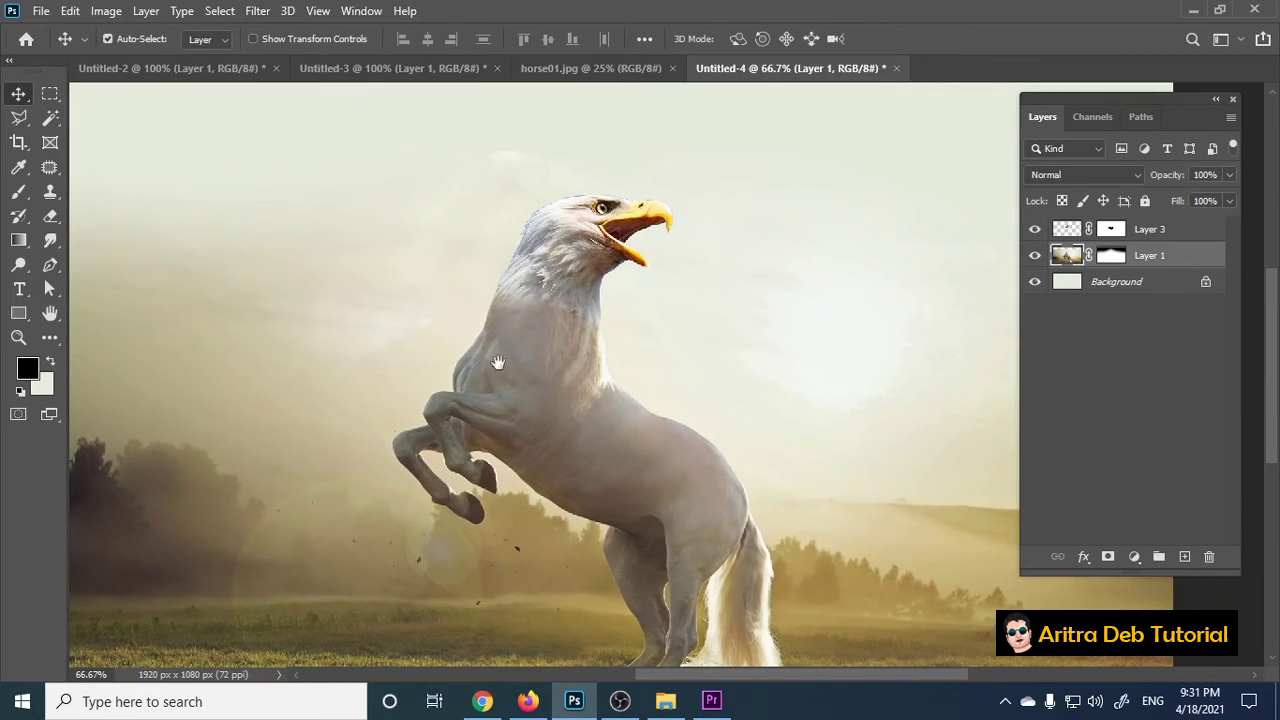
Step: Apply Levels to Layer 3 with input values 21, 1.00 and 239 to boost the eagle head's contrast
click(540, 250)
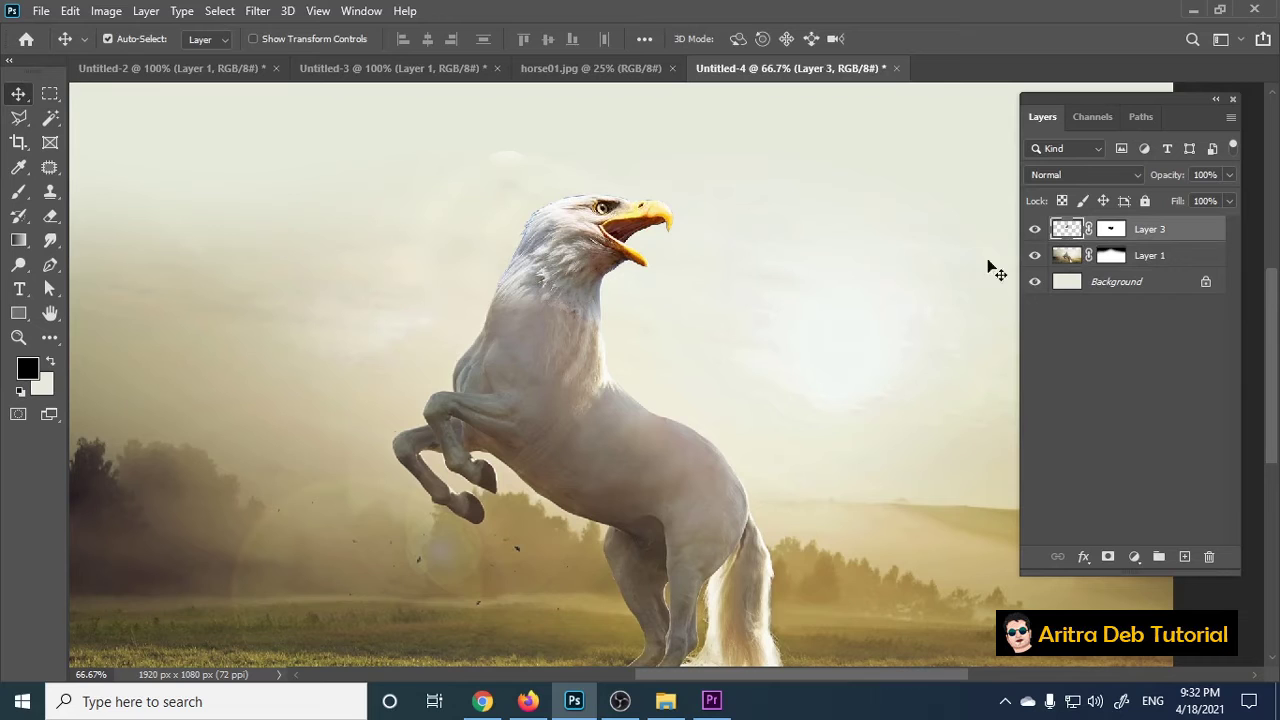
click(106, 10)
mouse_move(135, 59)
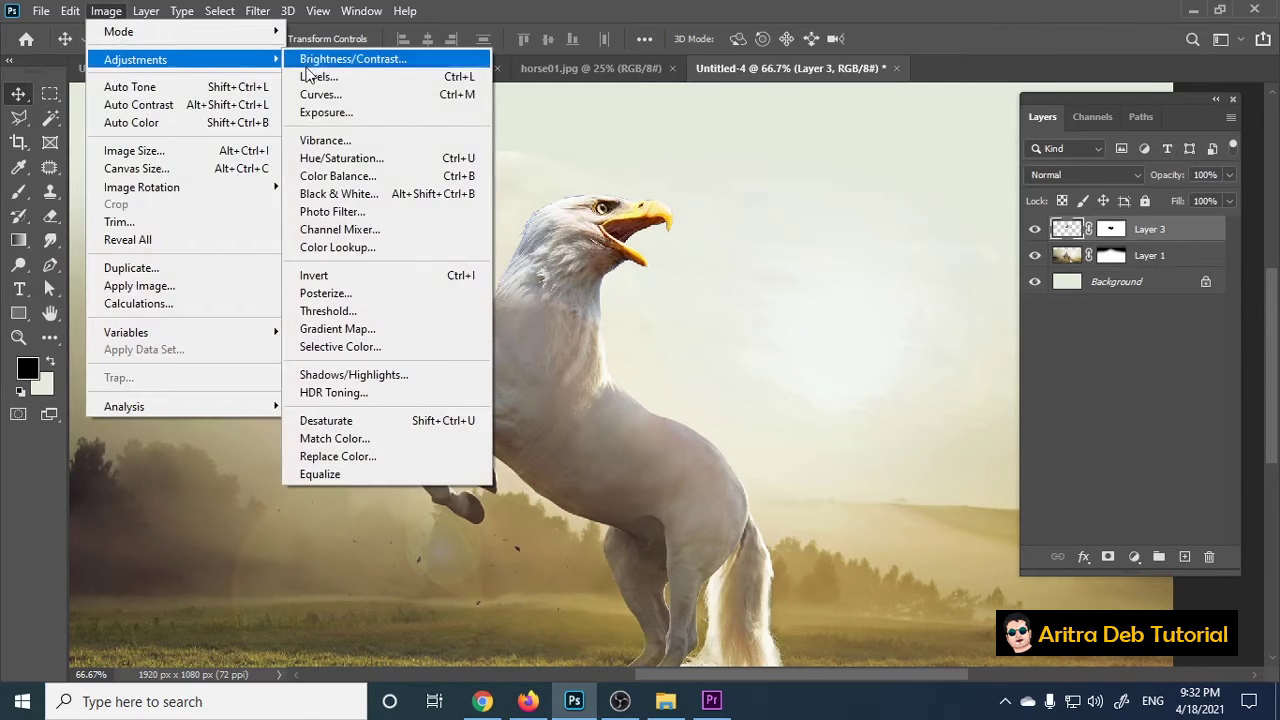
click(322, 80)
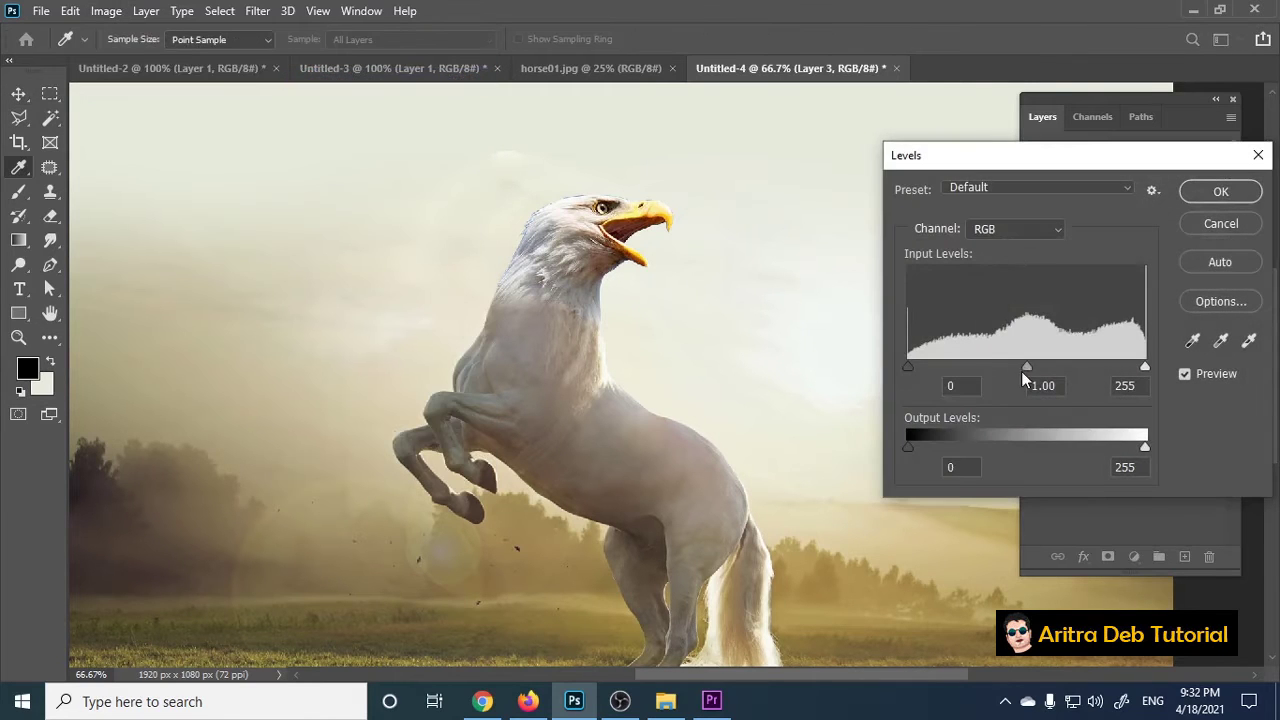
drag(1037, 367, 1043, 367)
drag(1143, 368, 1130, 367)
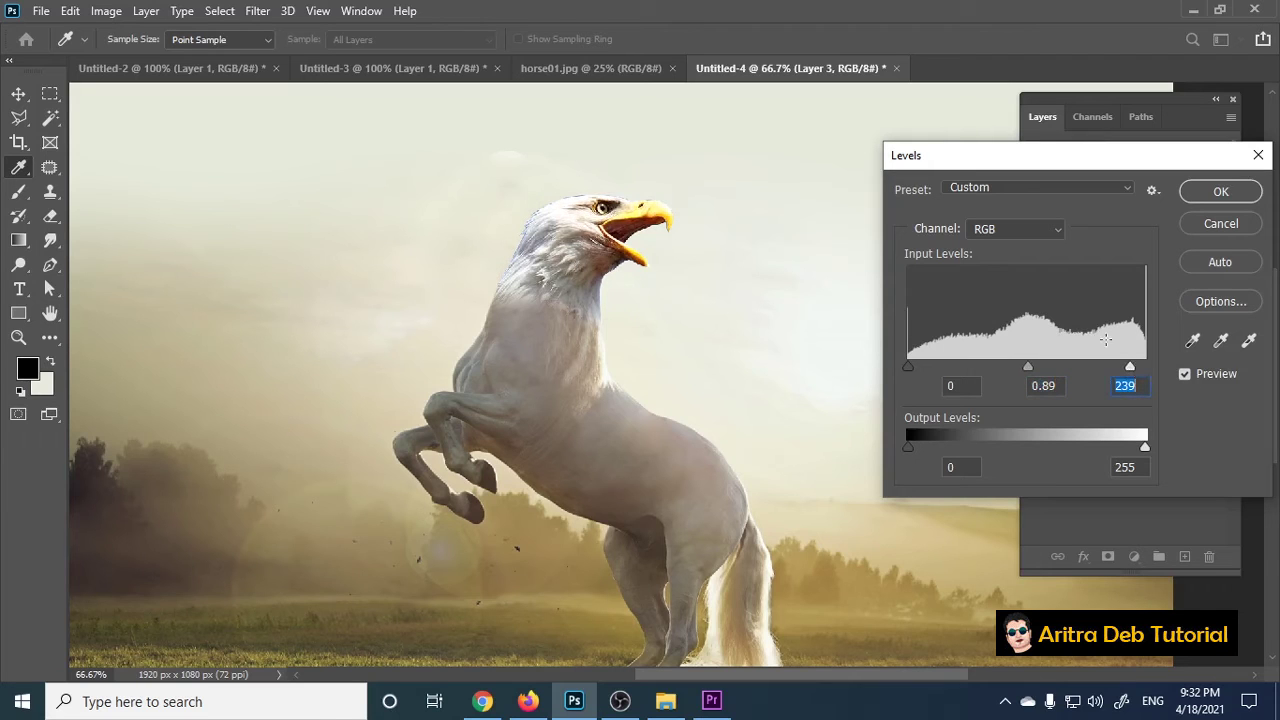
drag(920, 367, 928, 367)
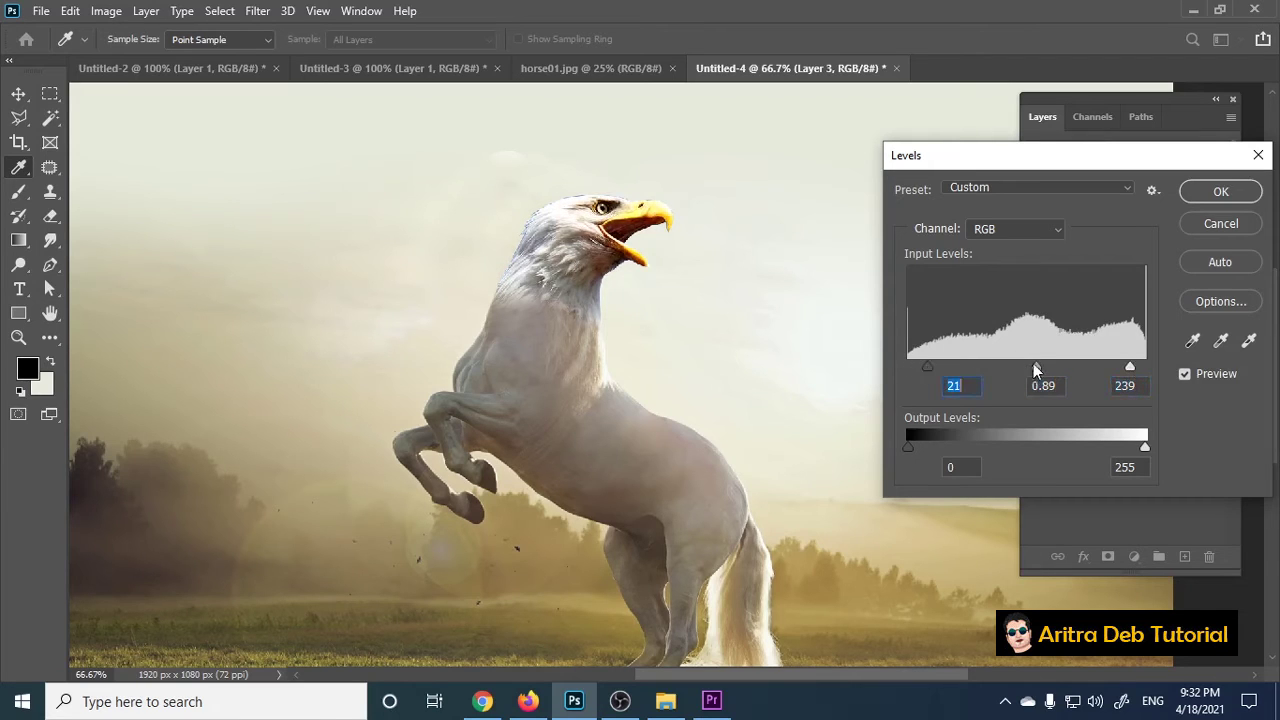
drag(1025, 368, 1023, 368)
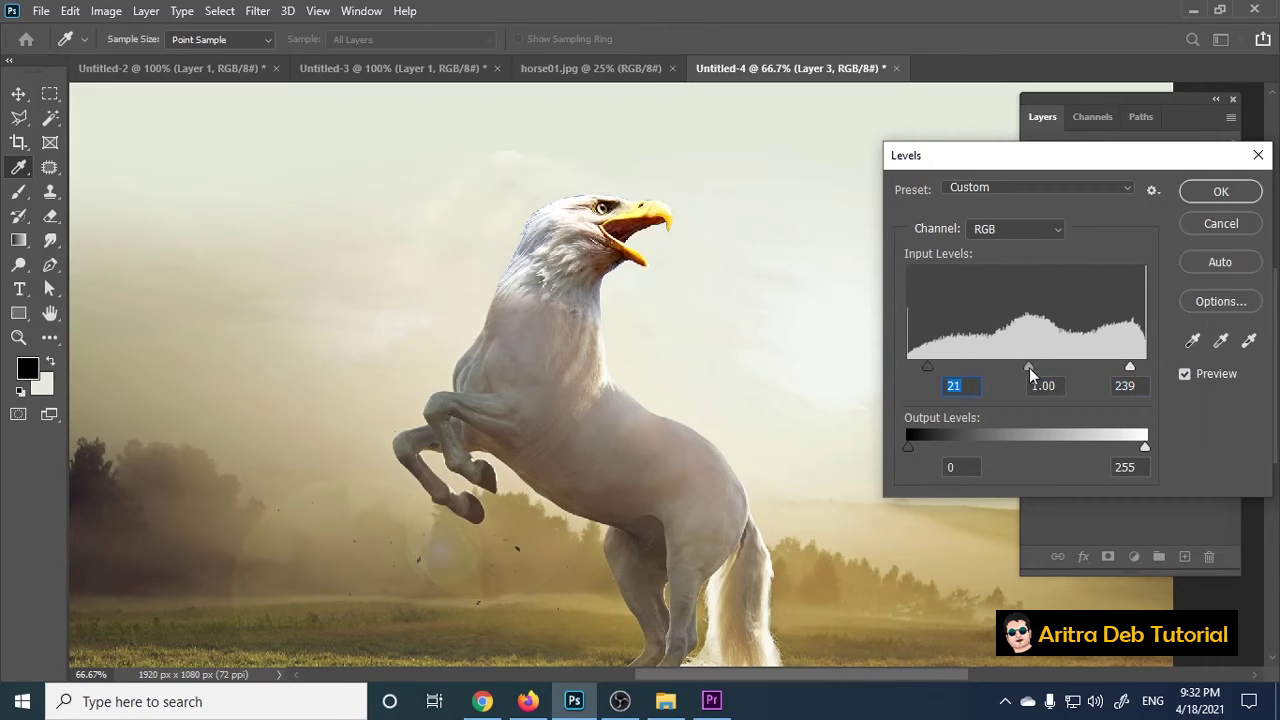
click(1219, 193)
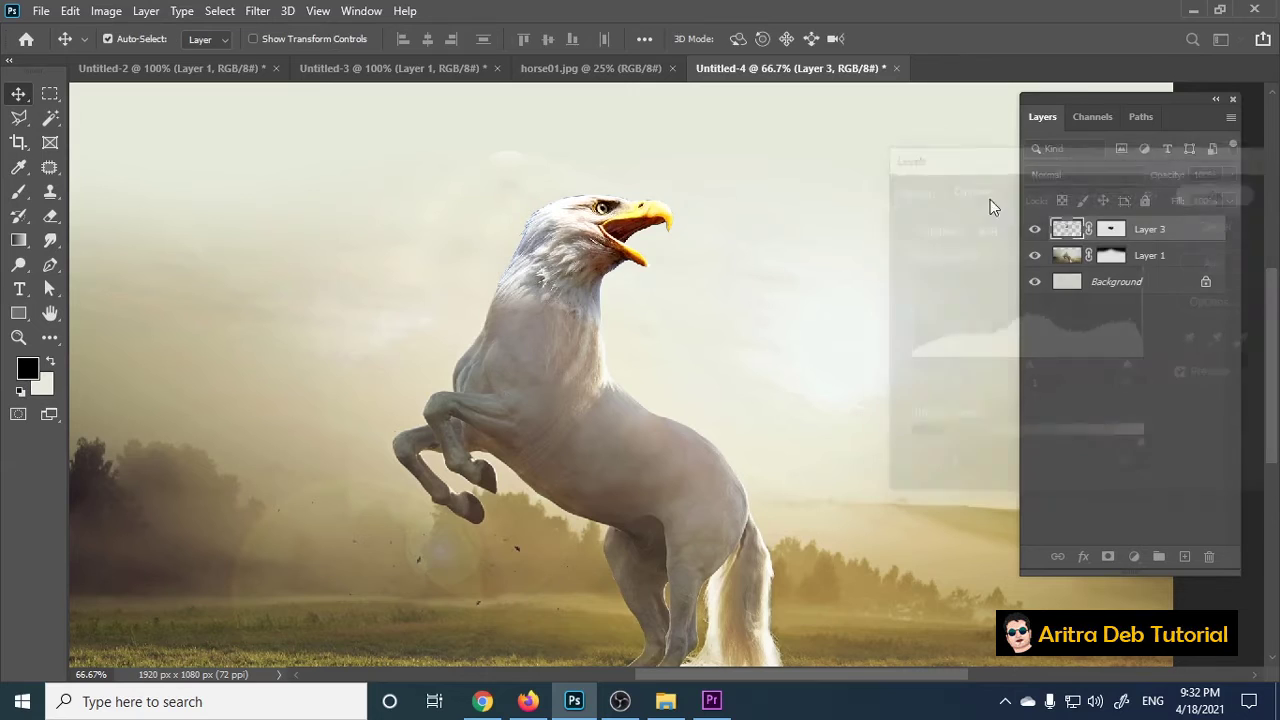
Step: Warm the eagle head's midtones with a Color Balance of +9, -21, -47
click(97, 18)
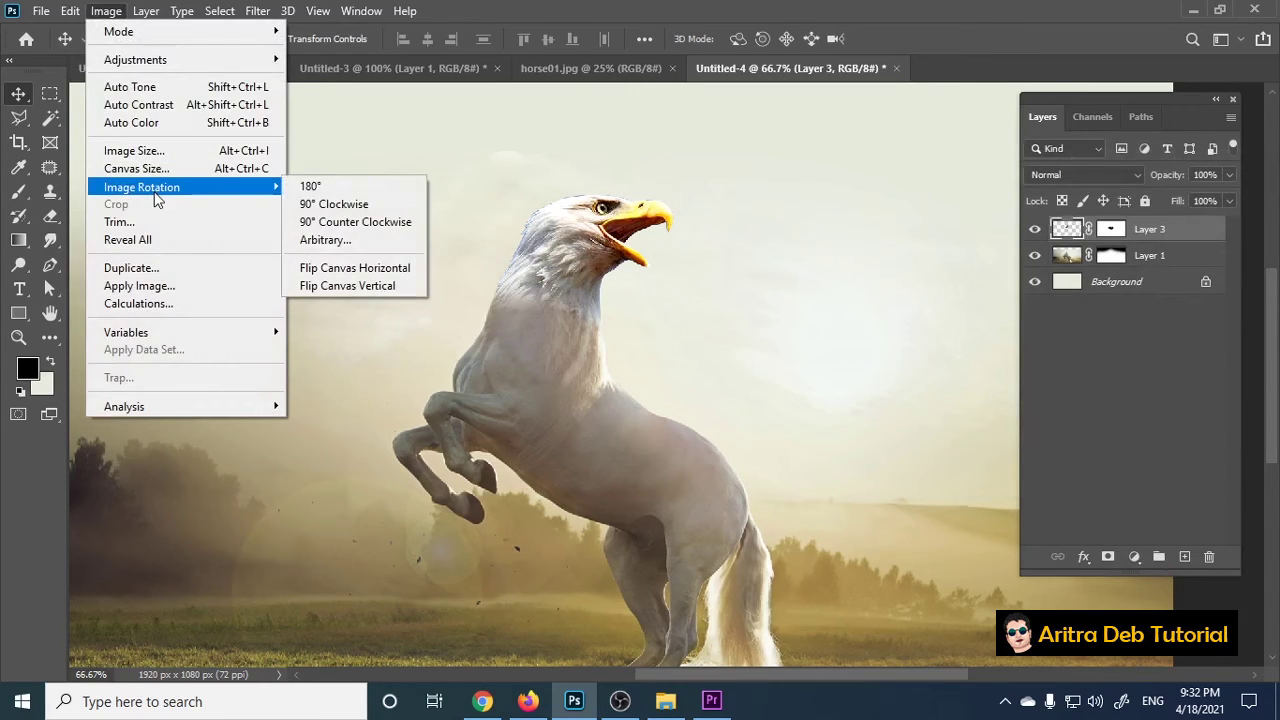
mouse_move(135, 59)
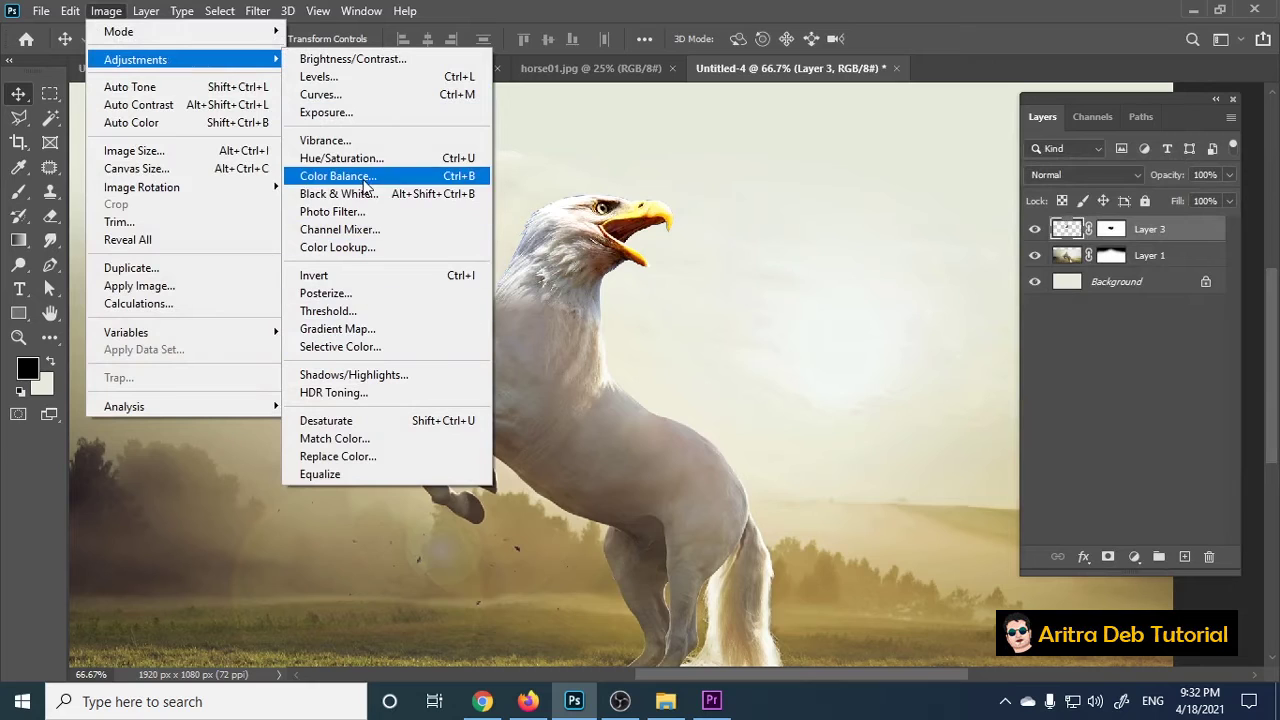
click(338, 176)
mouse_move(896, 264)
mouse_down()
mouse_move(854, 291)
mouse_move(877, 268)
mouse_up()
click(877, 268)
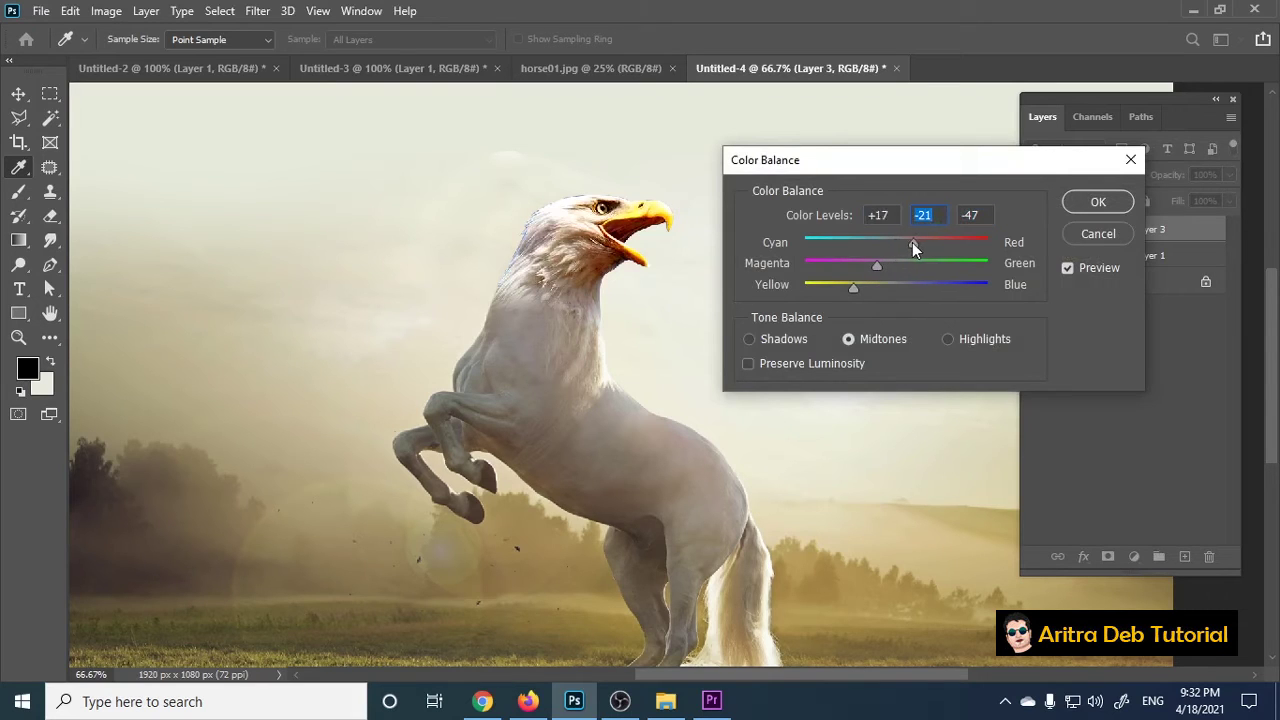
click(1098, 201)
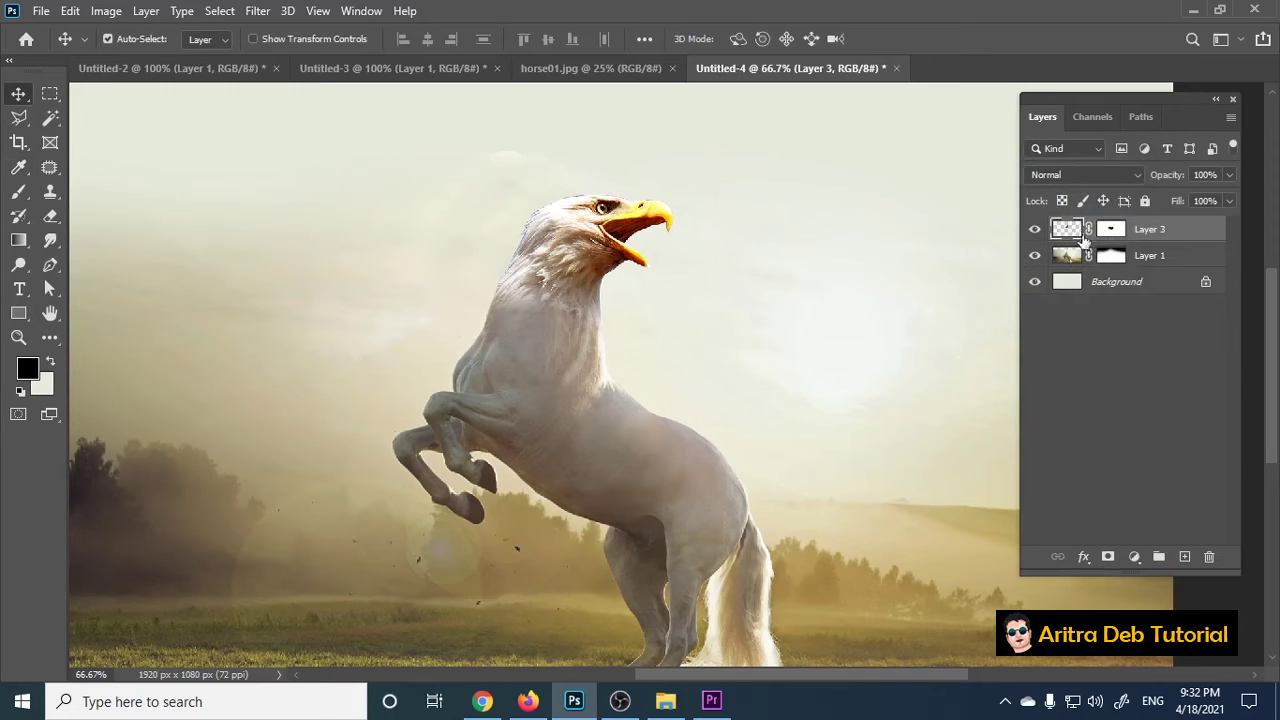
click(1110, 229)
Step: Paint Layer 3's mask with a 500-size brush to soften the neck blend, then zoom out
click(18, 192)
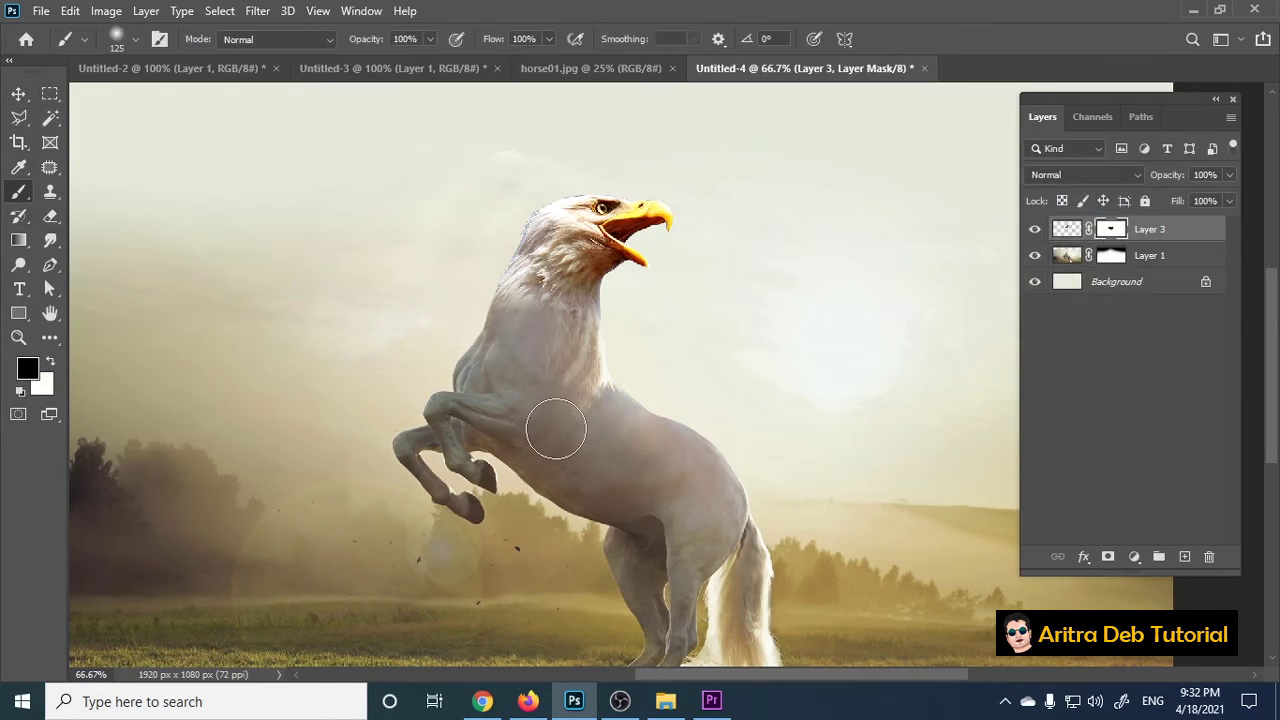
key(bracketright)
key(bracketright)
key(bracketright)
key(bracketright)
key(bracketright)
key(bracketright)
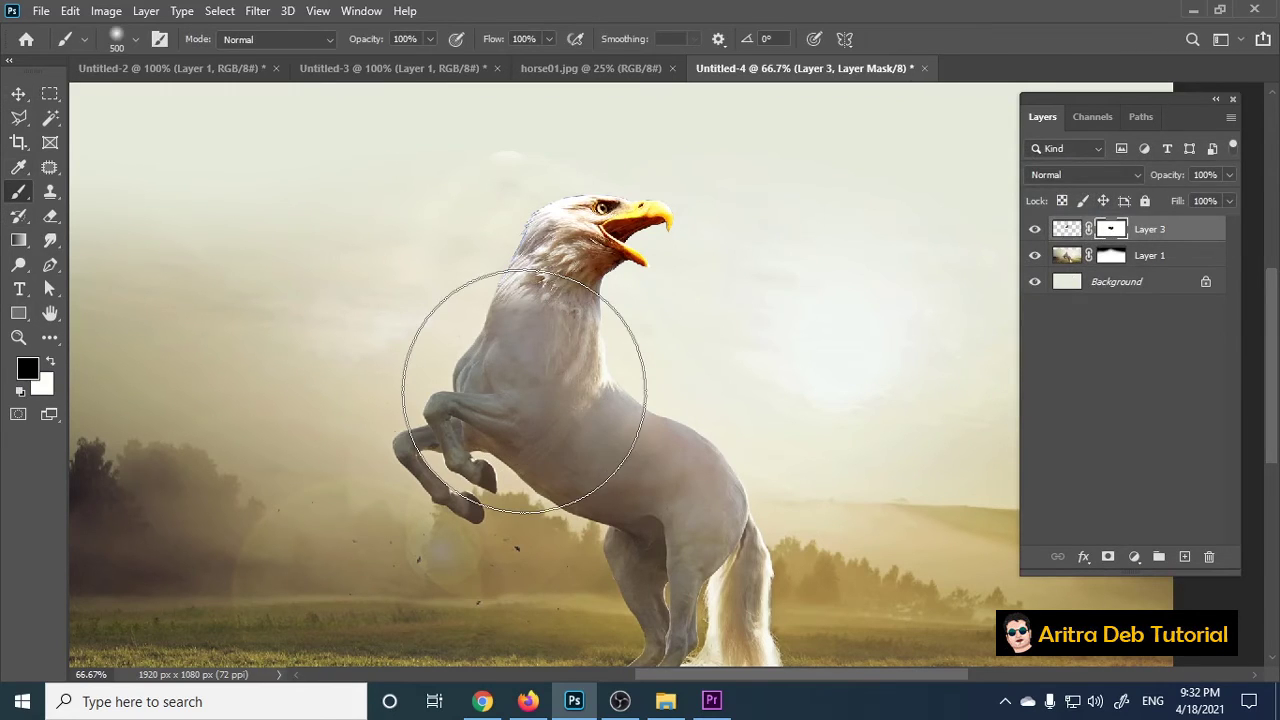
click(18, 93)
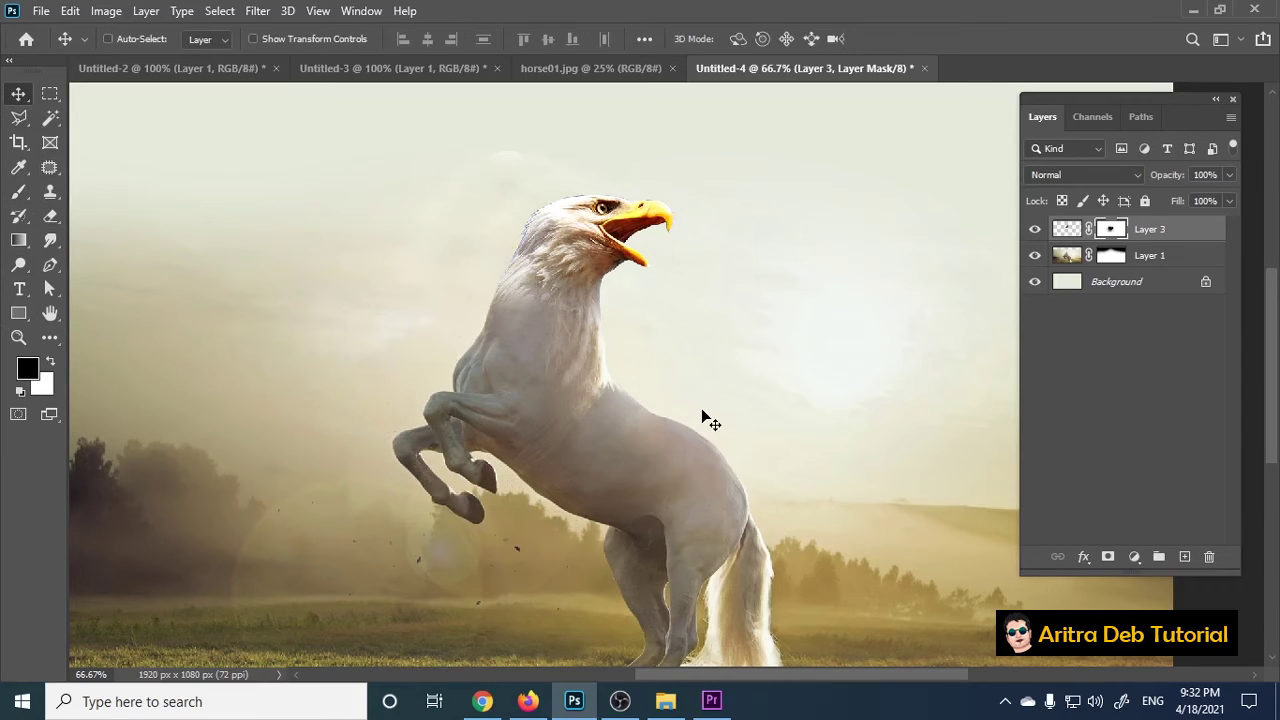
key(ctrl+minus)
key(ctrl+minus)
key(ctrl+plus)
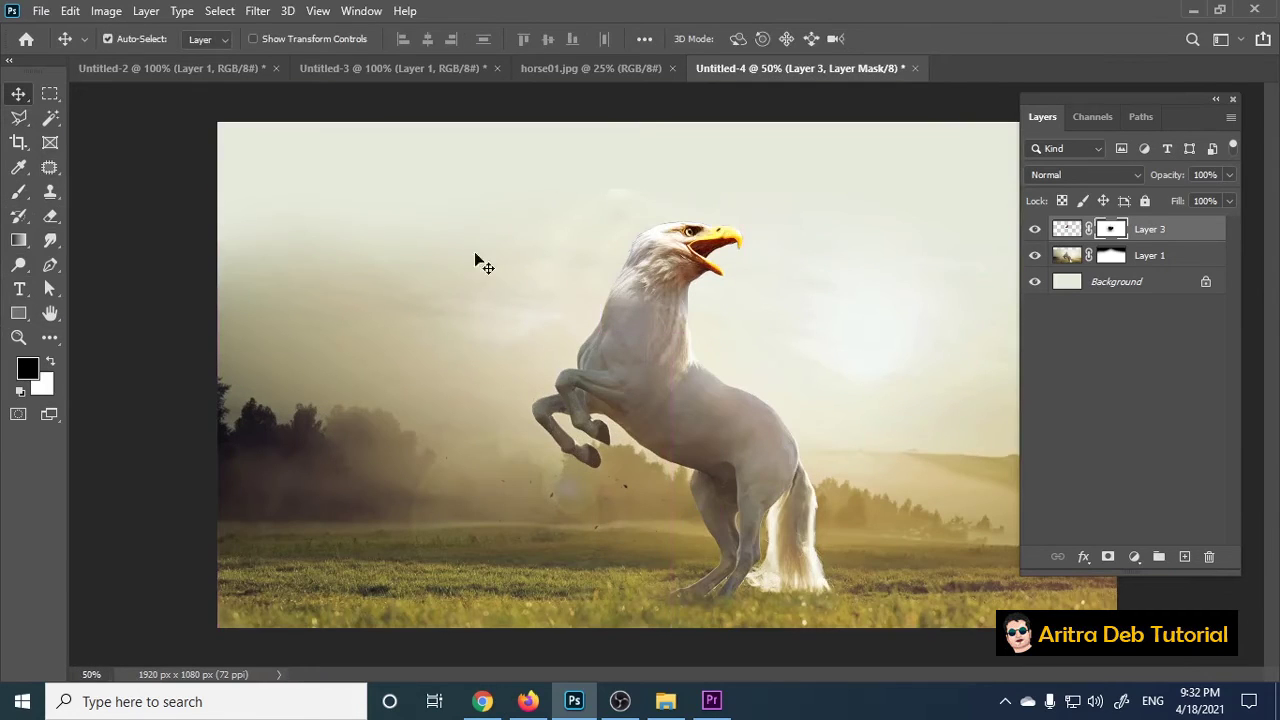
Step: Cut Jupiter from its white background in Untitled-3 and place it as Layer 4 beneath Layer 3
click(425, 70)
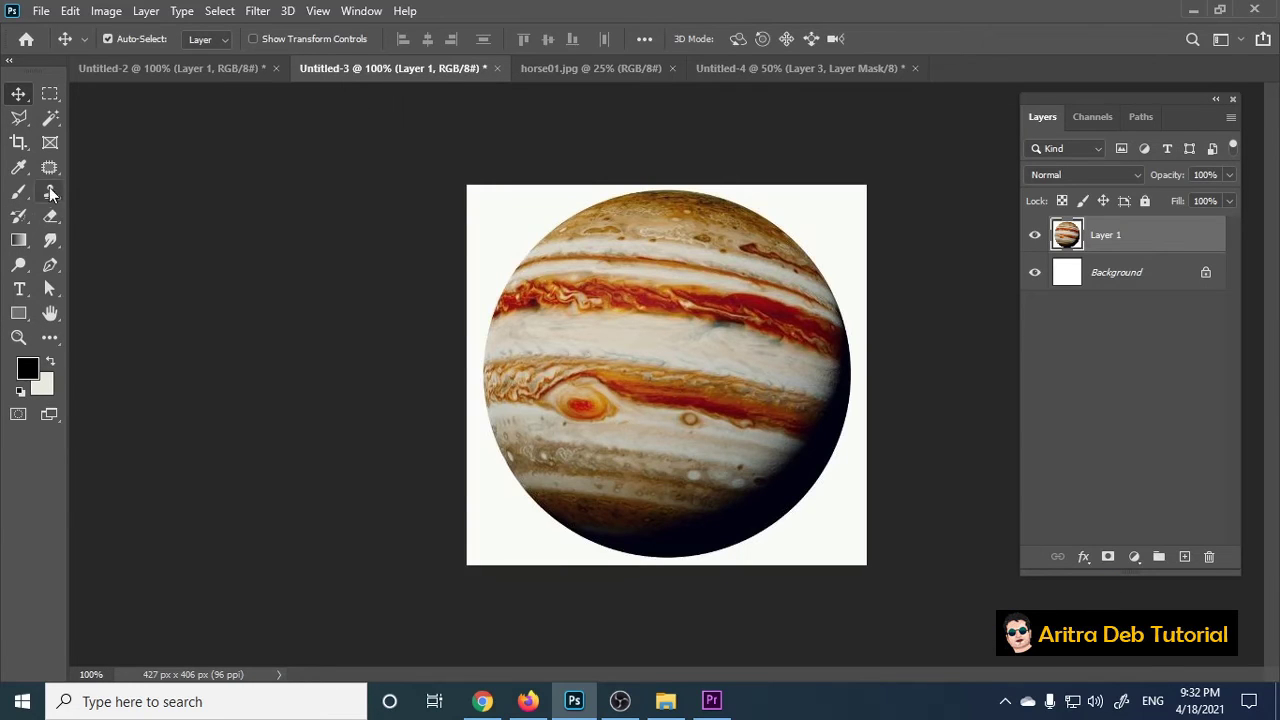
click(48, 120)
click(502, 268)
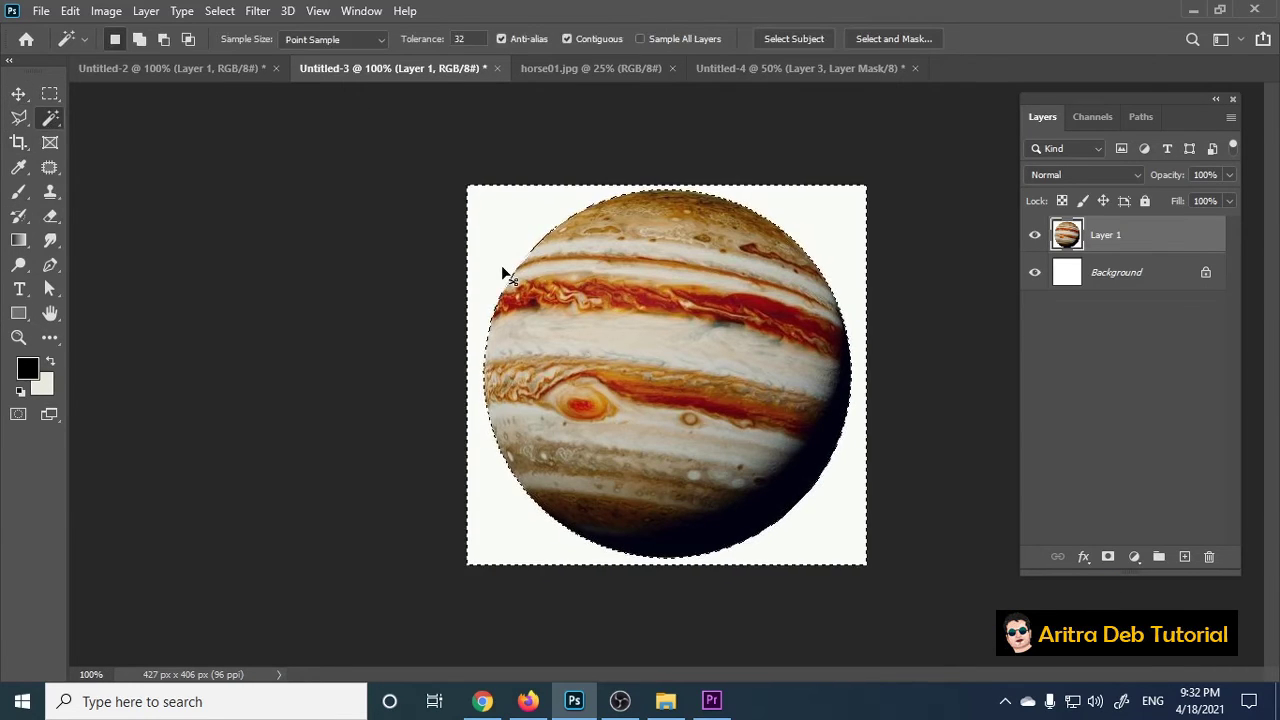
click(18, 94)
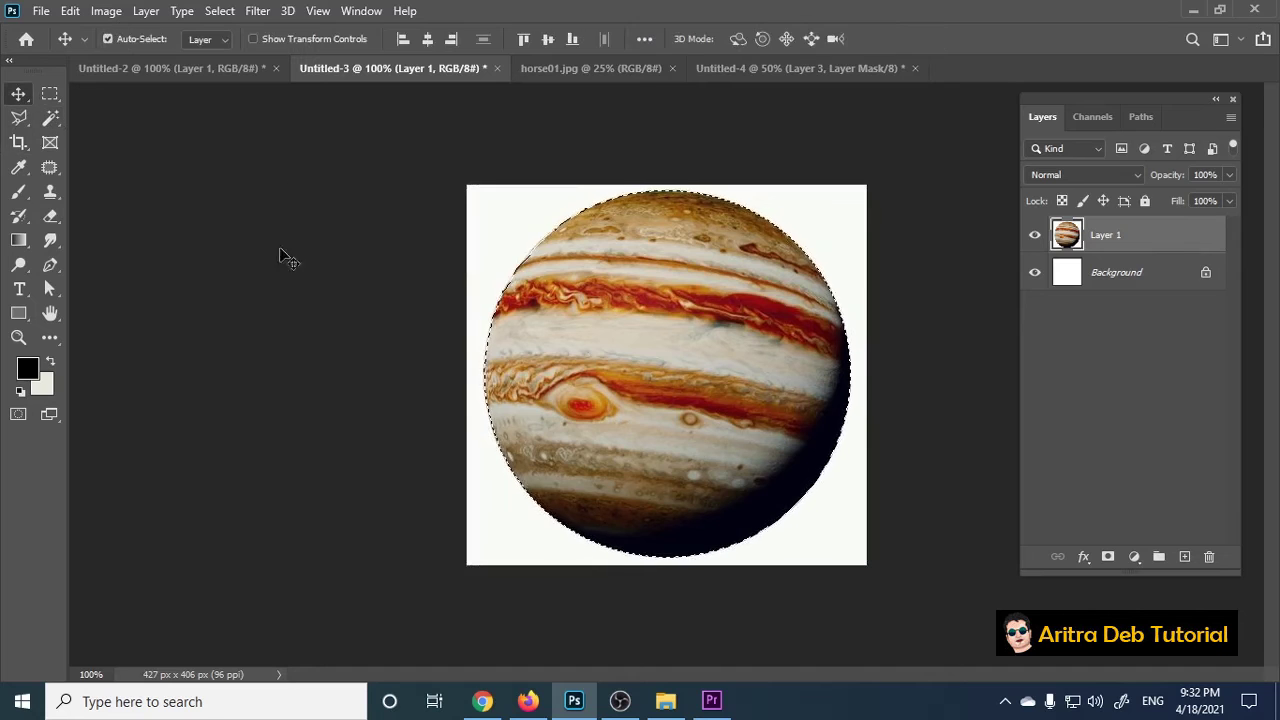
mouse_move(673, 303)
mouse_down()
mouse_move(694, 313)
mouse_move(666, 196)
mouse_move(662, 207)
mouse_up()
drag(1152, 228, 1155, 262)
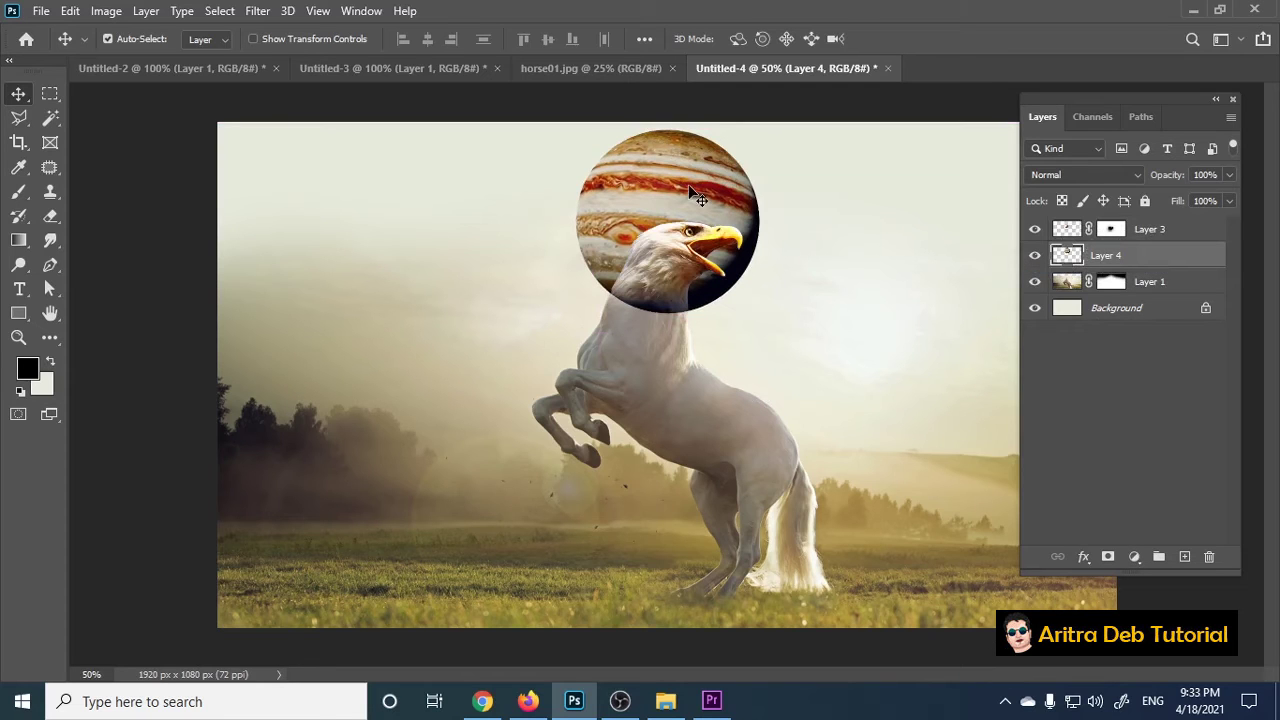
Step: Scale Jupiter to 205.6% and shift it right to centre it behind the horse
key(ctrl+t)
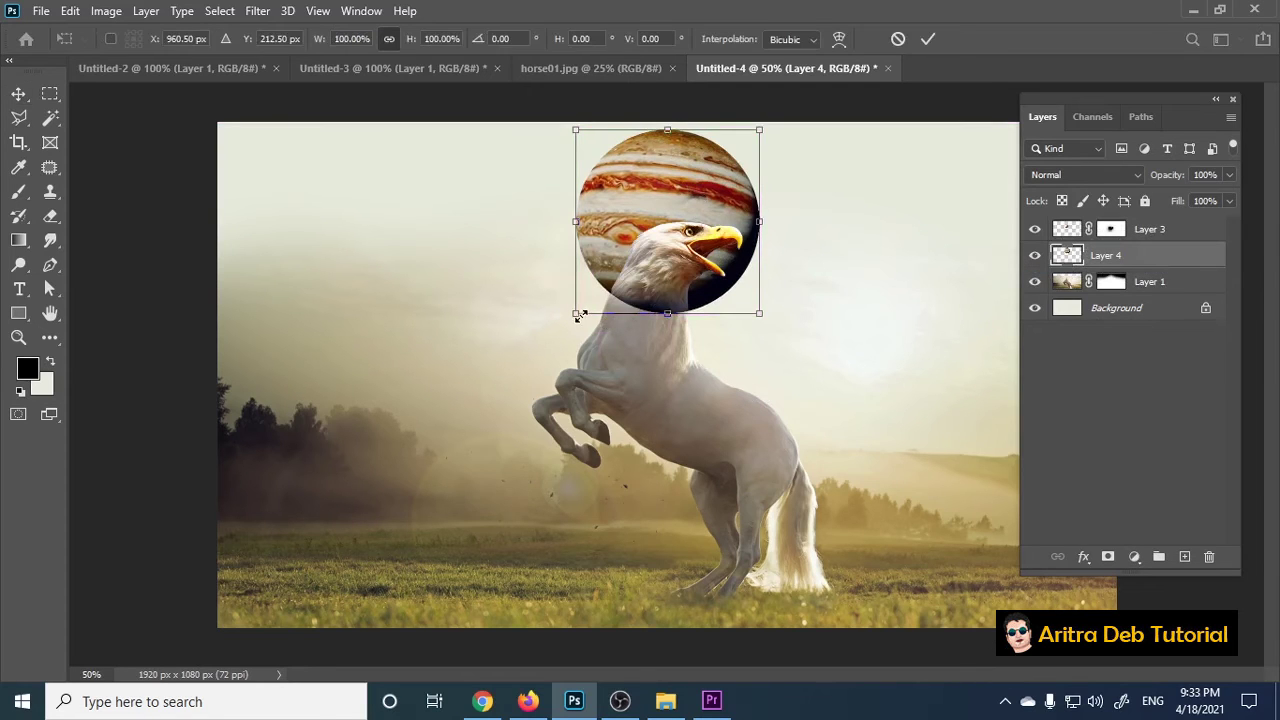
drag(577, 315, 440, 566)
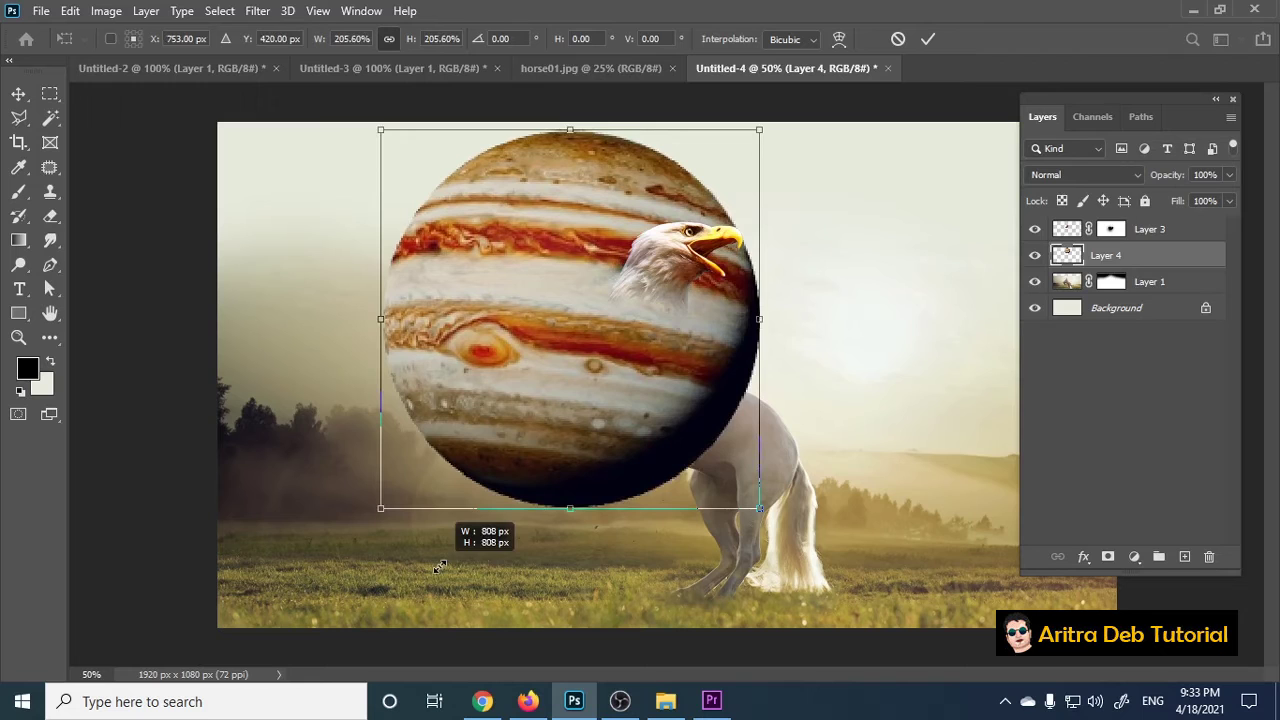
drag(592, 491, 697, 483)
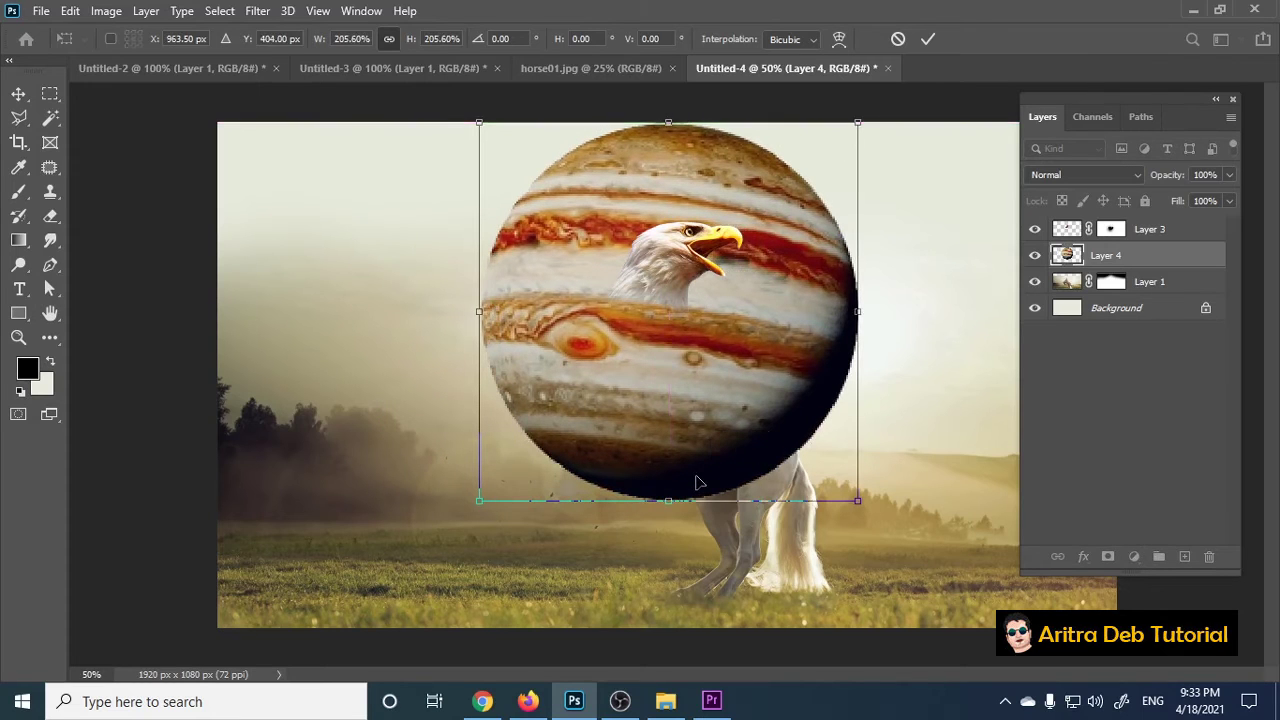
key(Return)
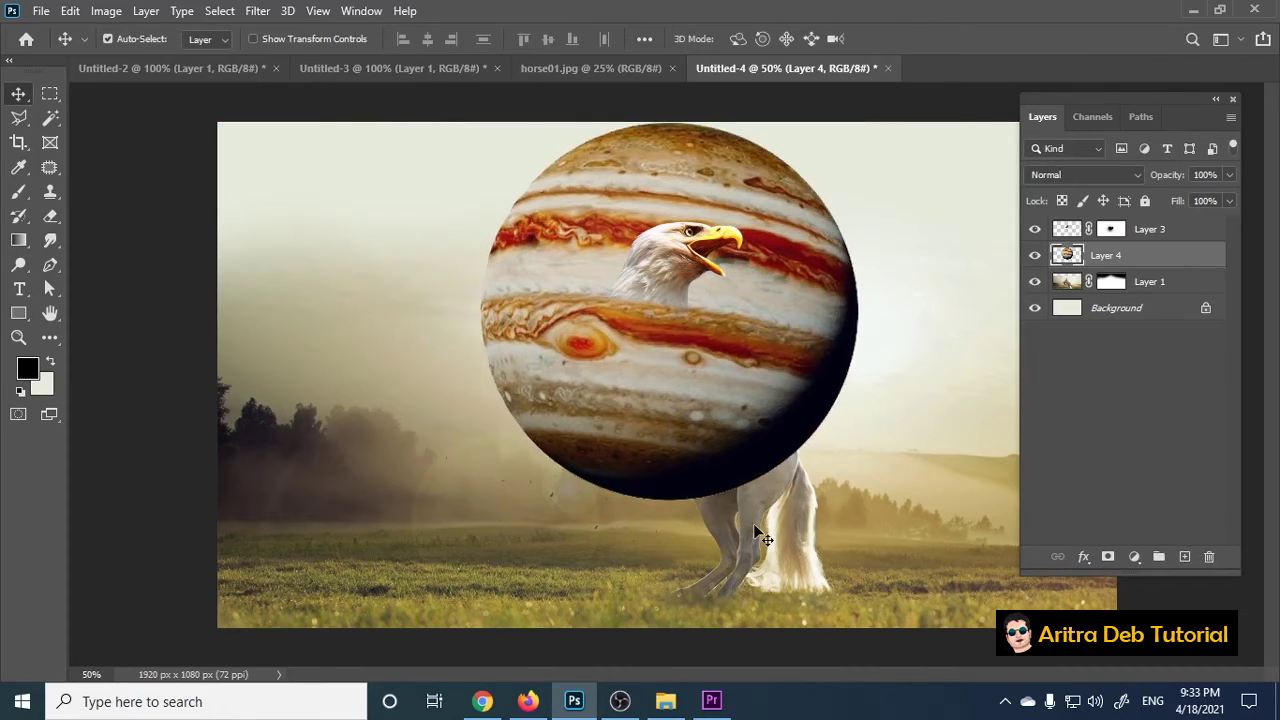
Step: Lower Jupiter's layer fill to 53% and zoom in on the eagle's head
click(1229, 207)
drag(1206, 229, 1187, 222)
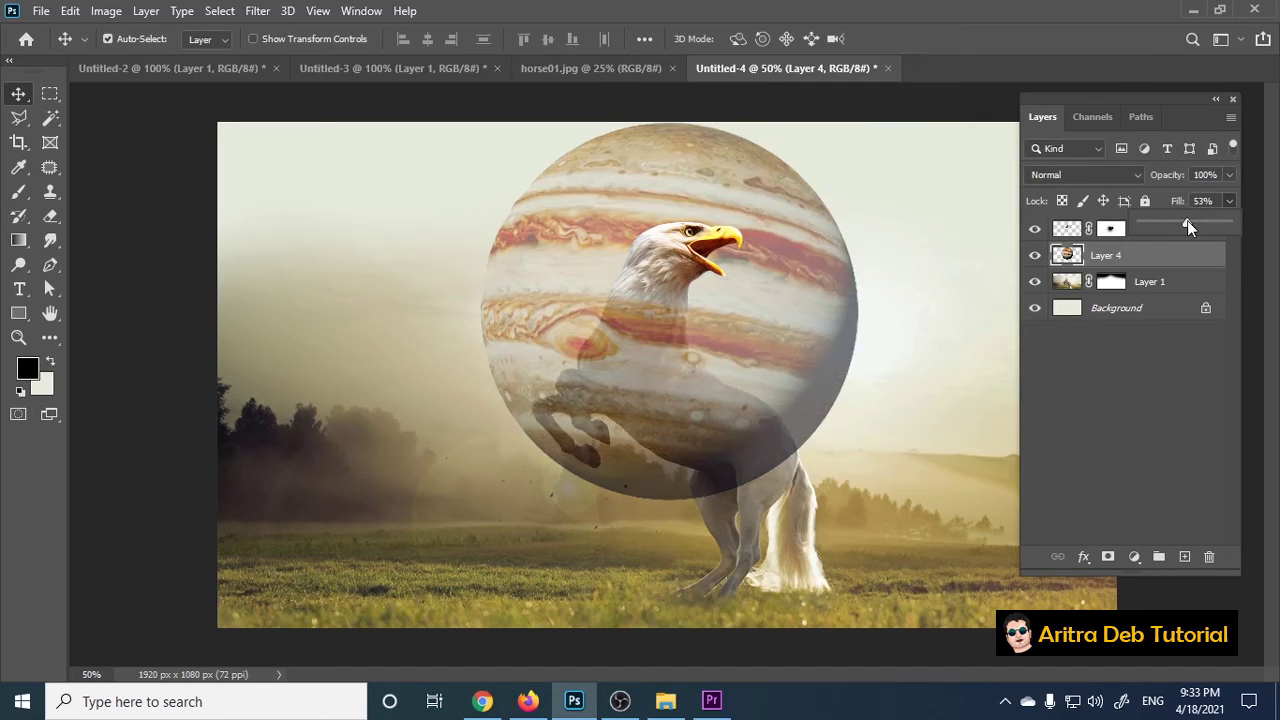
click(834, 330)
key(ctrl+plus)
key(ctrl+plus)
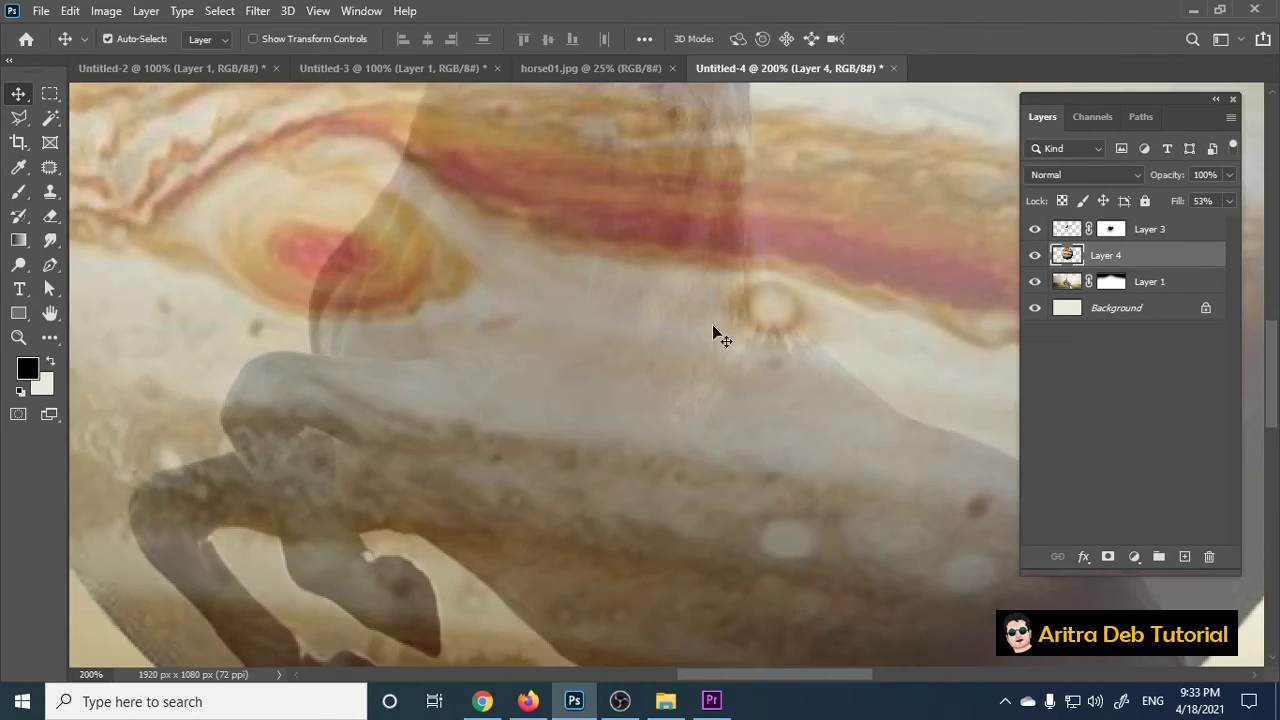
drag(683, 479, 668, 517)
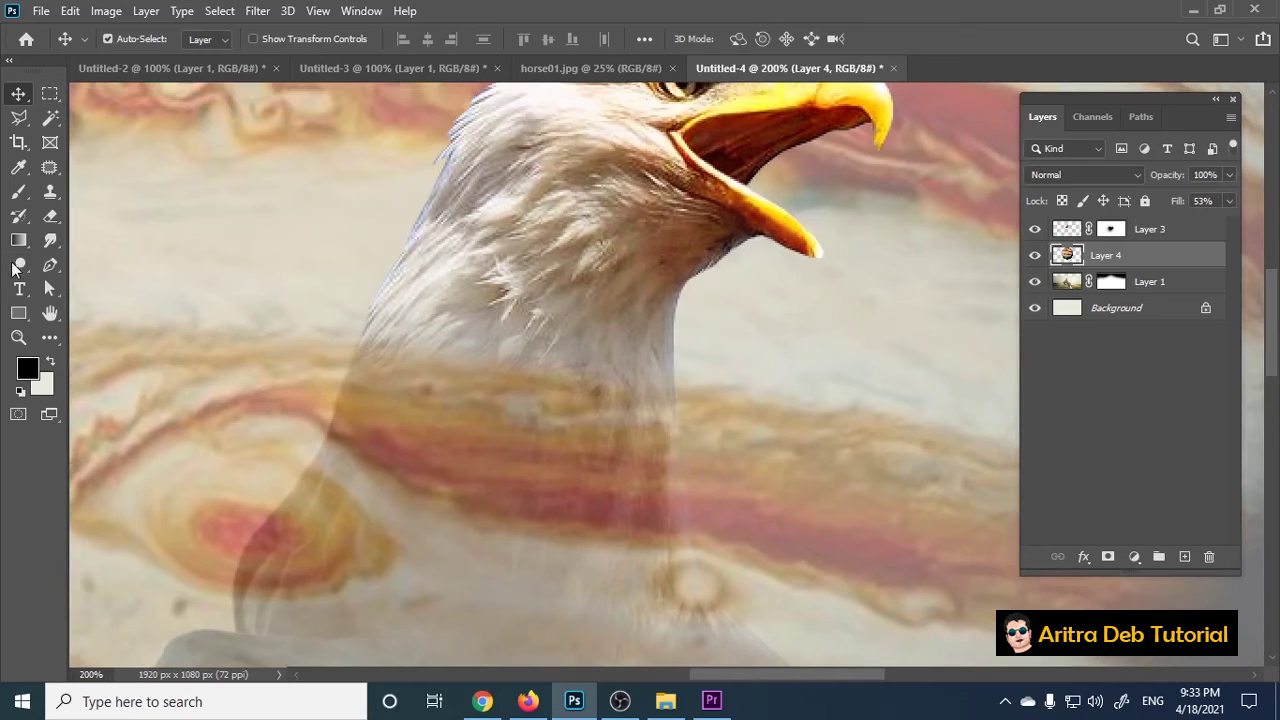
Step: Start a Pen path at the eagle's neck and trace it down the chest and along the body
click(50, 266)
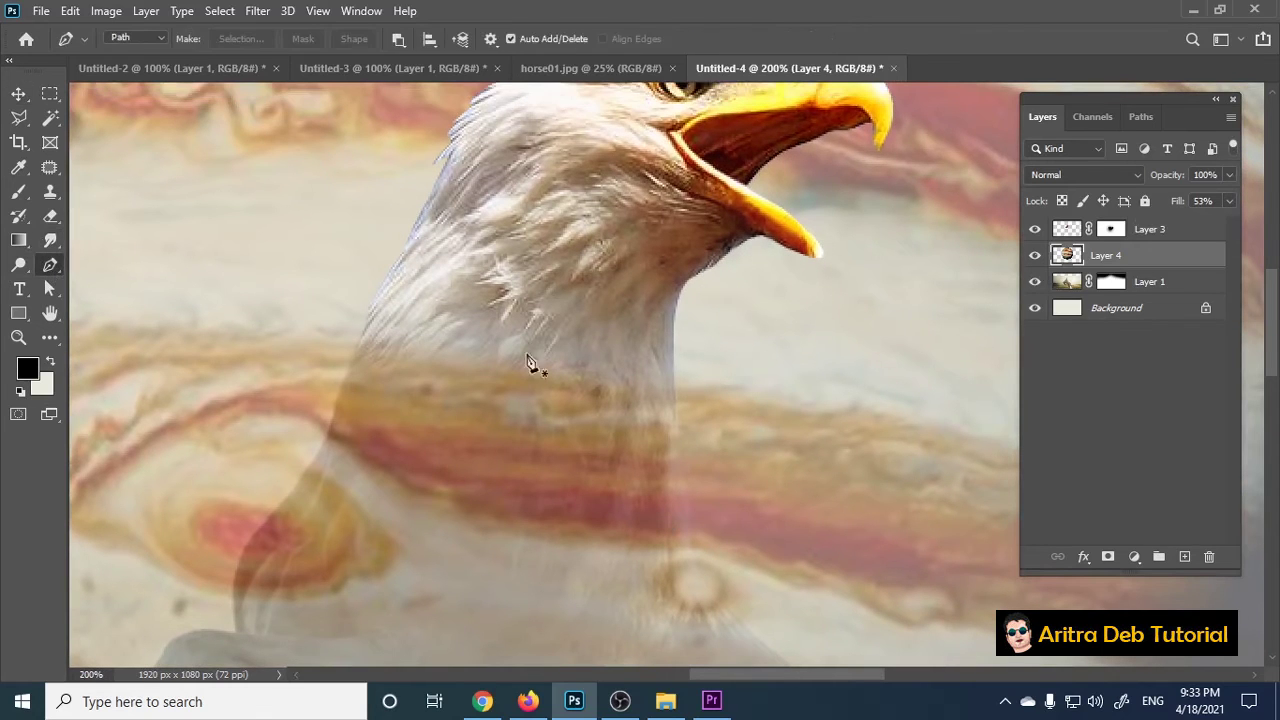
click(709, 266)
drag(679, 297, 671, 326)
click(676, 400)
drag(663, 466, 600, 289)
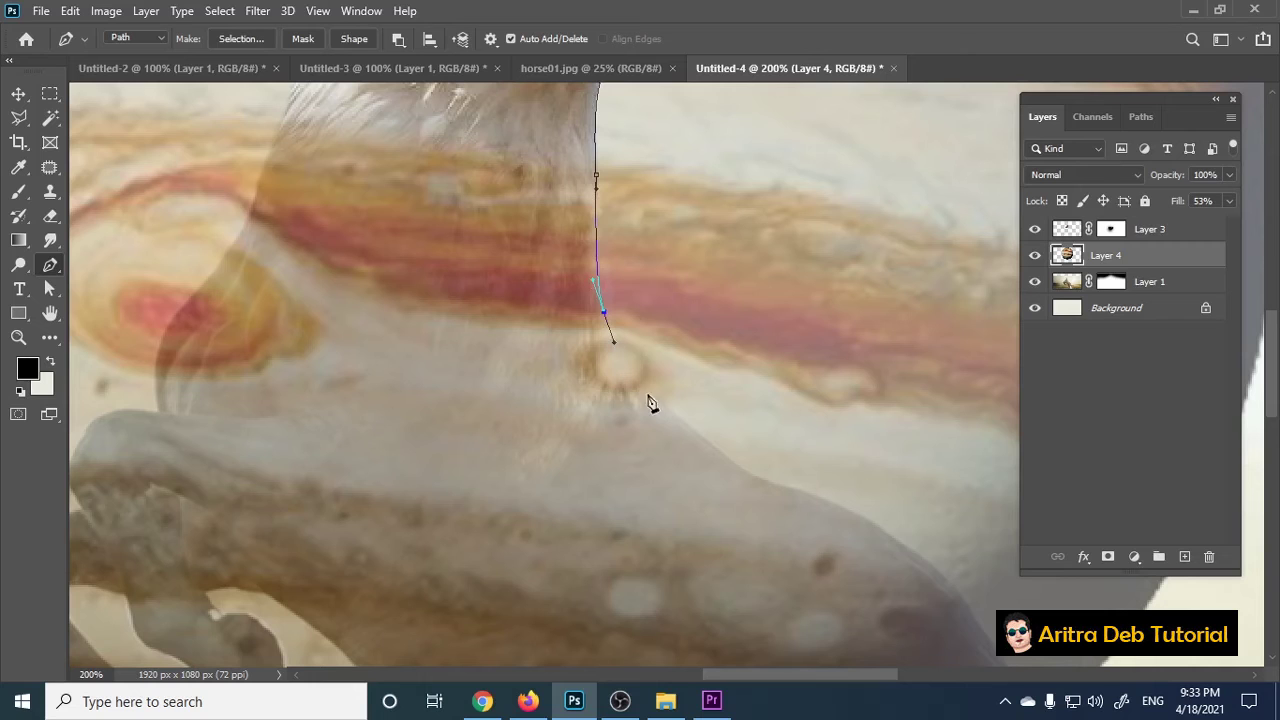
mouse_move(674, 403)
mouse_down()
mouse_move(491, 223)
mouse_move(522, 231)
mouse_up()
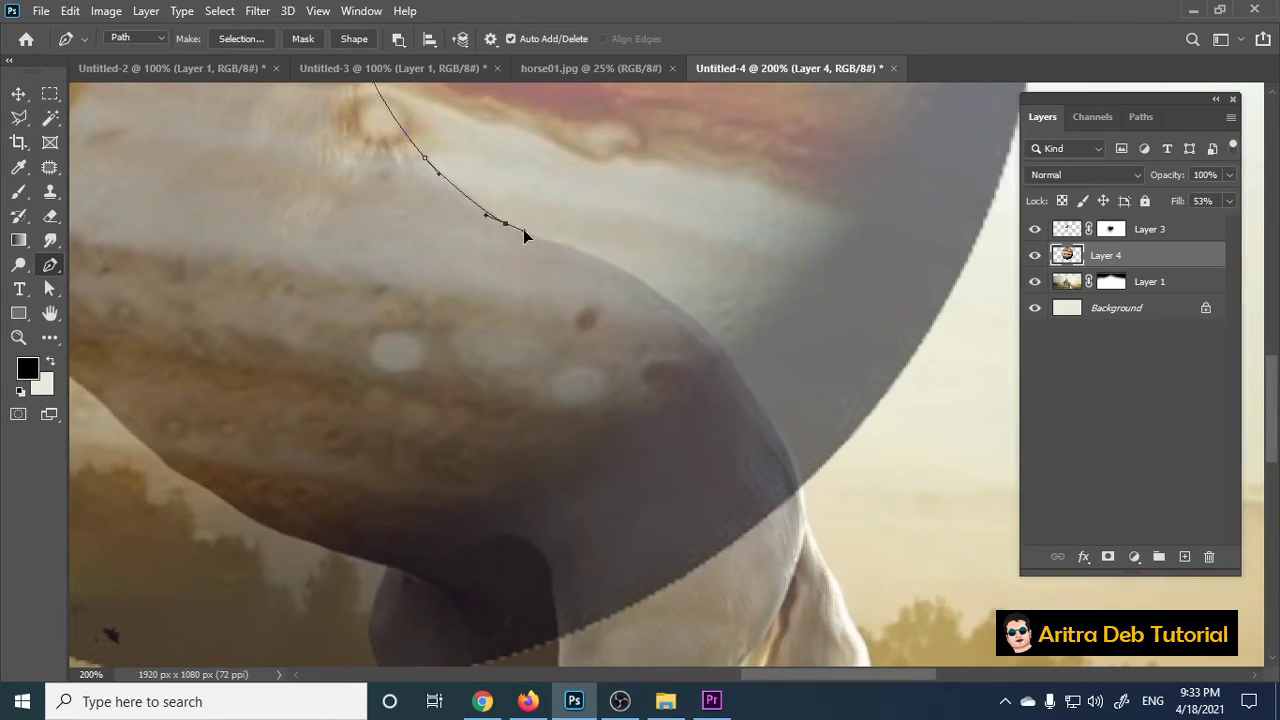
drag(589, 255, 608, 263)
drag(729, 360, 777, 422)
alt+click(729, 360)
Step: Continue the path over the hindquarter and down the hind leg to where it meets the belly
scroll(800, 315, down, 5)
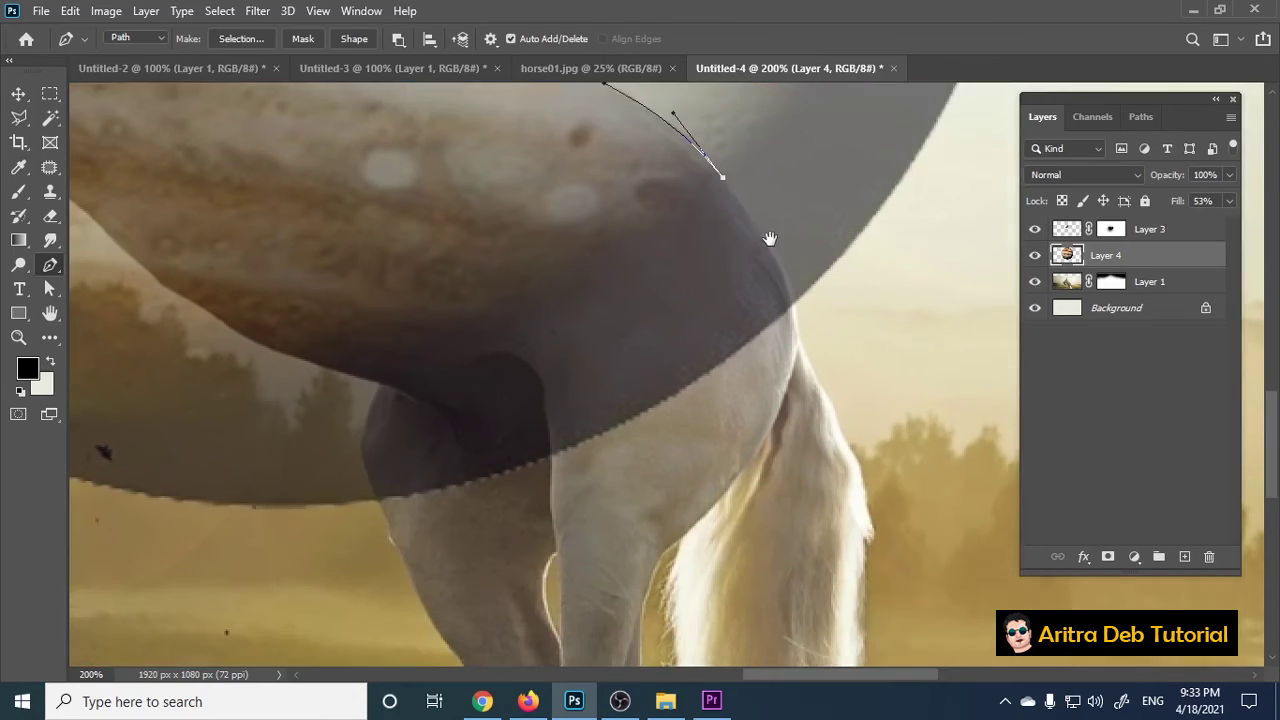
drag(796, 306, 801, 355)
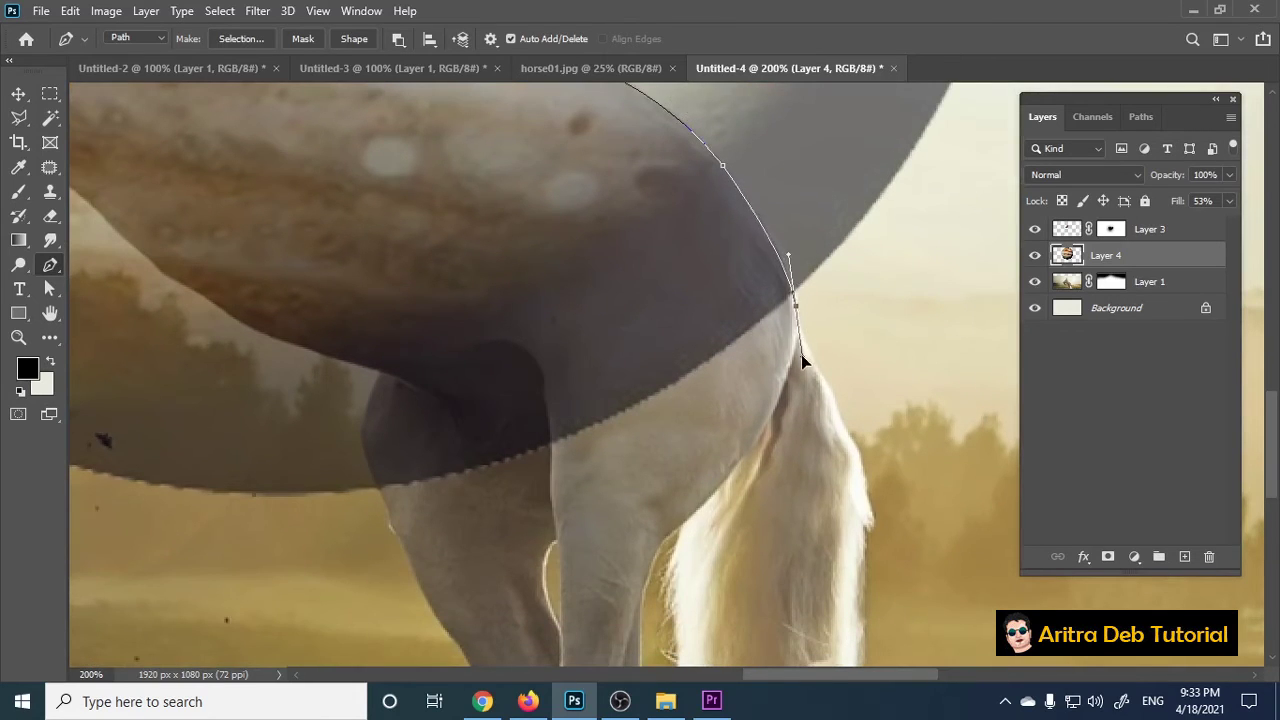
alt+click(796, 306)
click(802, 338)
scroll(830, 300, down, 3)
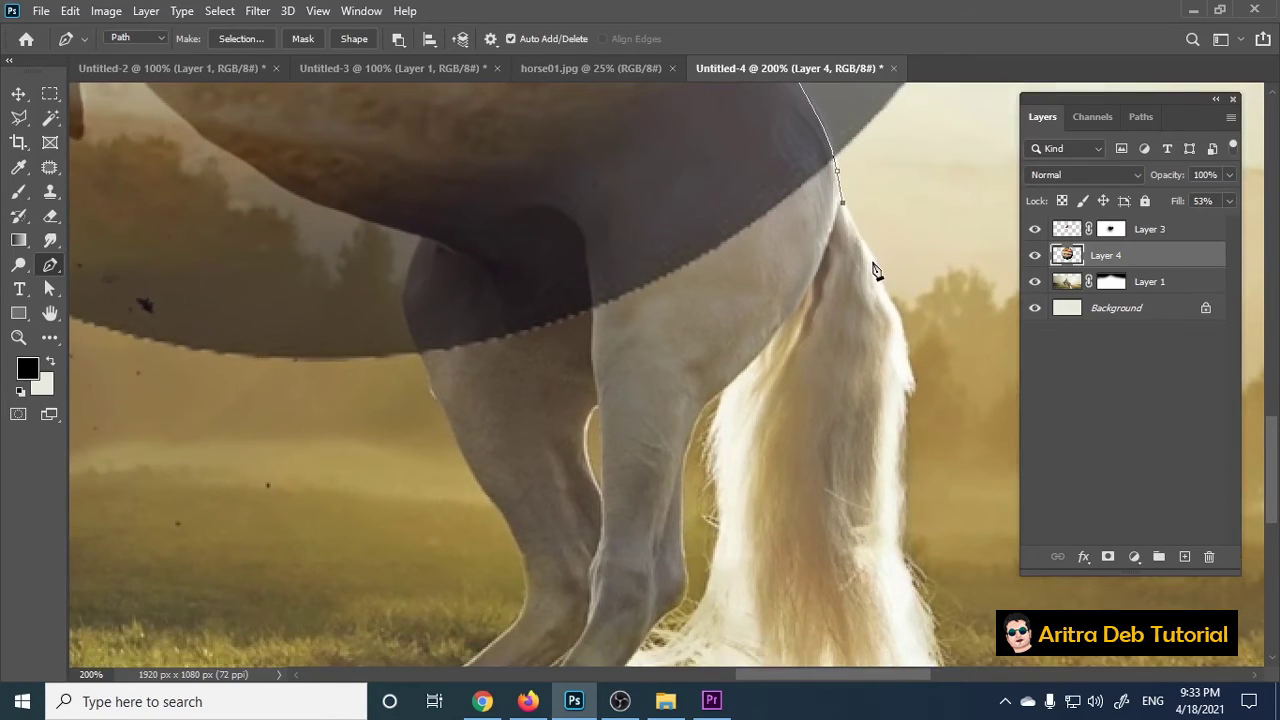
click(357, 519)
mouse_move(134, 471)
mouse_down()
mouse_move(545, 484)
mouse_move(414, 491)
mouse_up()
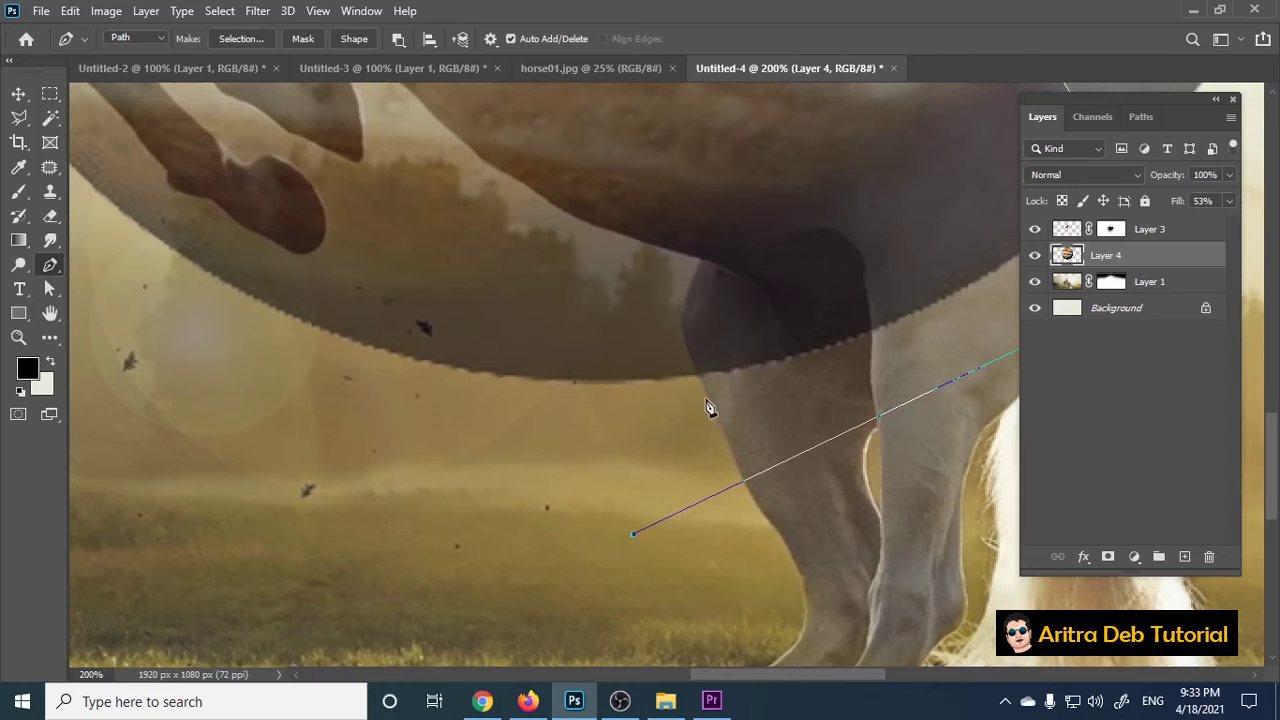
mouse_move(718, 426)
mouse_down()
mouse_move(684, 326)
mouse_move(698, 278)
mouse_up()
drag(703, 265, 731, 443)
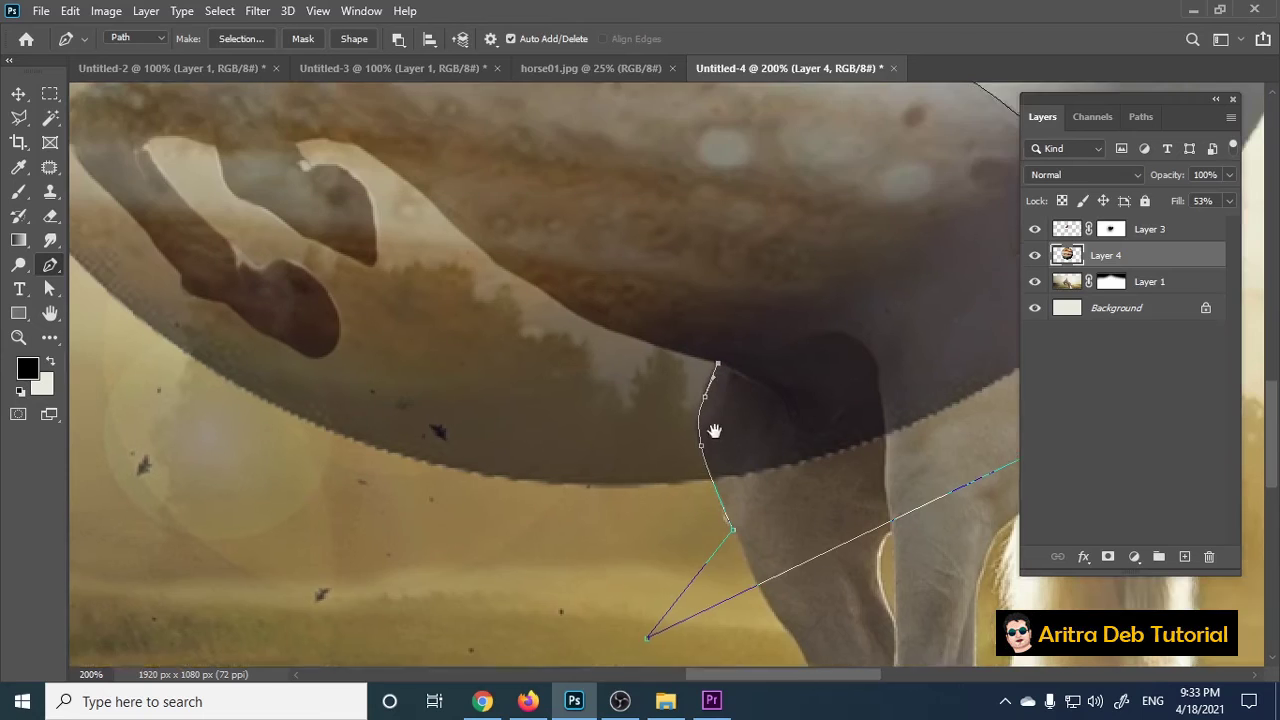
drag(562, 372, 495, 320)
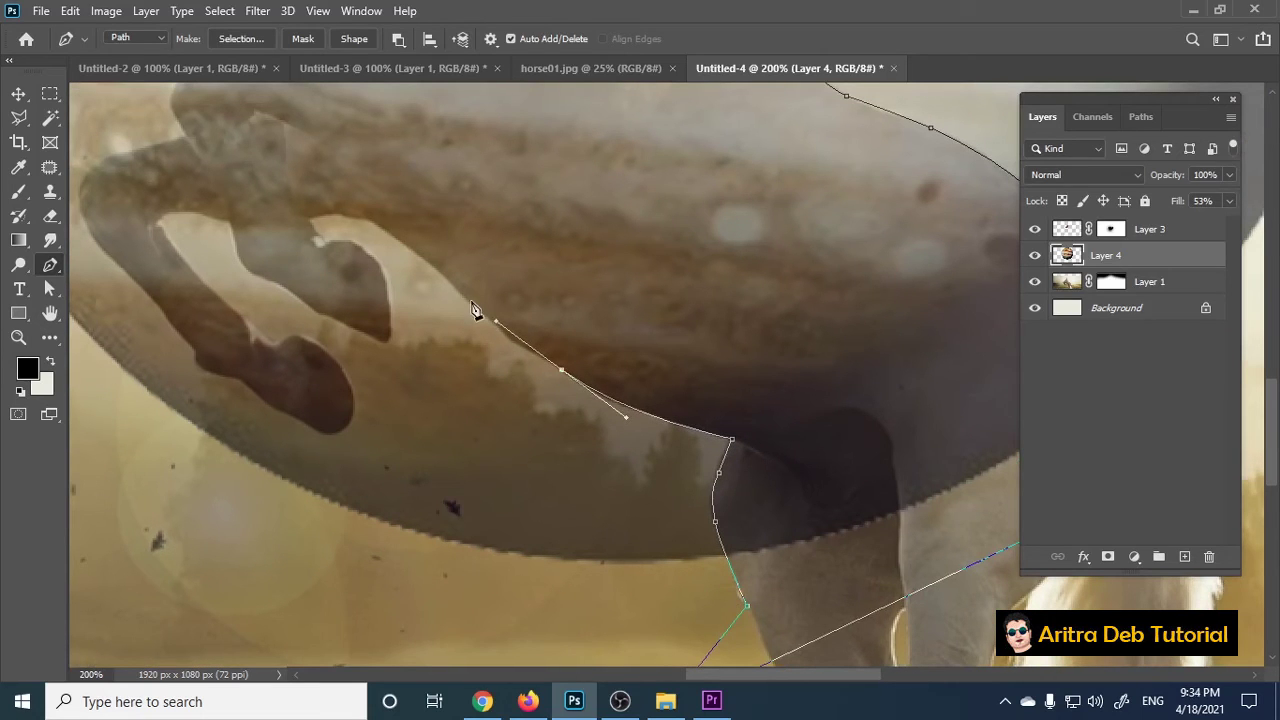
Step: Trace the path along the belly and around the first front leg and hoof
alt+click(562, 371)
click(312, 218)
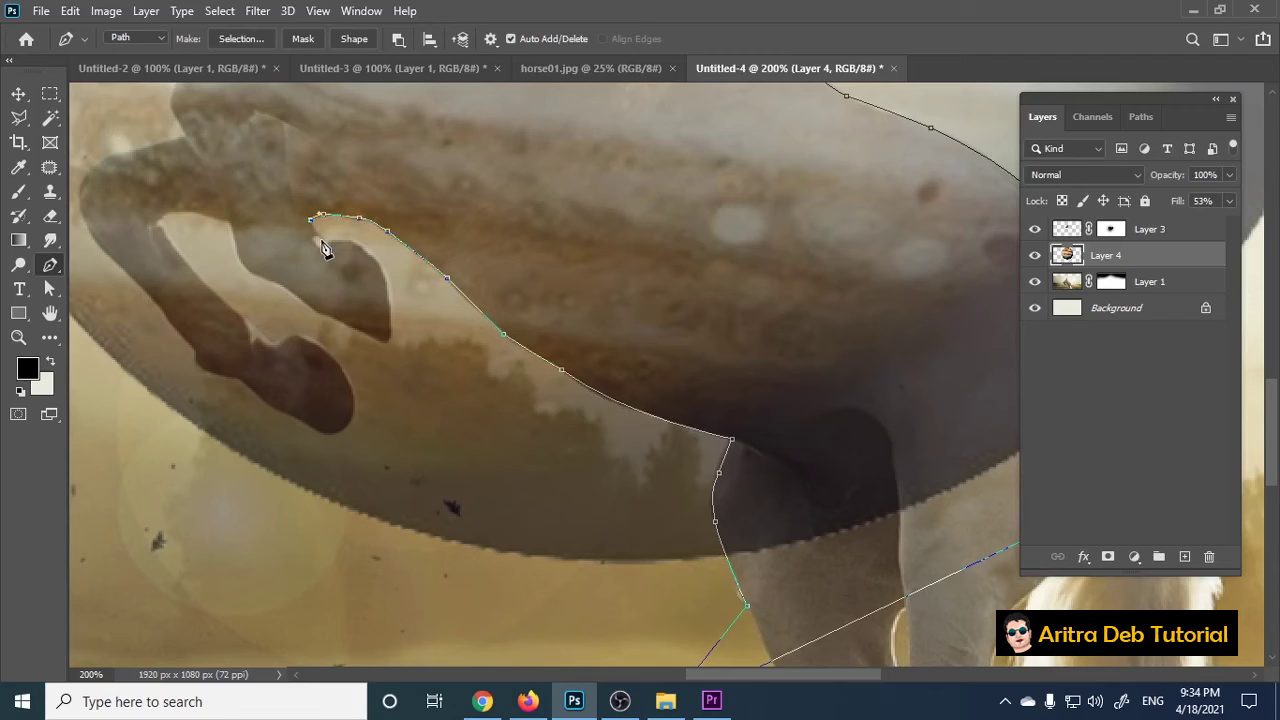
drag(383, 268, 385, 285)
click(390, 340)
drag(320, 318, 250, 280)
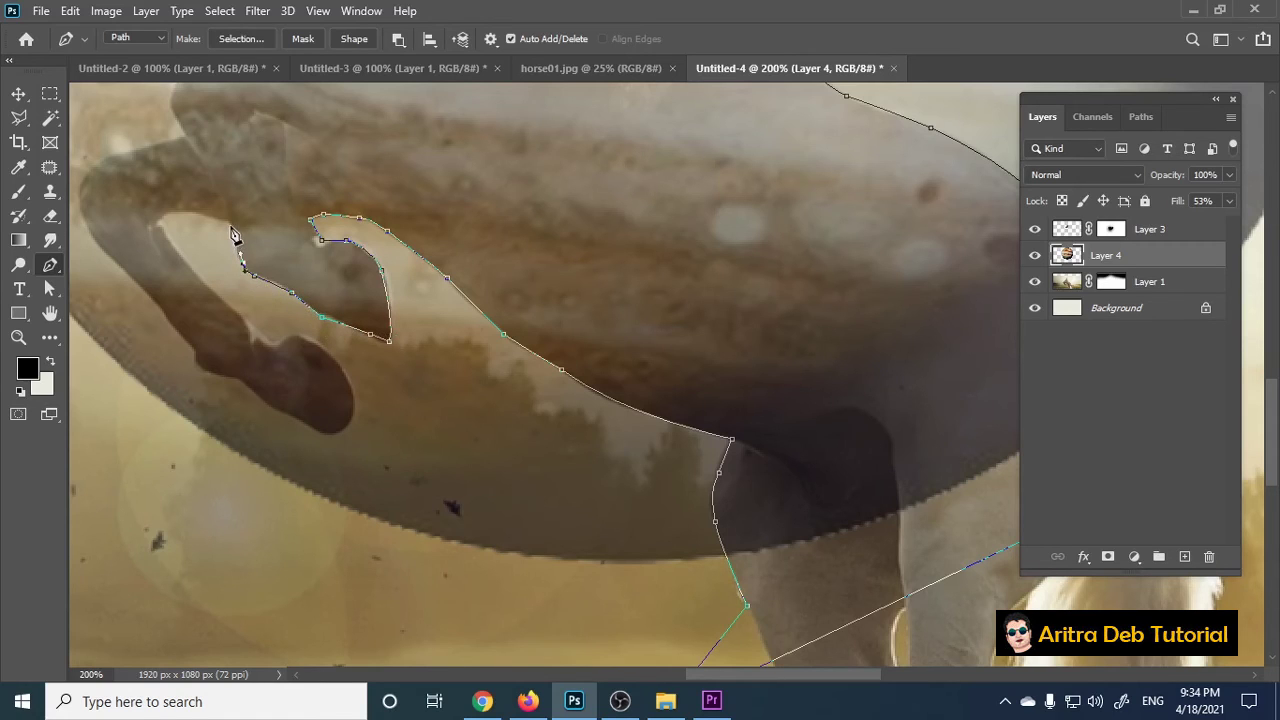
Step: Trace around the raised front leg and lower hoof, then up the horse's chest
click(174, 211)
click(160, 222)
drag(190, 267, 199, 277)
click(246, 322)
click(286, 338)
drag(329, 351, 342, 372)
drag(352, 419, 340, 437)
mouse_move(345, 450)
mouse_down()
mouse_move(490, 442)
mouse_move(321, 333)
mouse_up()
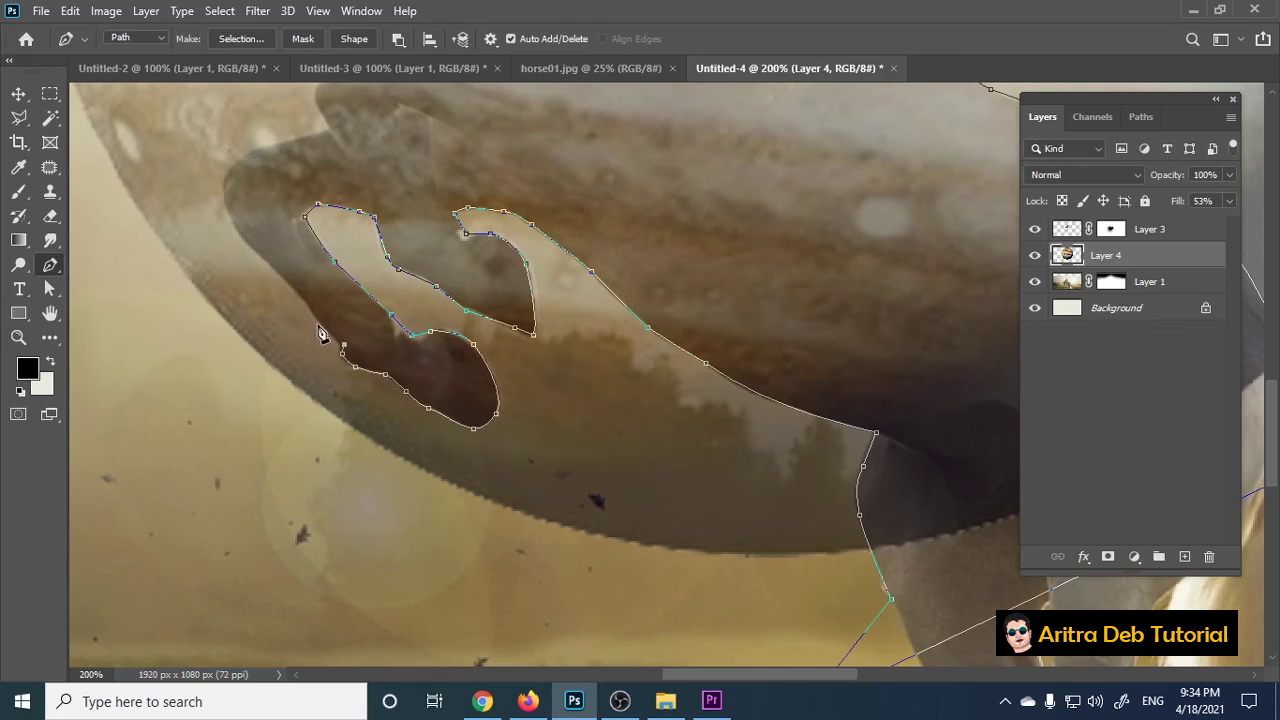
drag(274, 294, 410, 397)
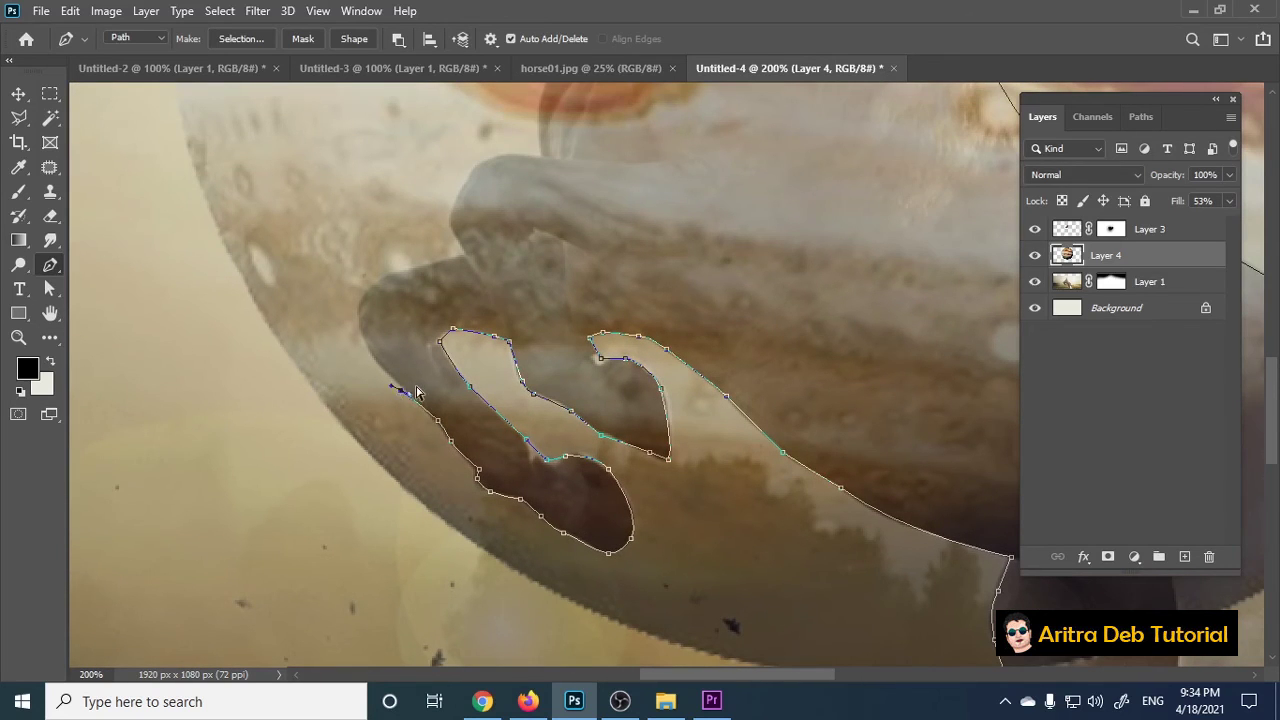
drag(405, 395, 395, 386)
mouse_move(364, 328)
mouse_down()
mouse_move(381, 287)
mouse_move(422, 270)
mouse_up()
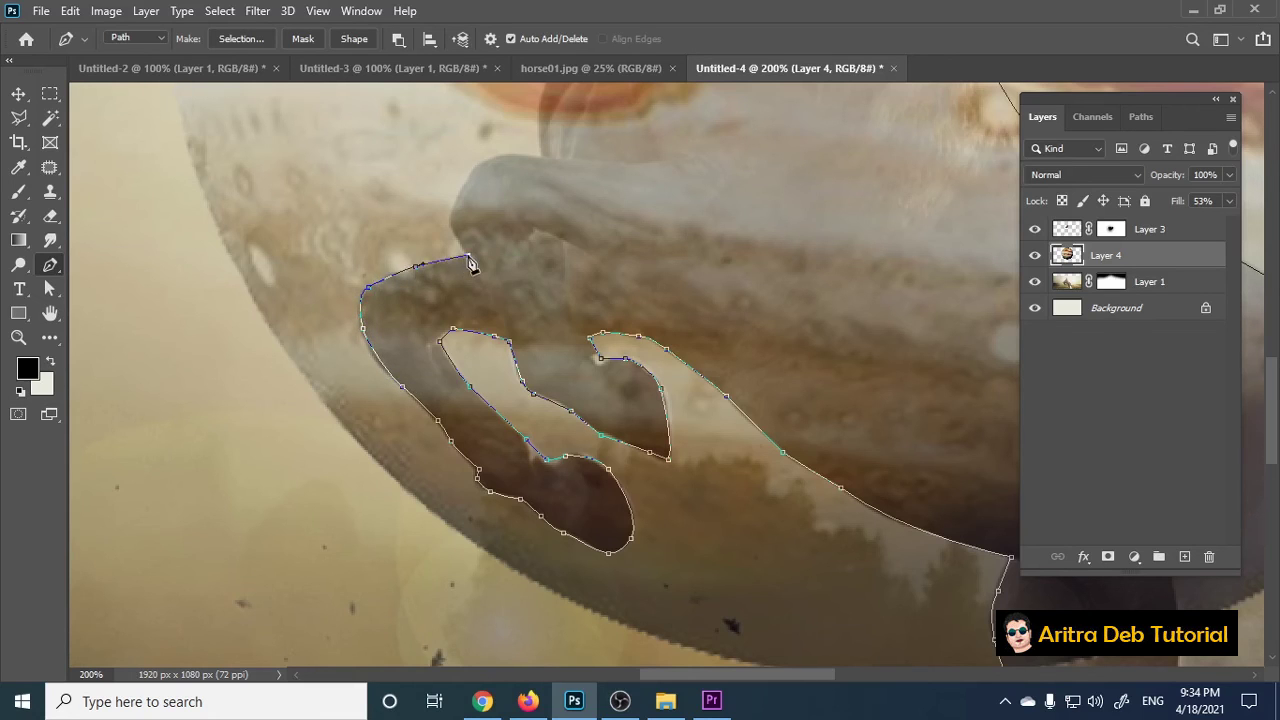
Step: Trace the path up the neck and around the eagle head, closing it at the starting anchor
drag(466, 182, 476, 169)
scroll(531, 446, up, 2)
scroll(561, 432, up, 4)
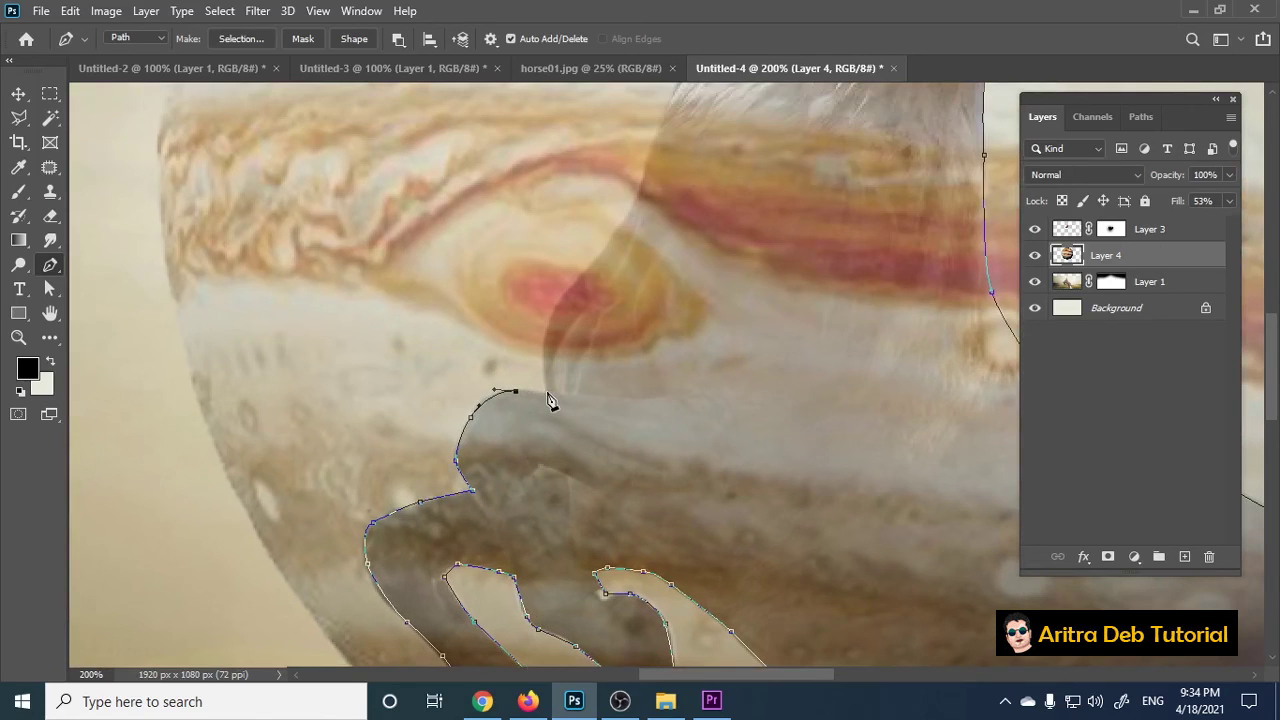
drag(555, 311, 572, 285)
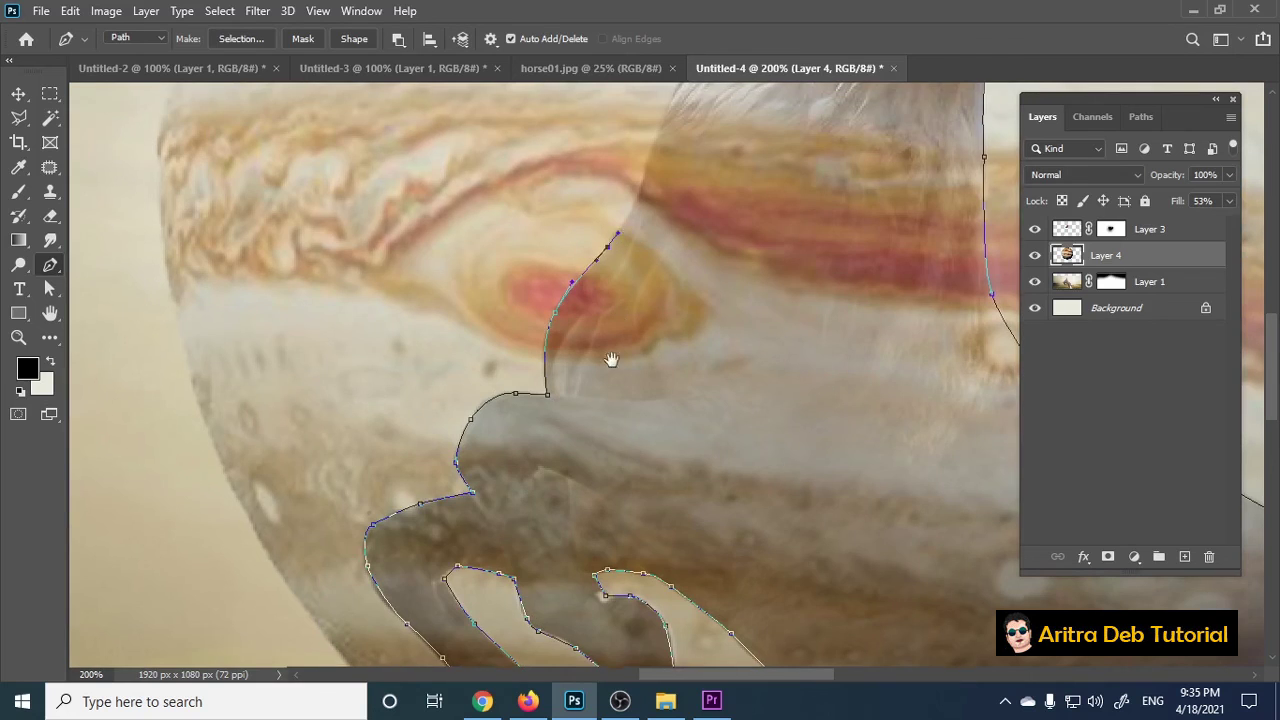
drag(618, 236, 593, 483)
drag(618, 405, 627, 378)
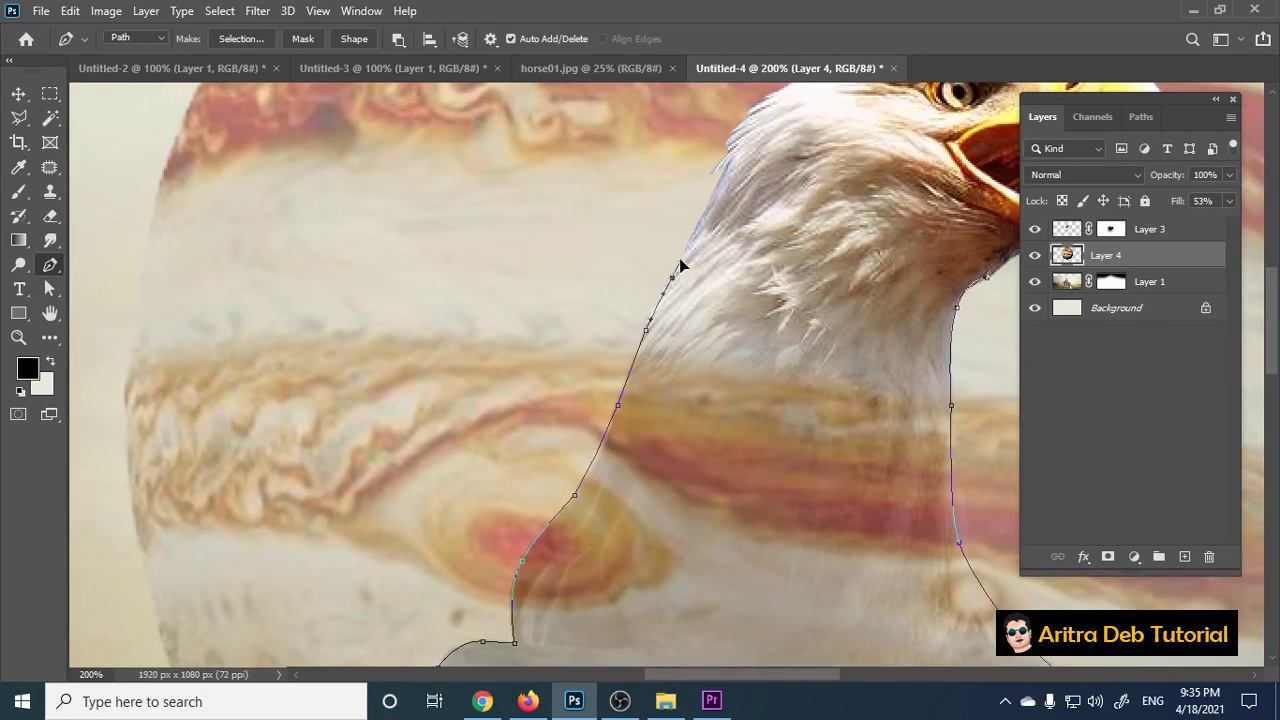
mouse_move(725, 184)
mouse_down()
mouse_move(730, 174)
mouse_move(577, 433)
mouse_up()
drag(711, 327, 745, 345)
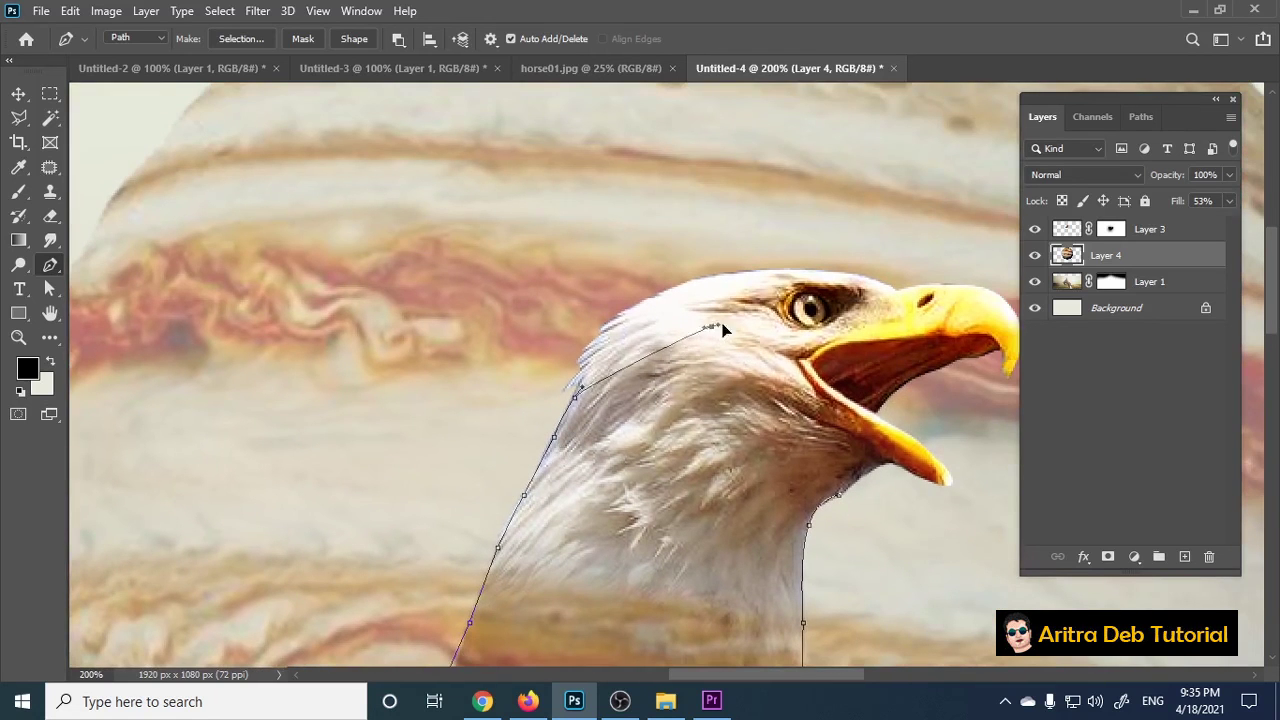
click(840, 505)
Step: Turn the path into a selection, add it as Layer 4's mask, and restore fill to 100%
key(ctrl+Return)
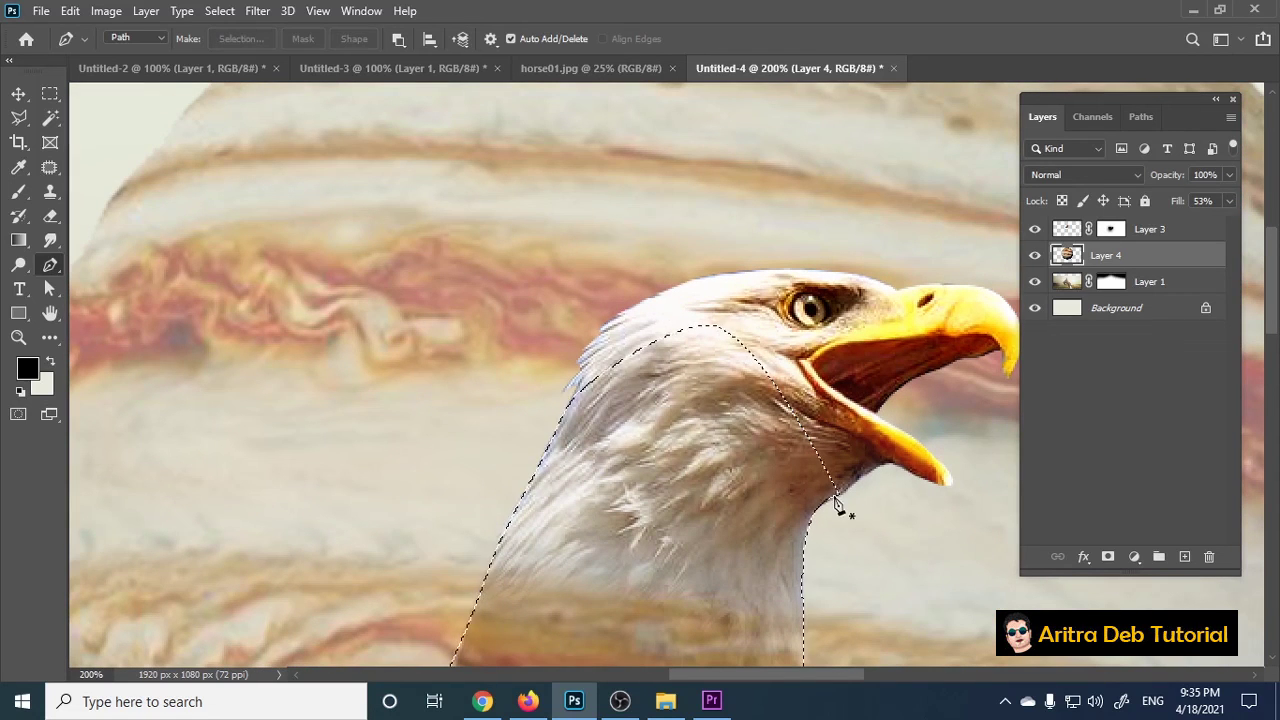
key(ctrl+0)
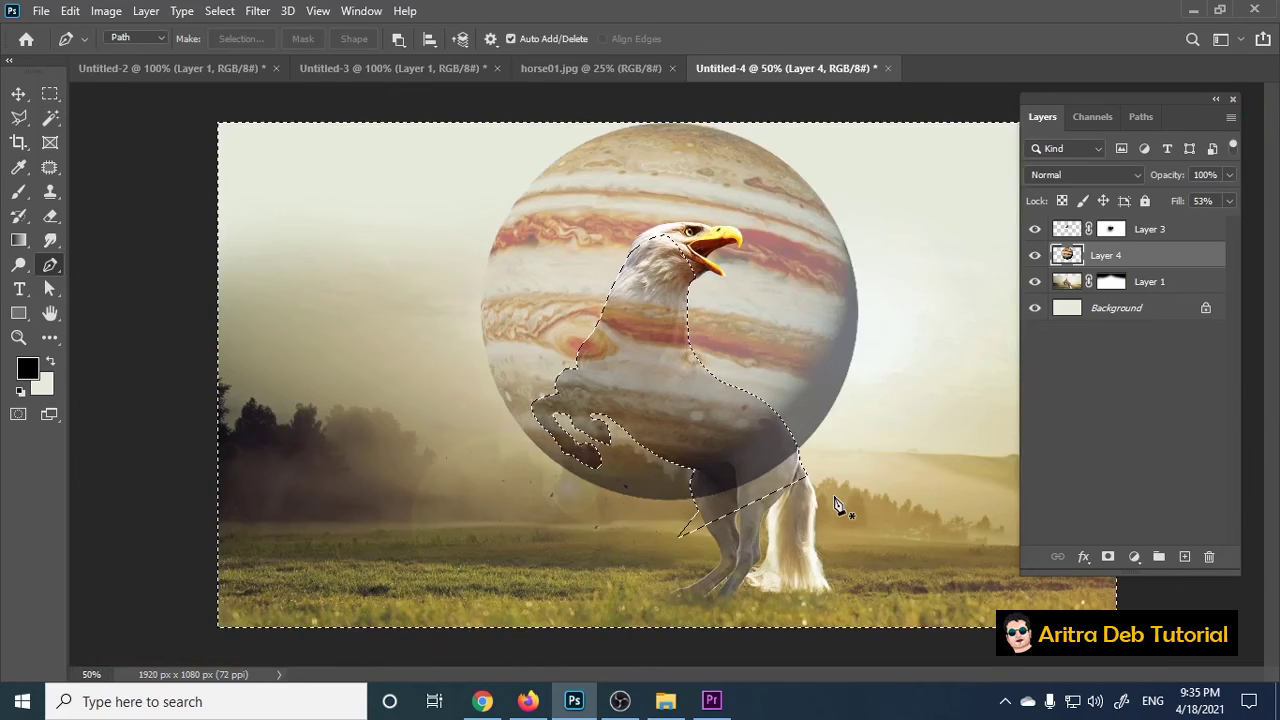
click(1107, 557)
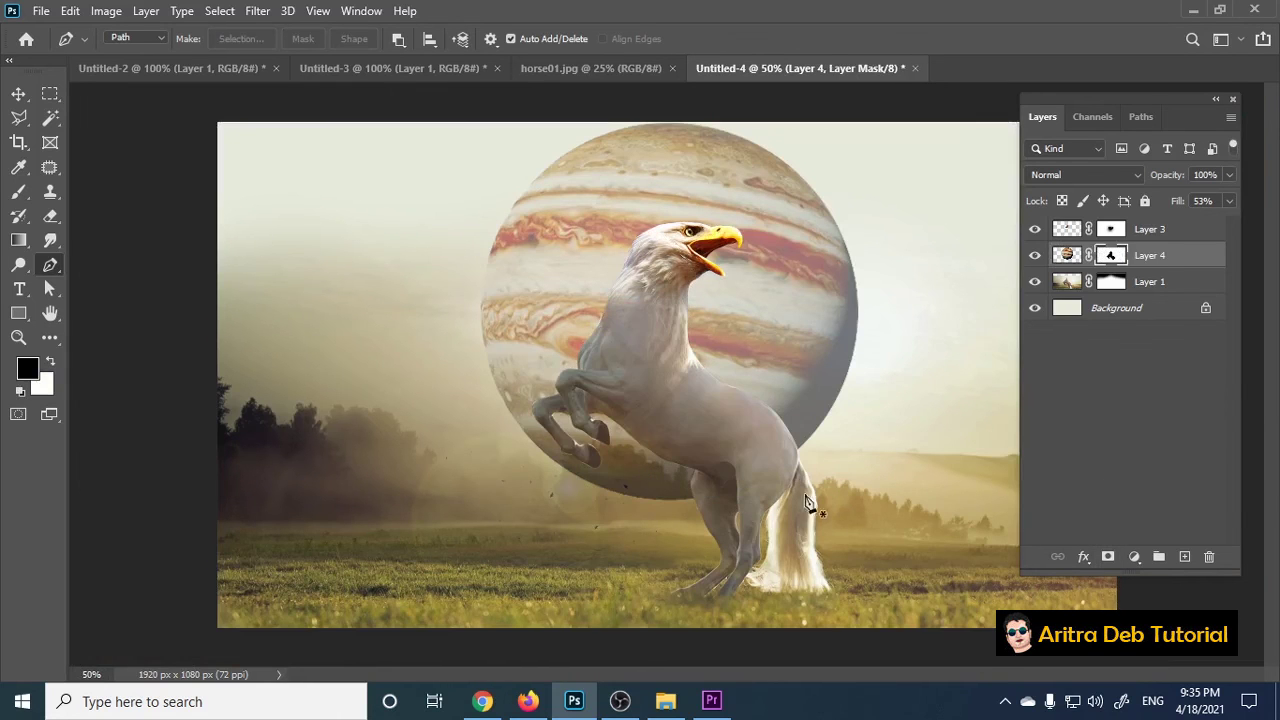
click(1206, 255)
click(1229, 201)
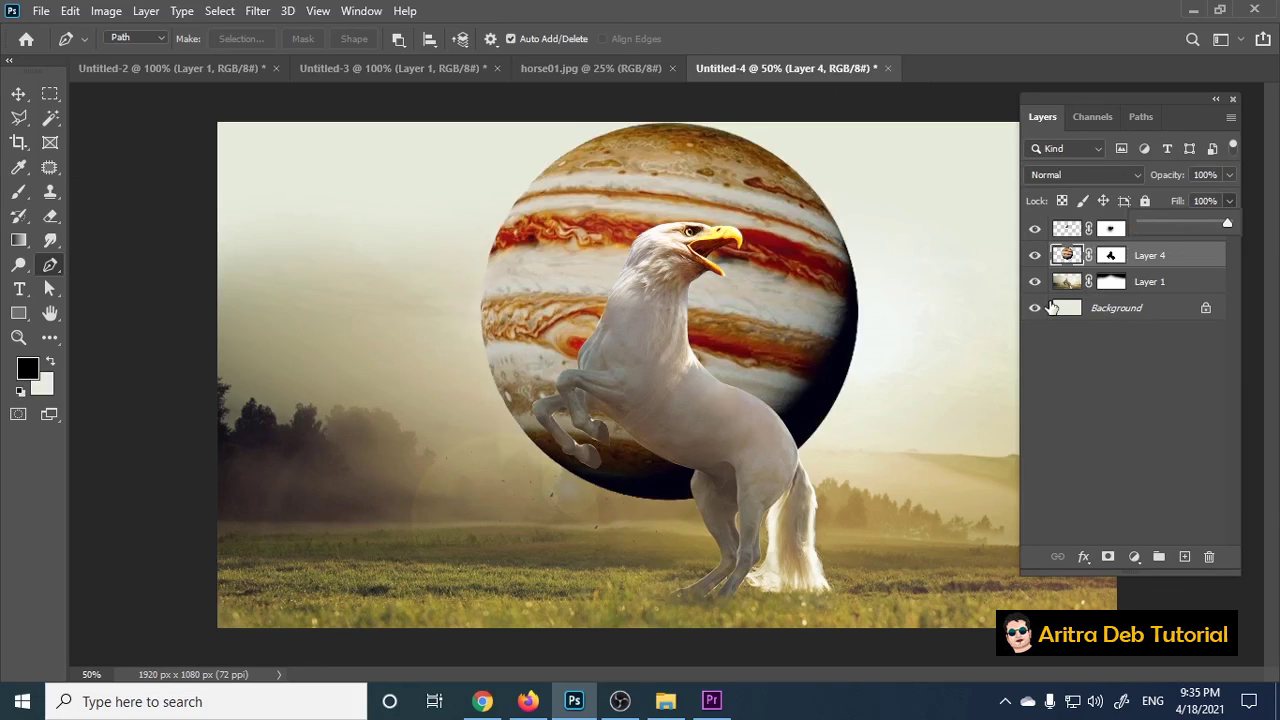
Step: Paint black on Layer 4's mask with a ~1600 px brush to fade Jupiter's lower half
click(1108, 258)
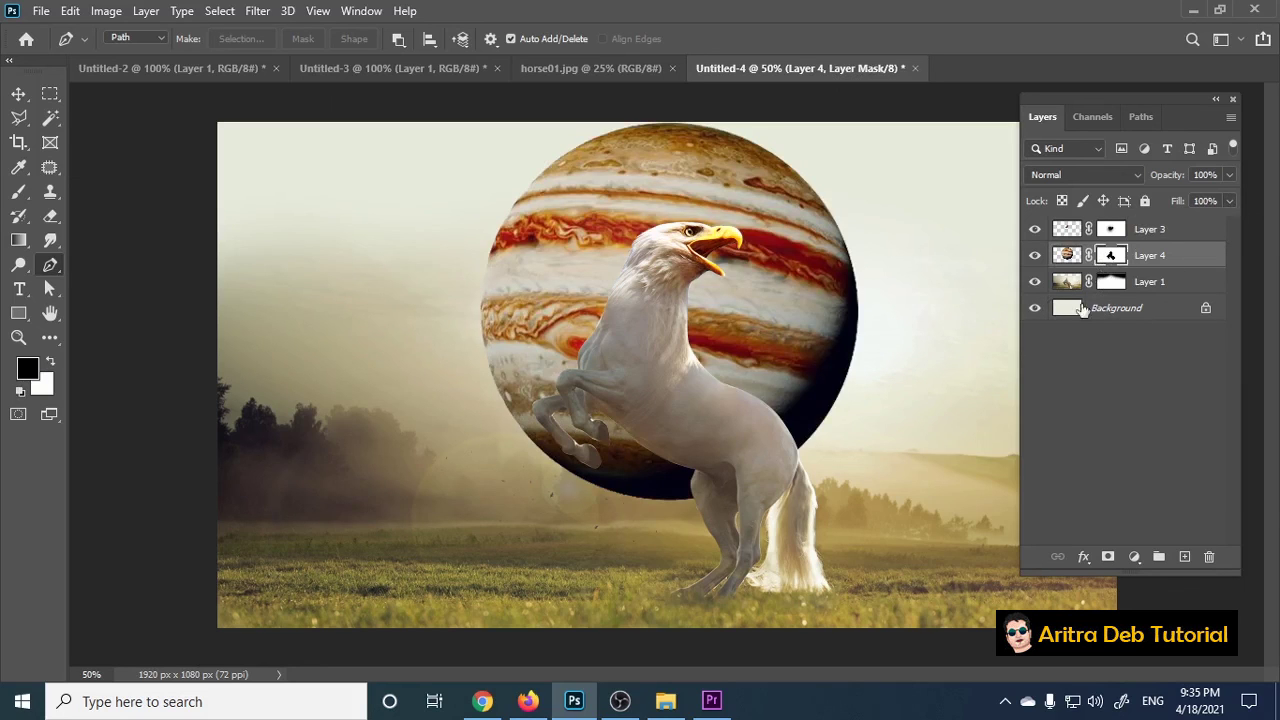
click(18, 194)
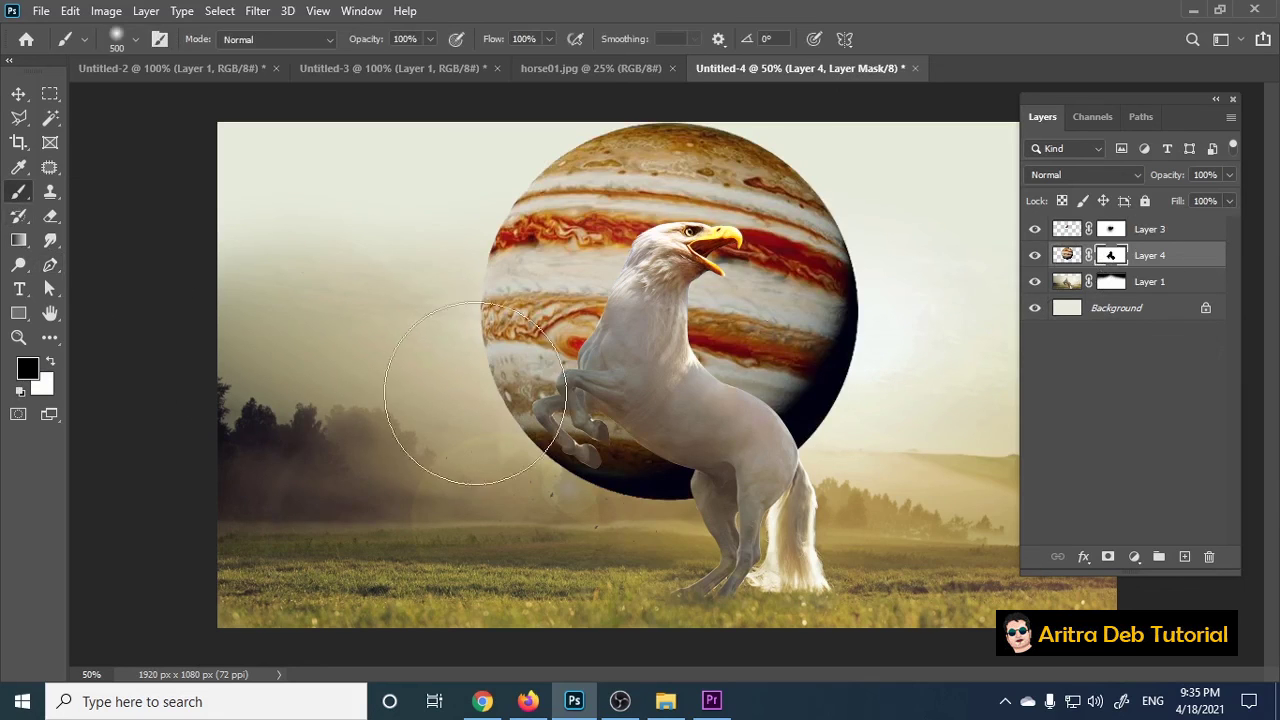
key(bracketright)
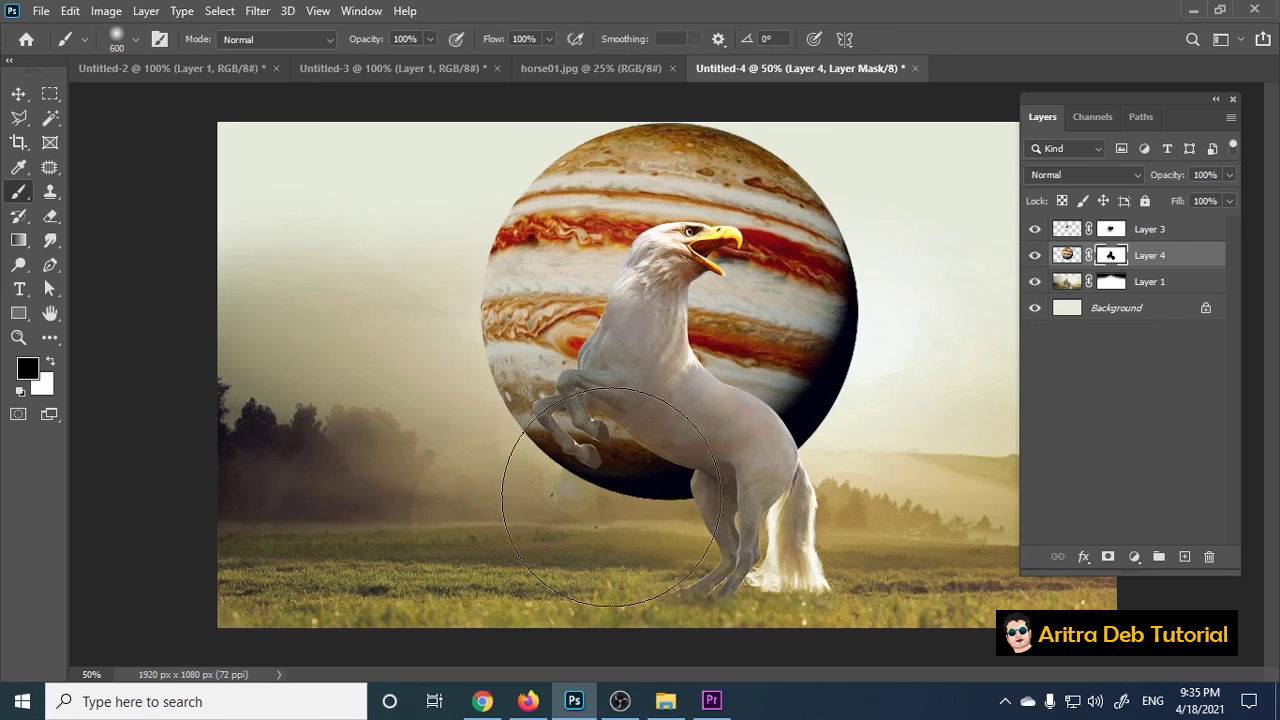
key(bracketright)
key(bracketright)
key(bracketright)
key(bracketright)
key(bracketright)
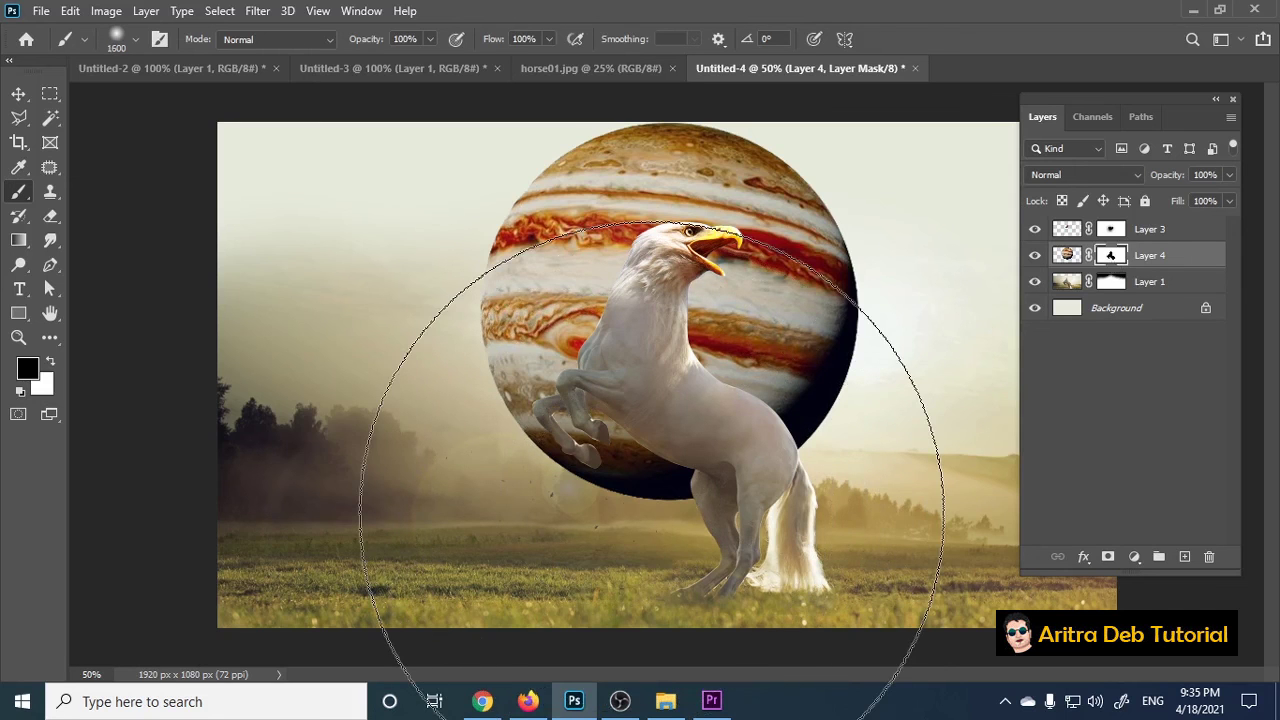
key(bracketright)
key(bracketright)
click(652, 510)
drag(652, 510, 571, 617)
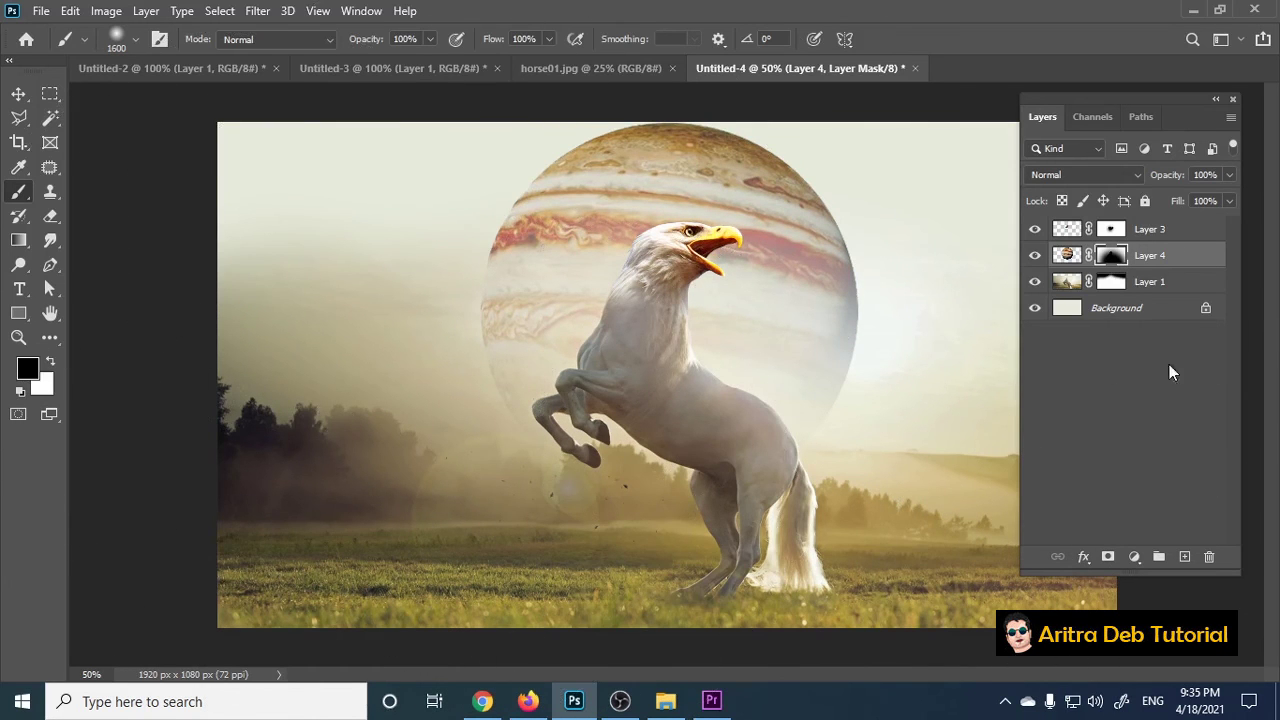
Step: Set the Jupiter layer's Fill to 93% so the planet turns slightly translucent
click(1230, 201)
click(1176, 221)
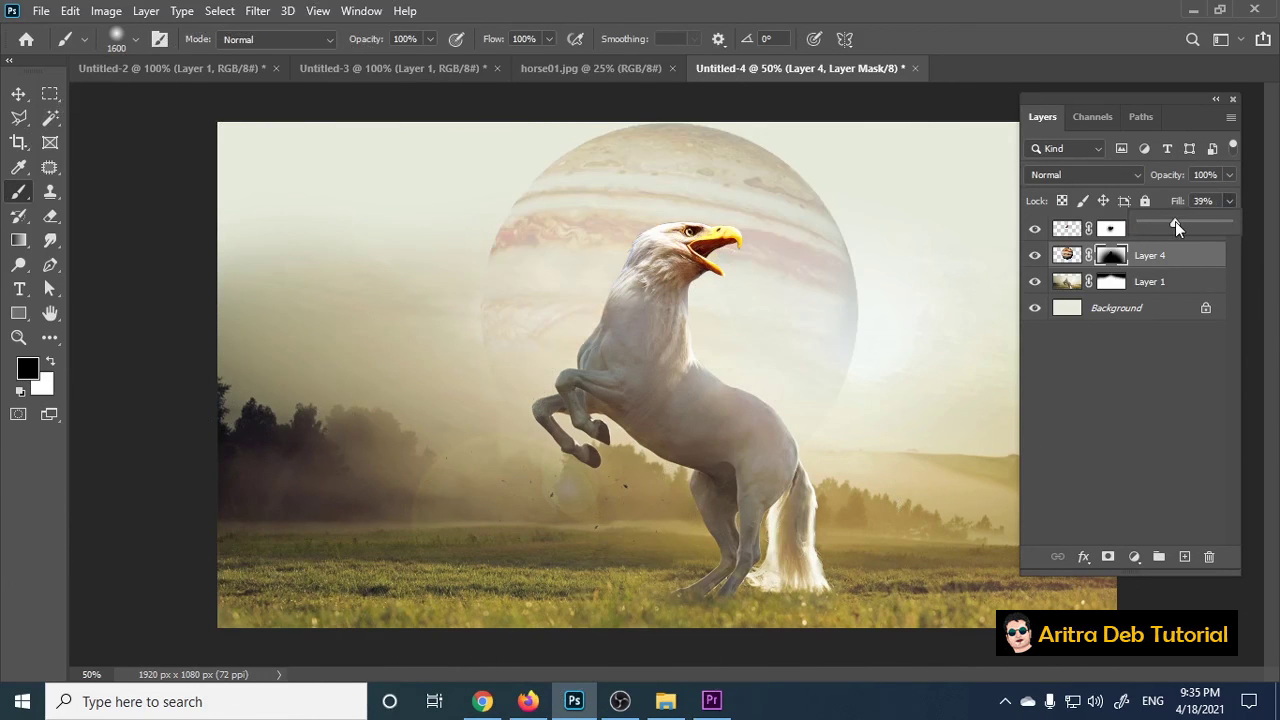
drag(1181, 222, 1208, 221)
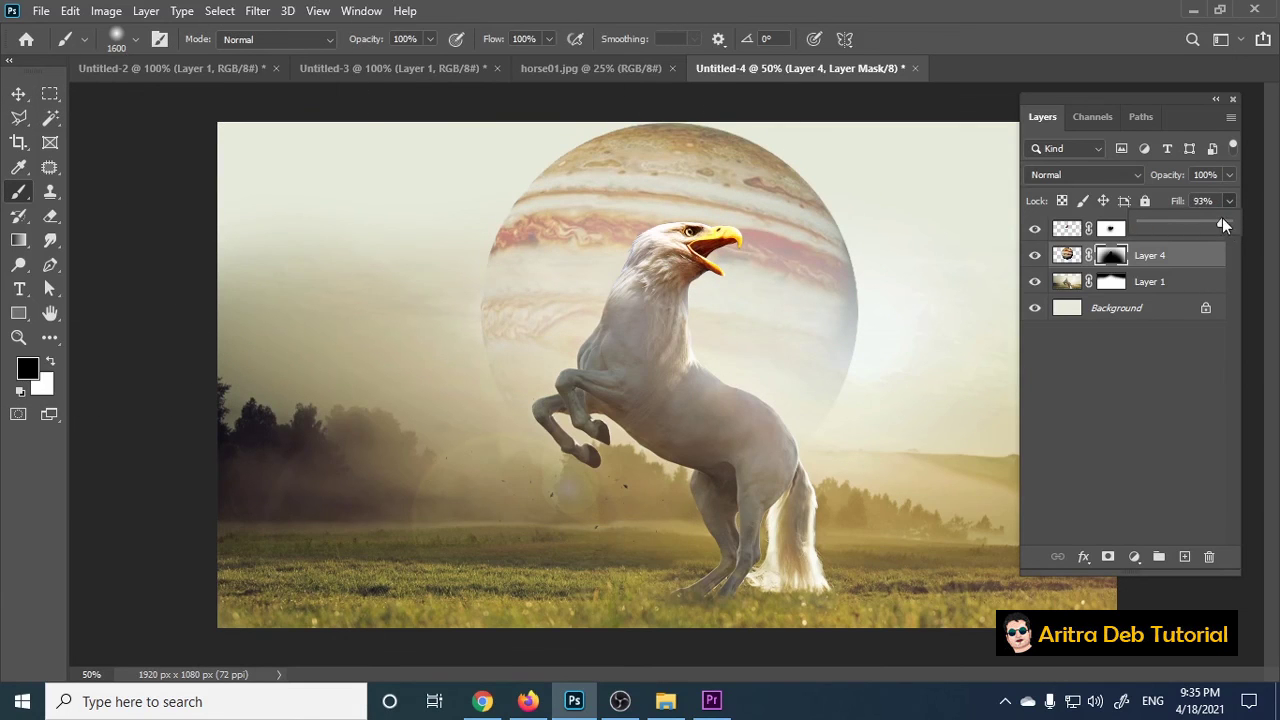
key(v)
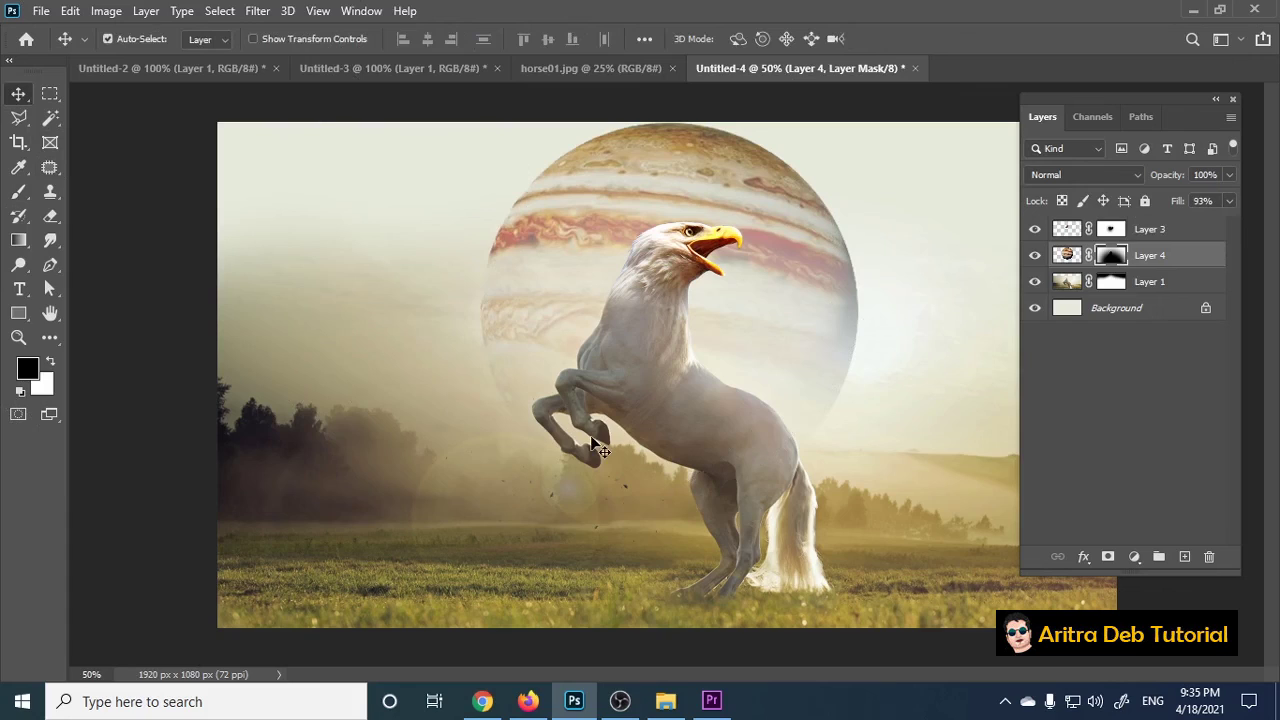